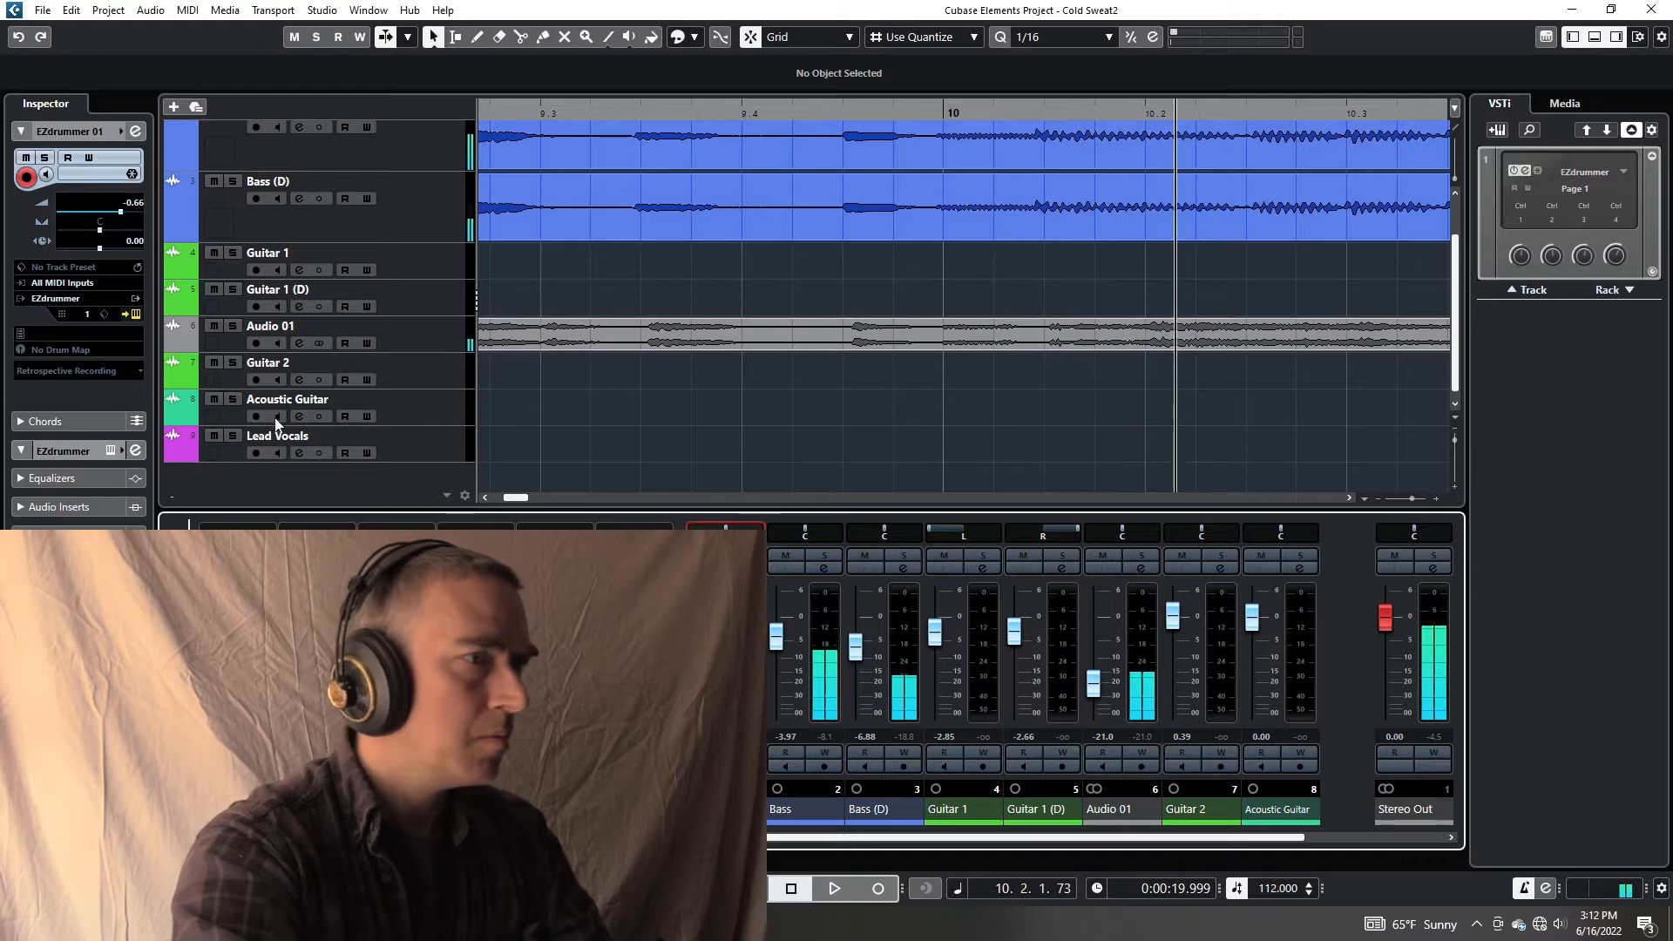
# Mute the Audio 01 reference track and play the recorded parts on their own from about bar 10
pyautogui.click(213, 326)
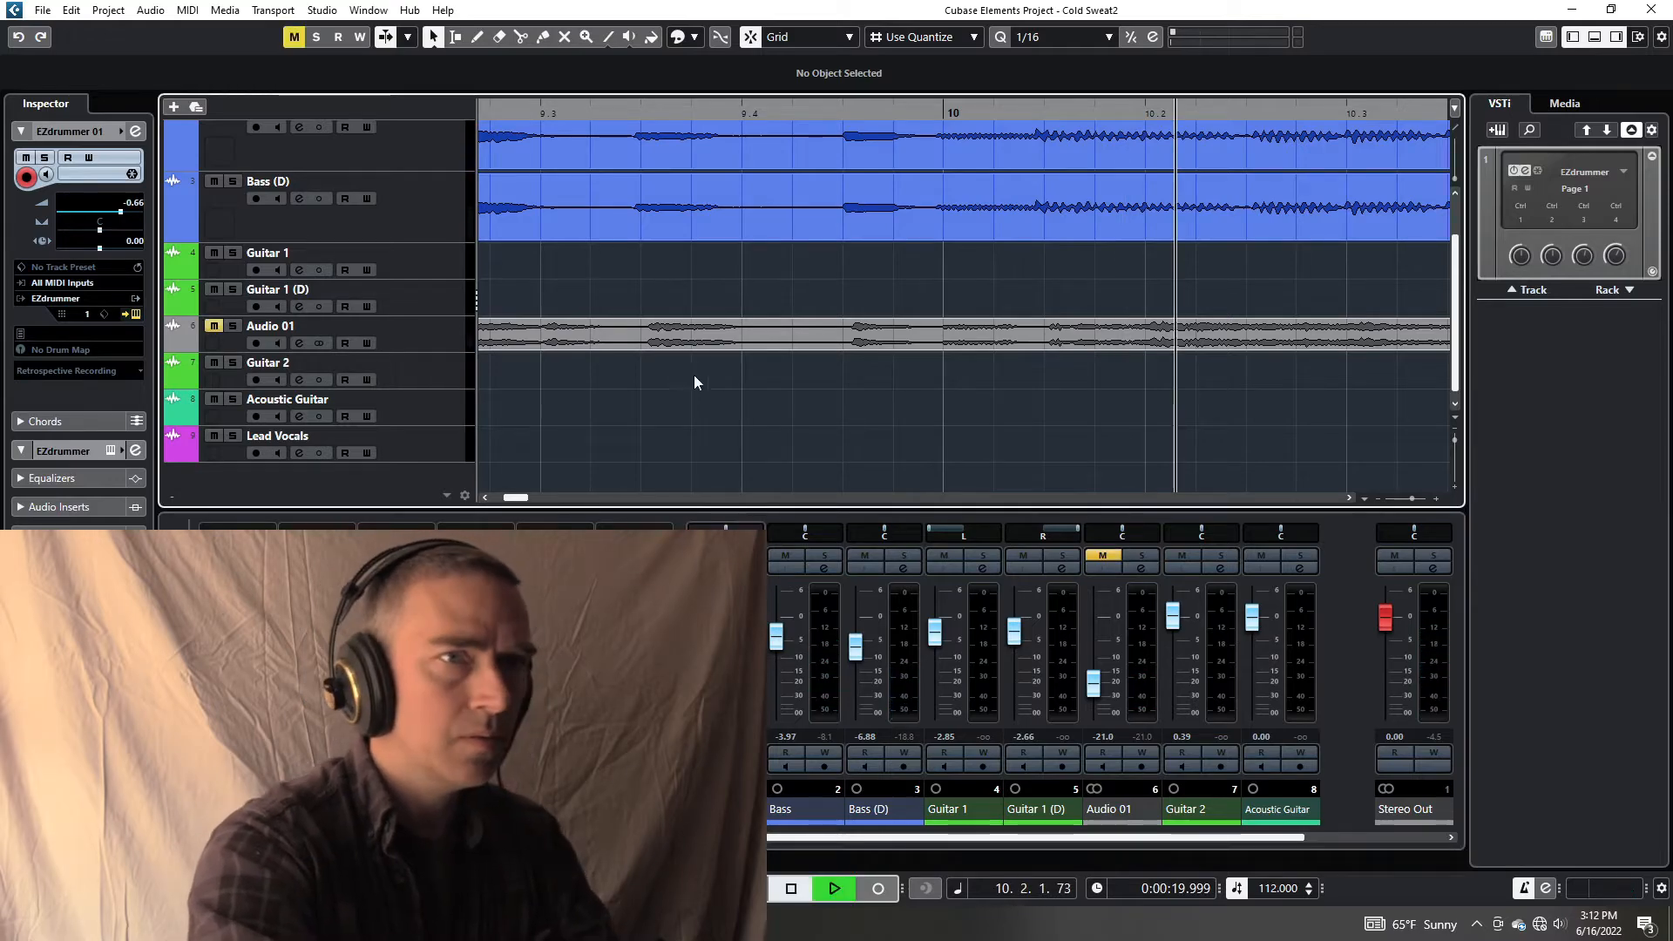
pyautogui.press('space')
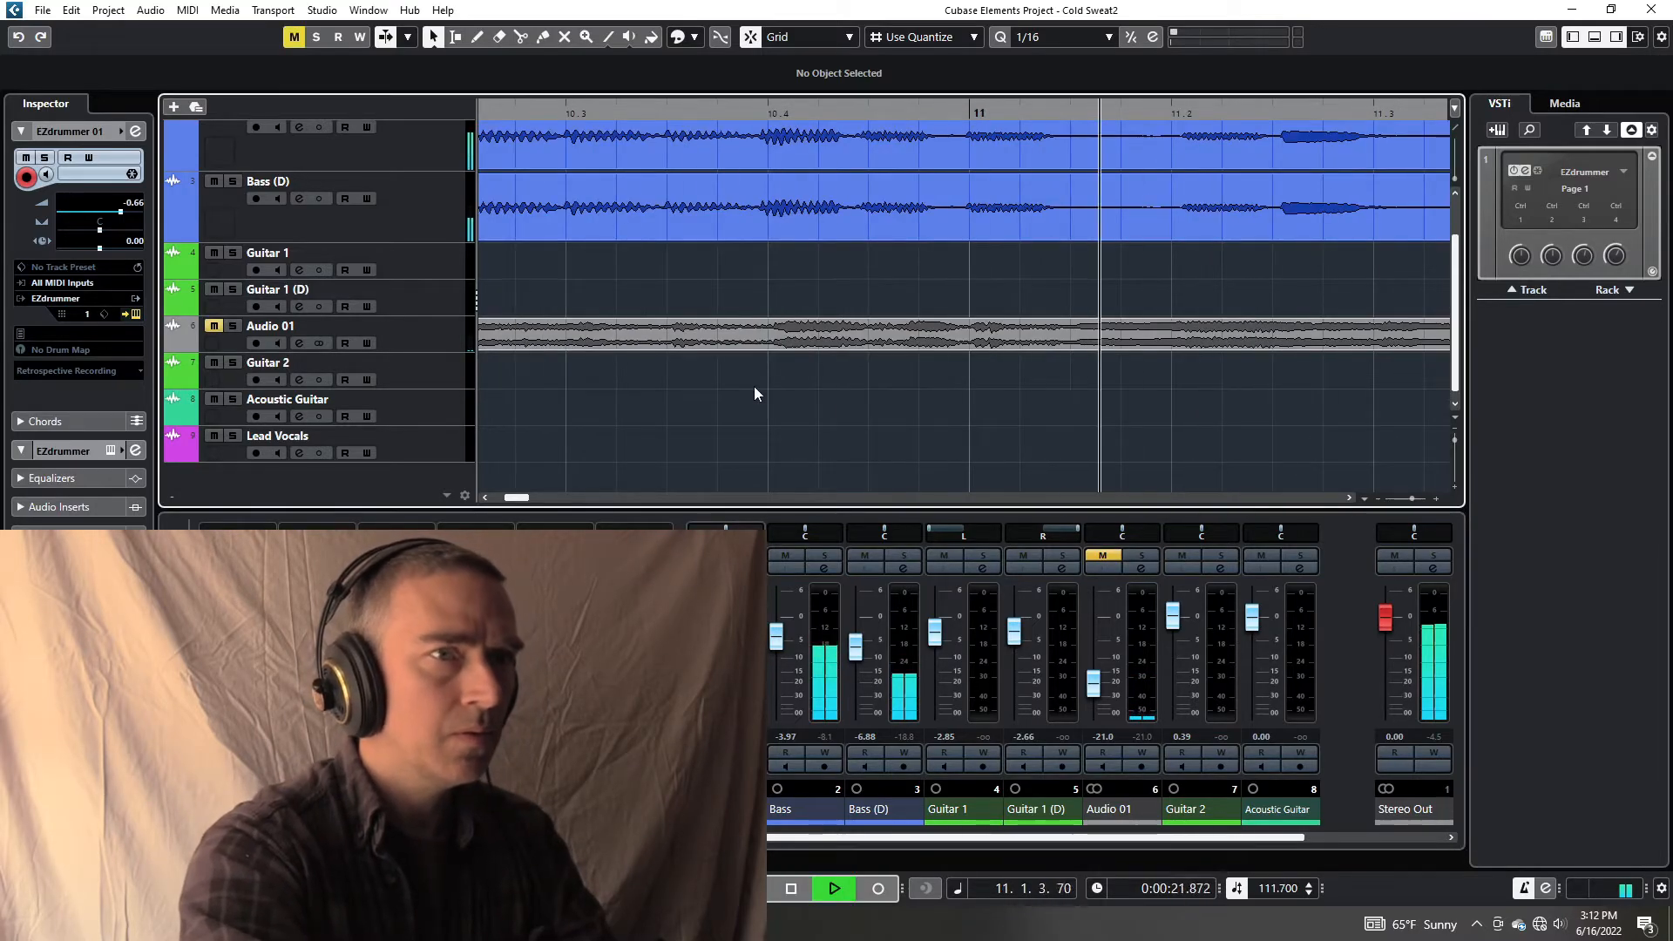
pyautogui.press('space')
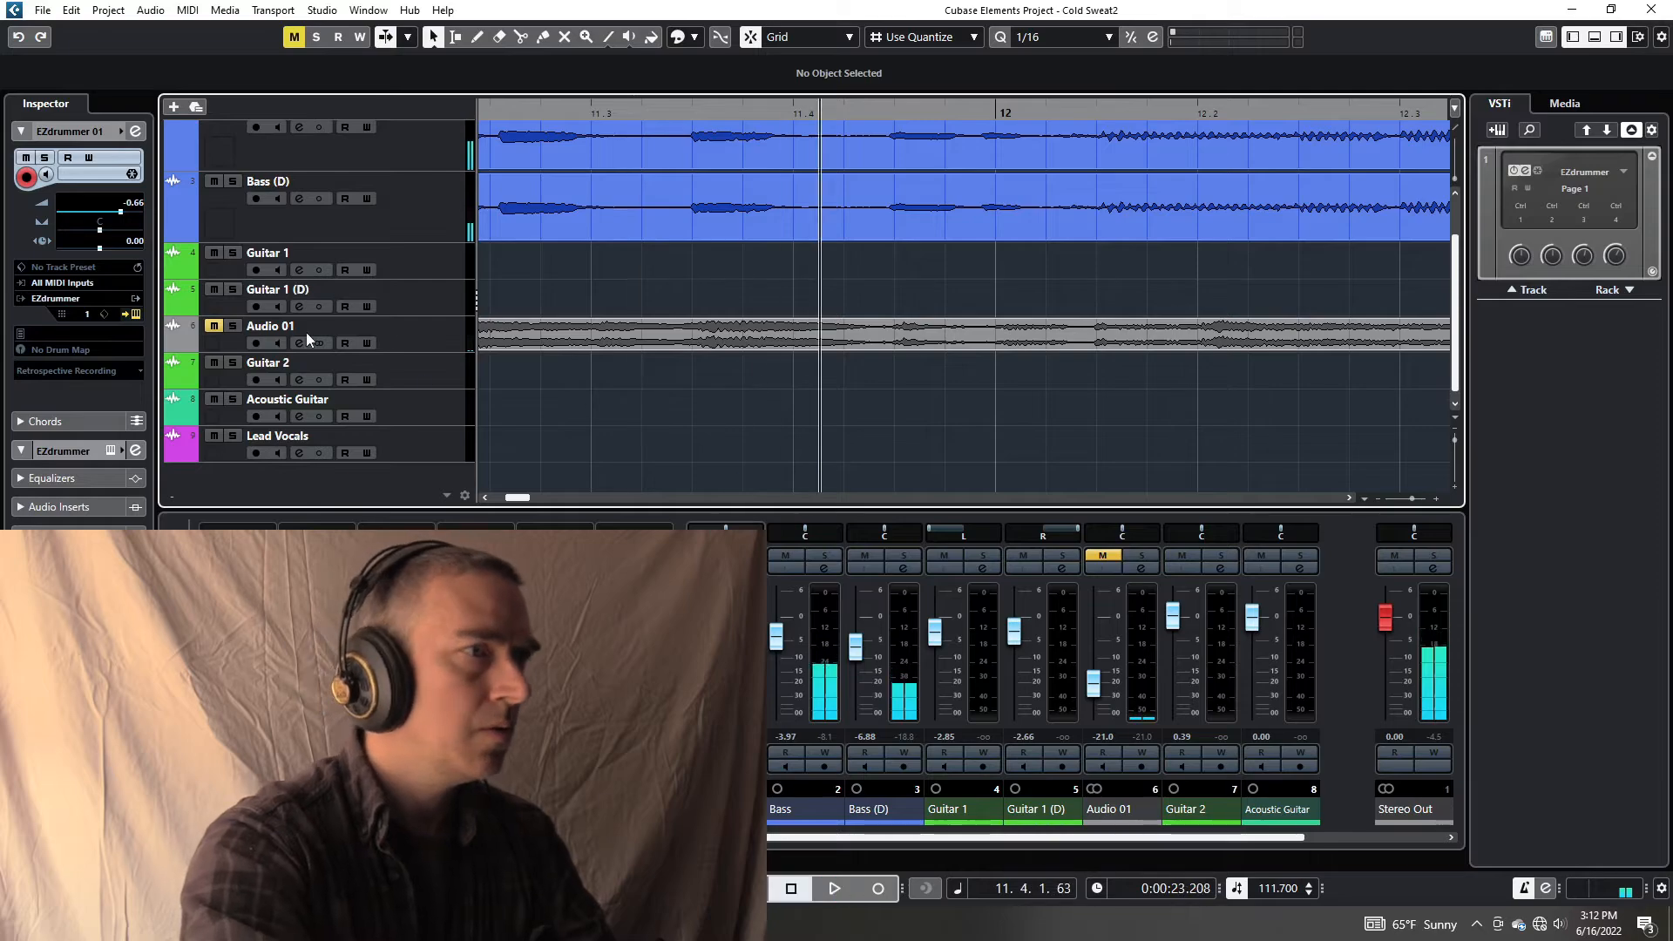
# Mute the EZdrummer 01, Bass and Bass (D) tracks and bring the remaining mixer channels into view
pyautogui.scroll(2, 340, 288)
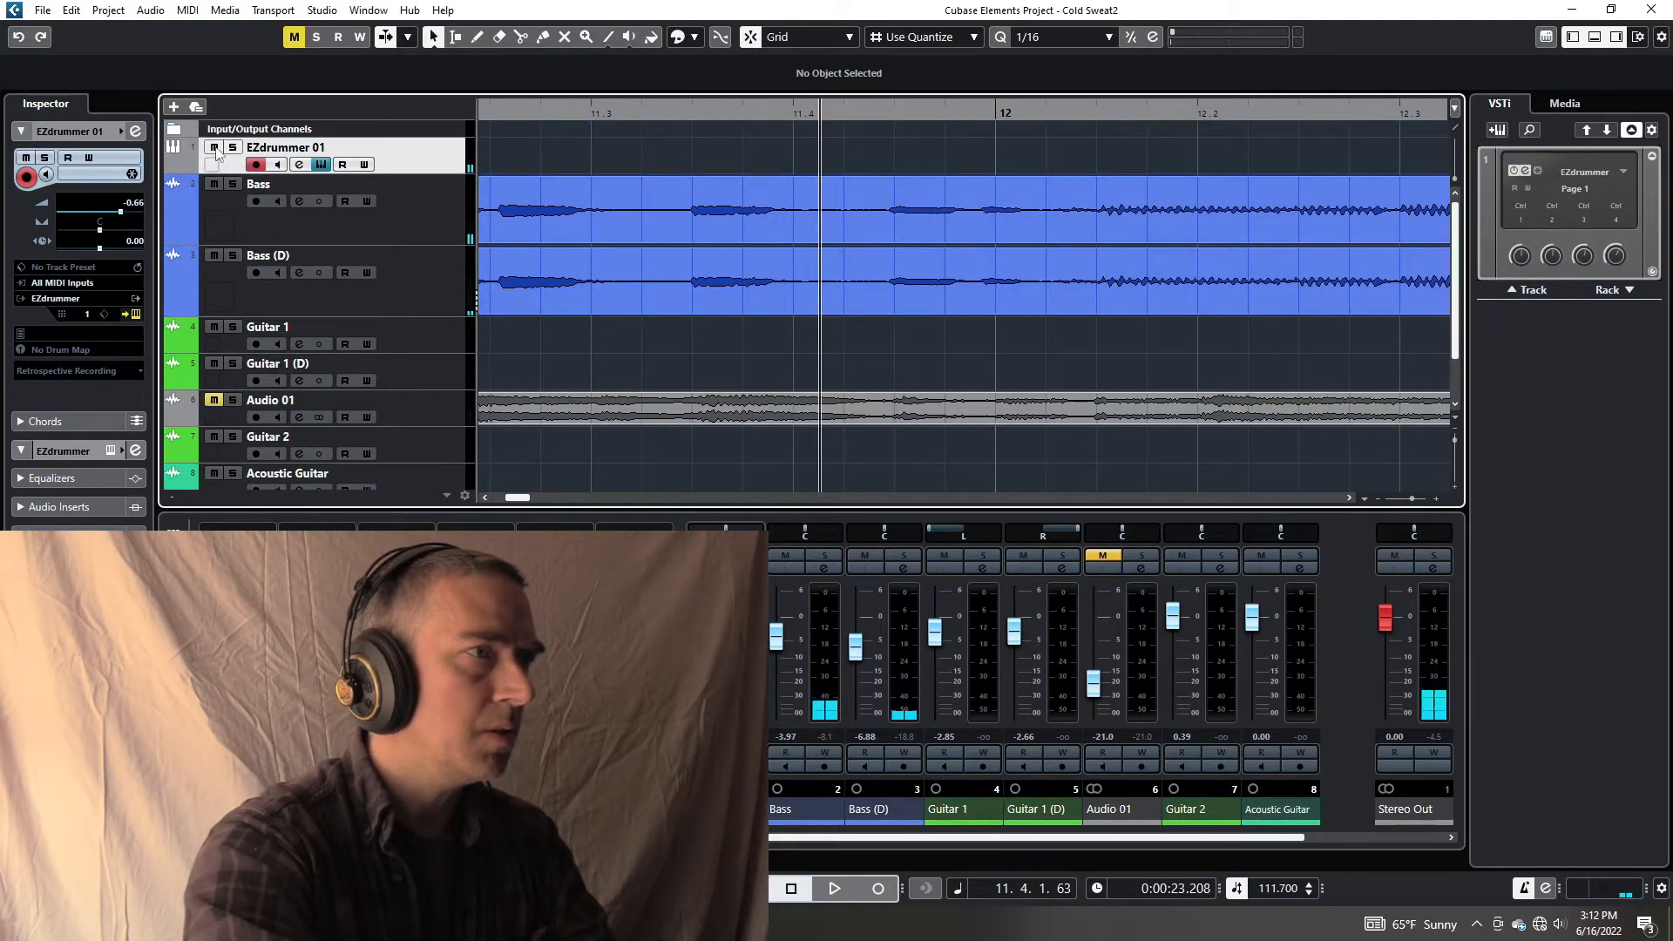
pyautogui.click(215, 256)
pyautogui.scroll(-2, 458, 286)
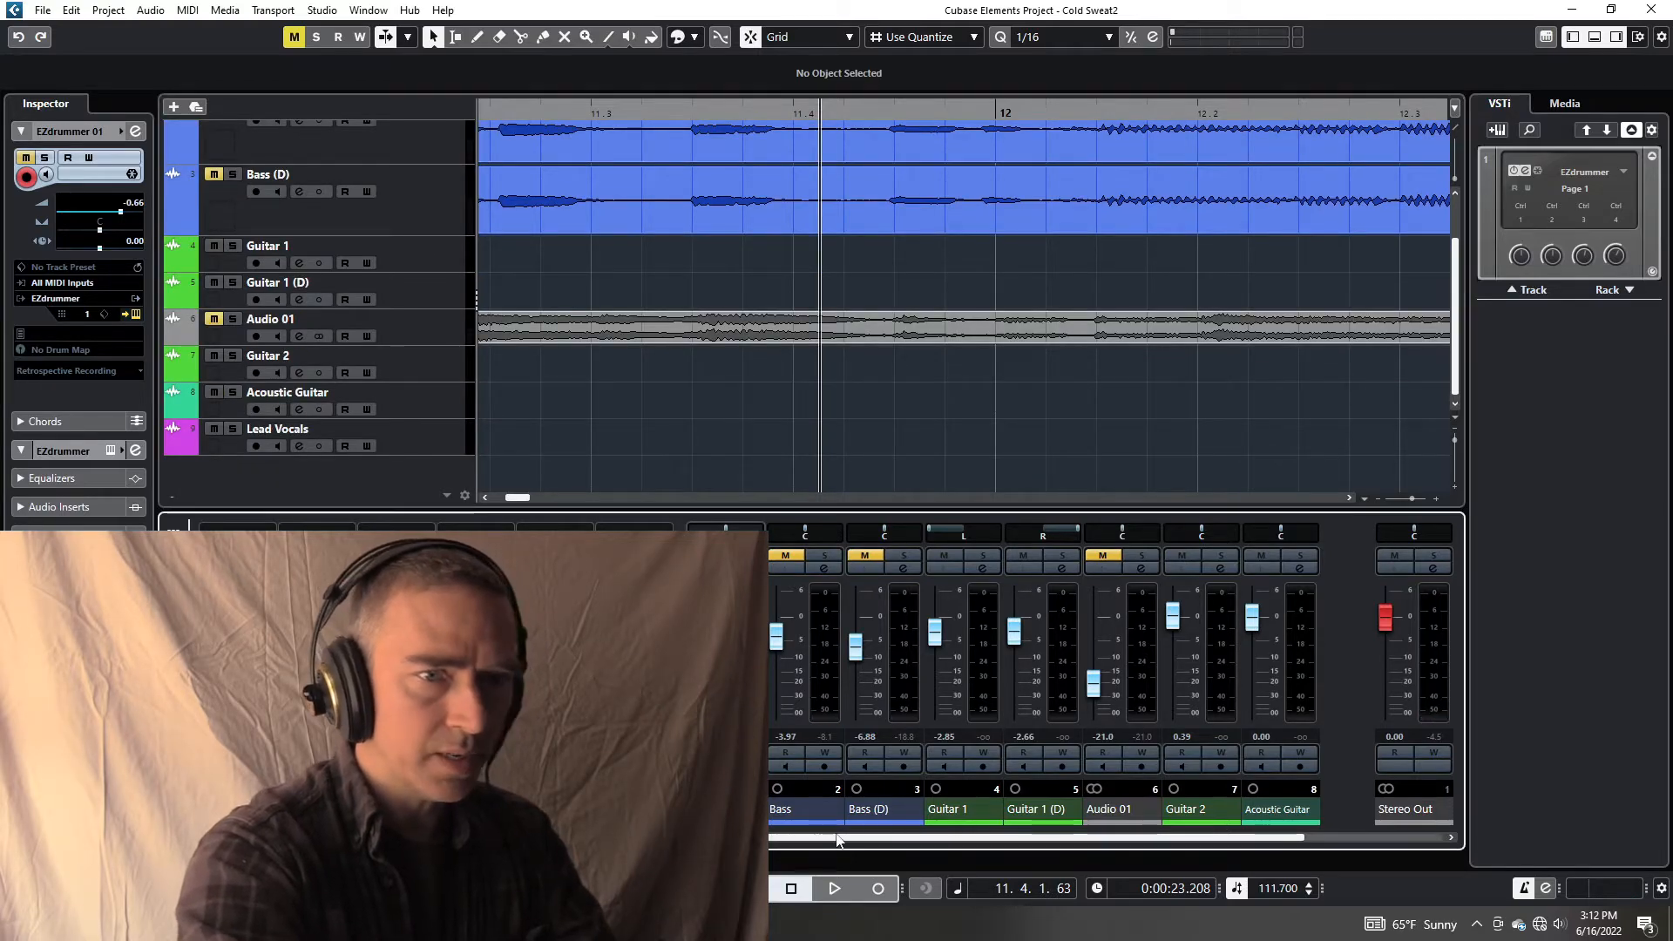
pyautogui.moveTo(987, 837); pyautogui.dragTo(1126, 832)
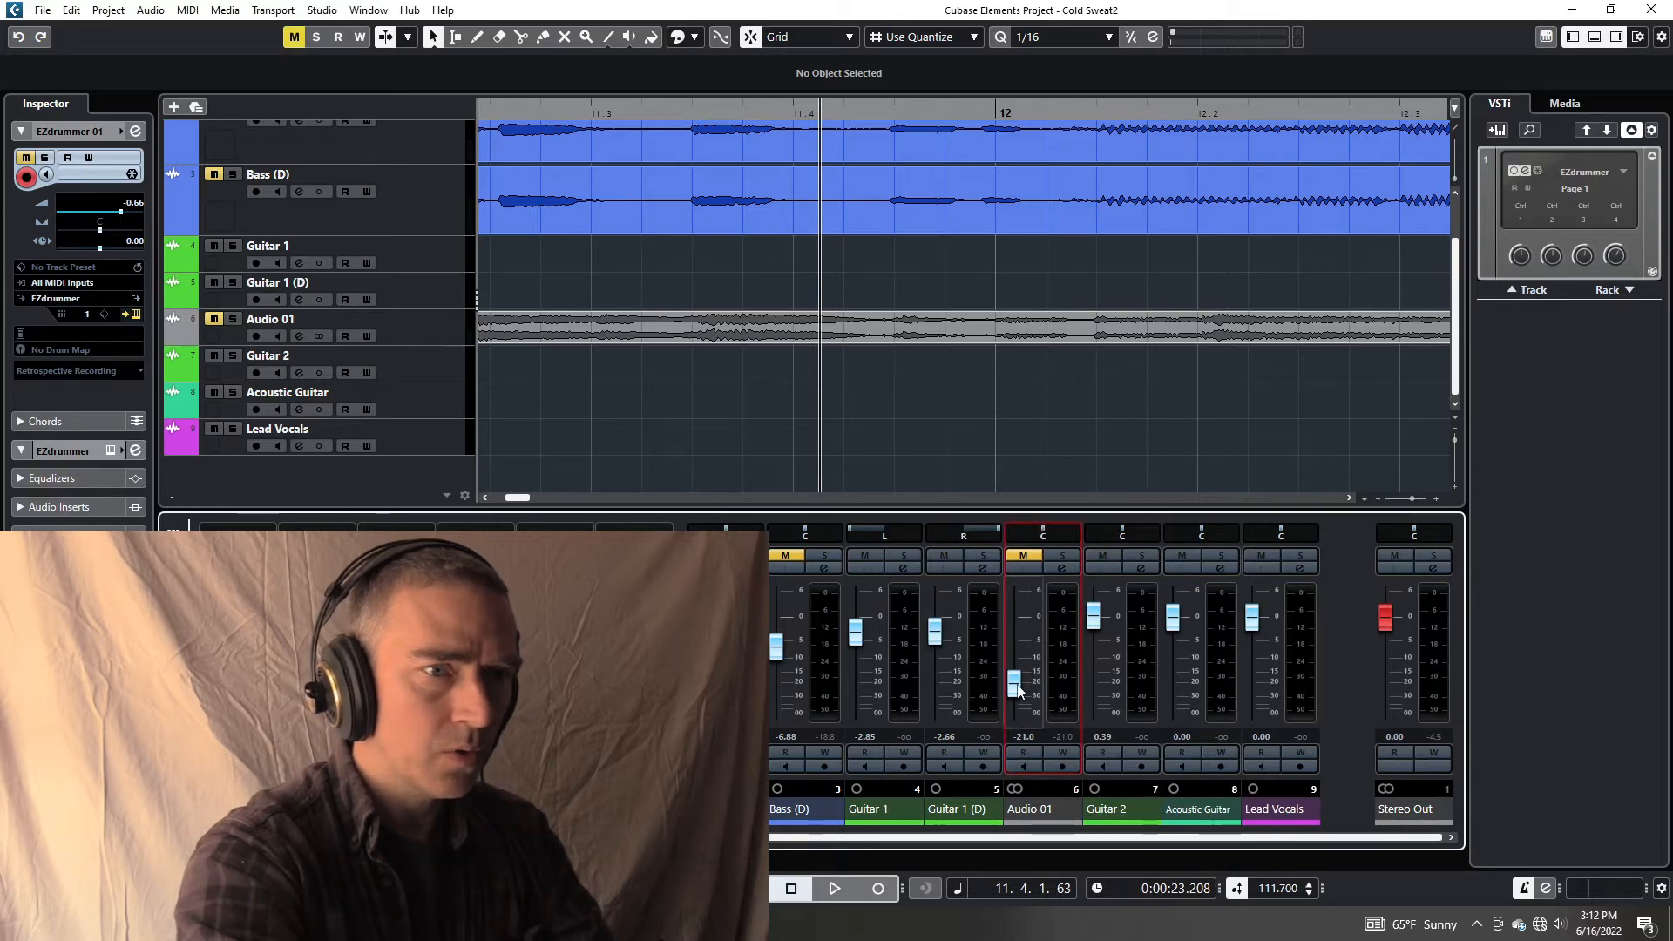
# Set the Audio 01 channel volume to about -20.9 dB and unmute that track
pyautogui.press('space')
pyautogui.scroll(3, 1018, 693)
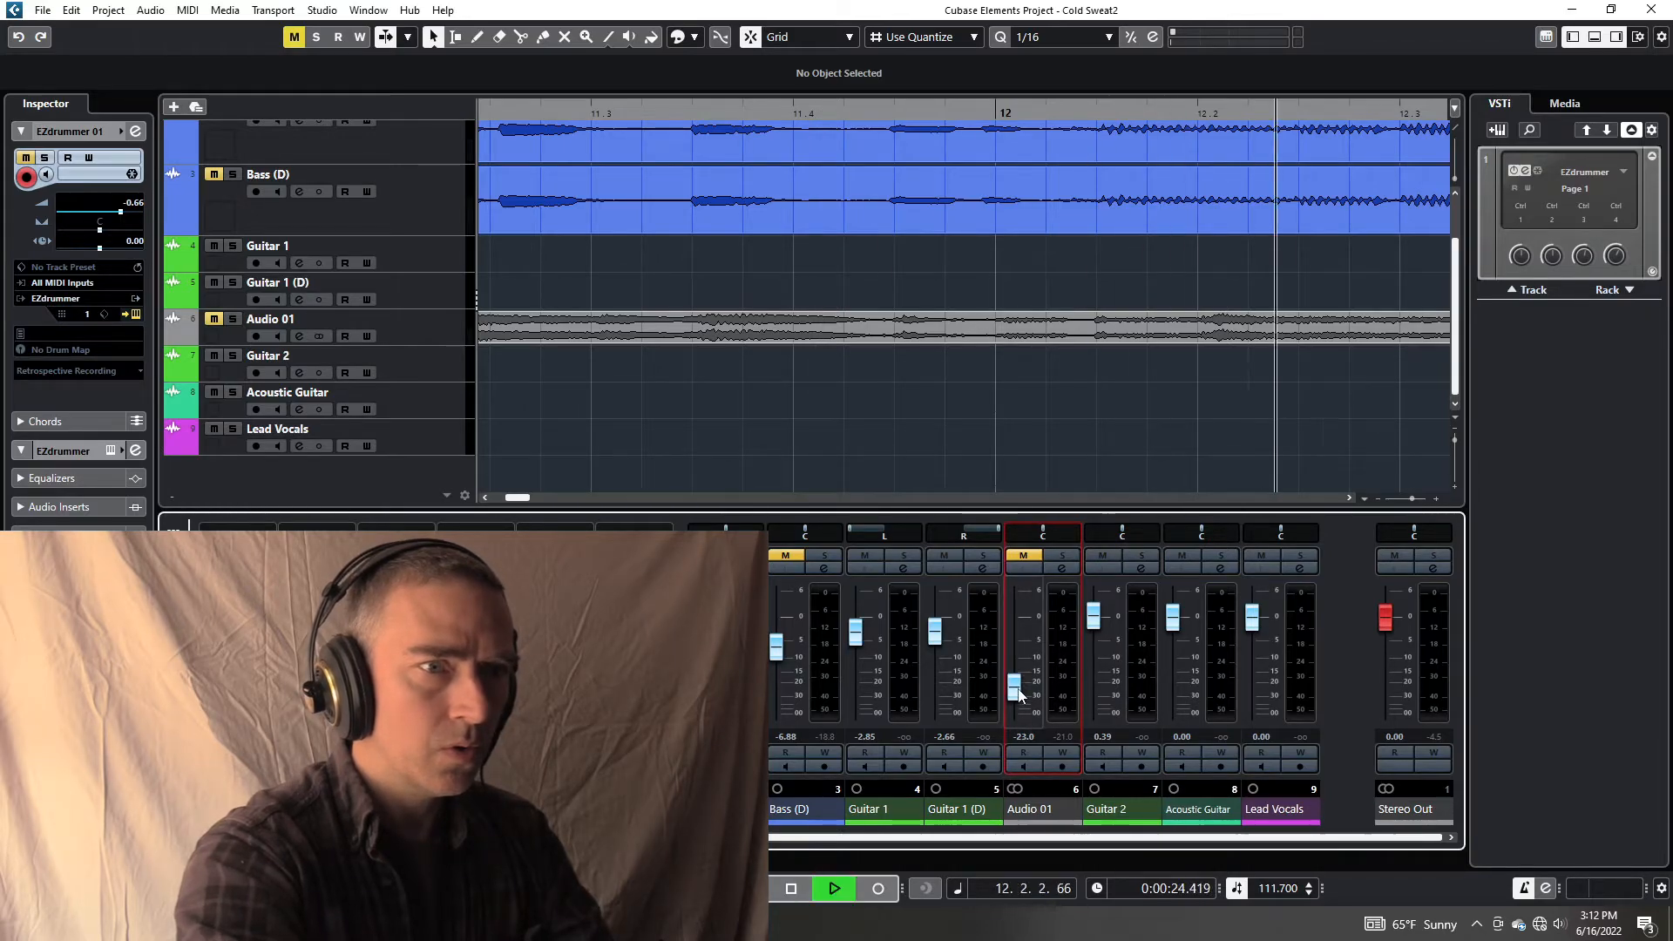
pyautogui.press('space')
pyautogui.click(213, 321)
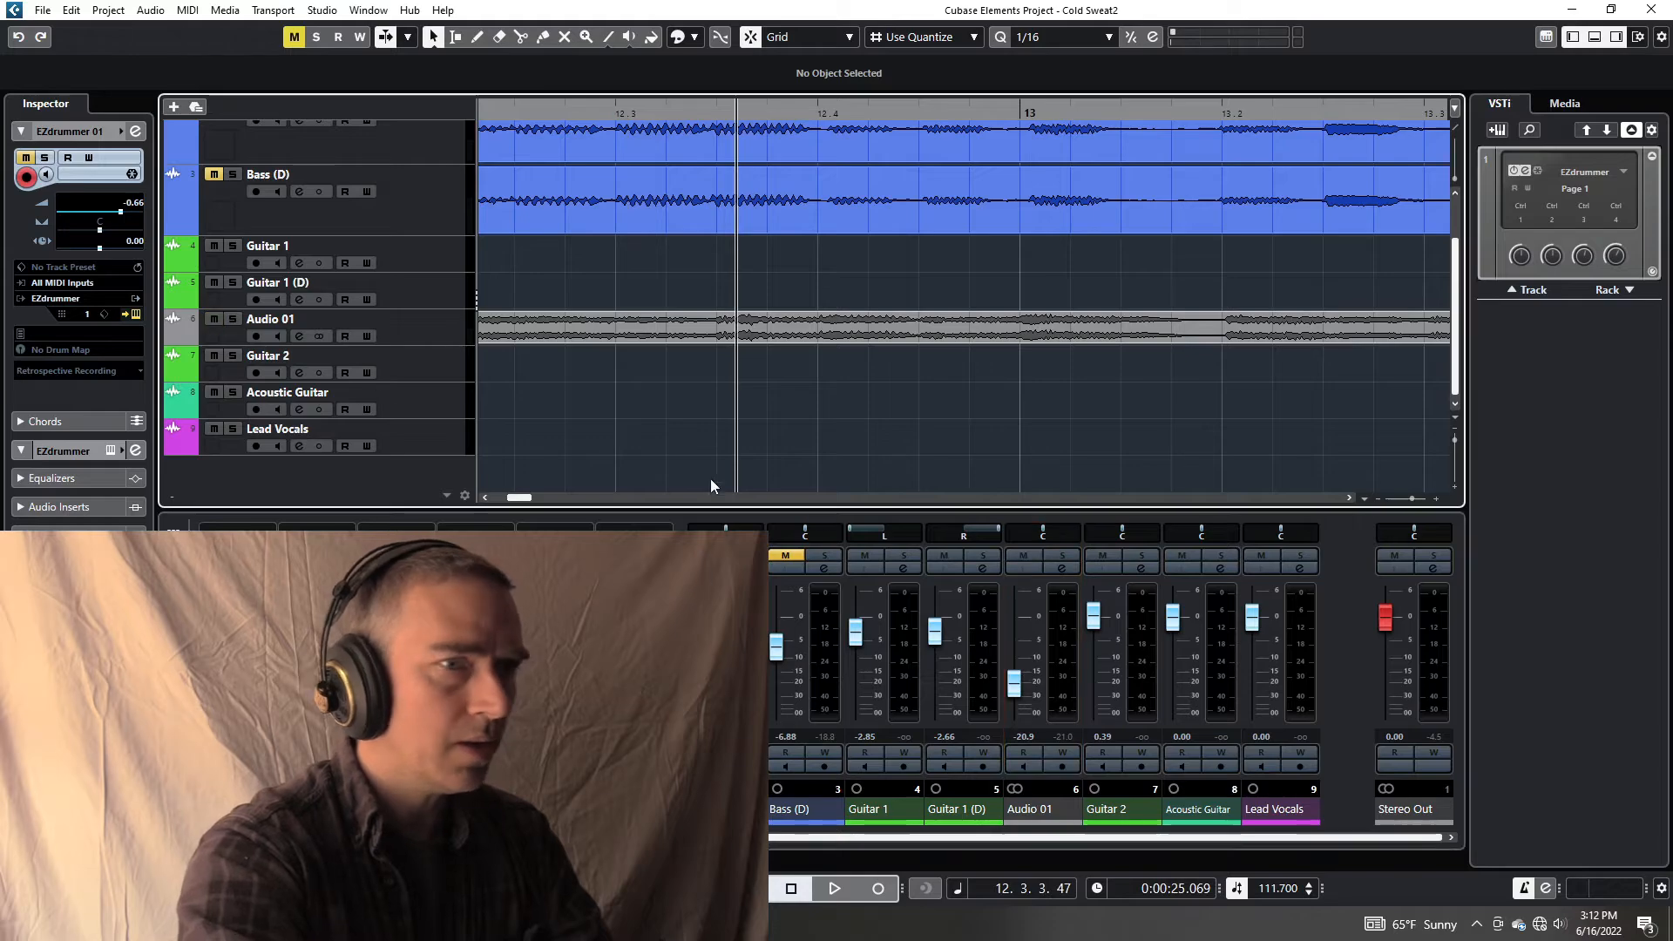
# Play the Audio 01 reference track on its own and lower its volume to about -26.9 dB
pyautogui.press('space')
pyautogui.press('space')
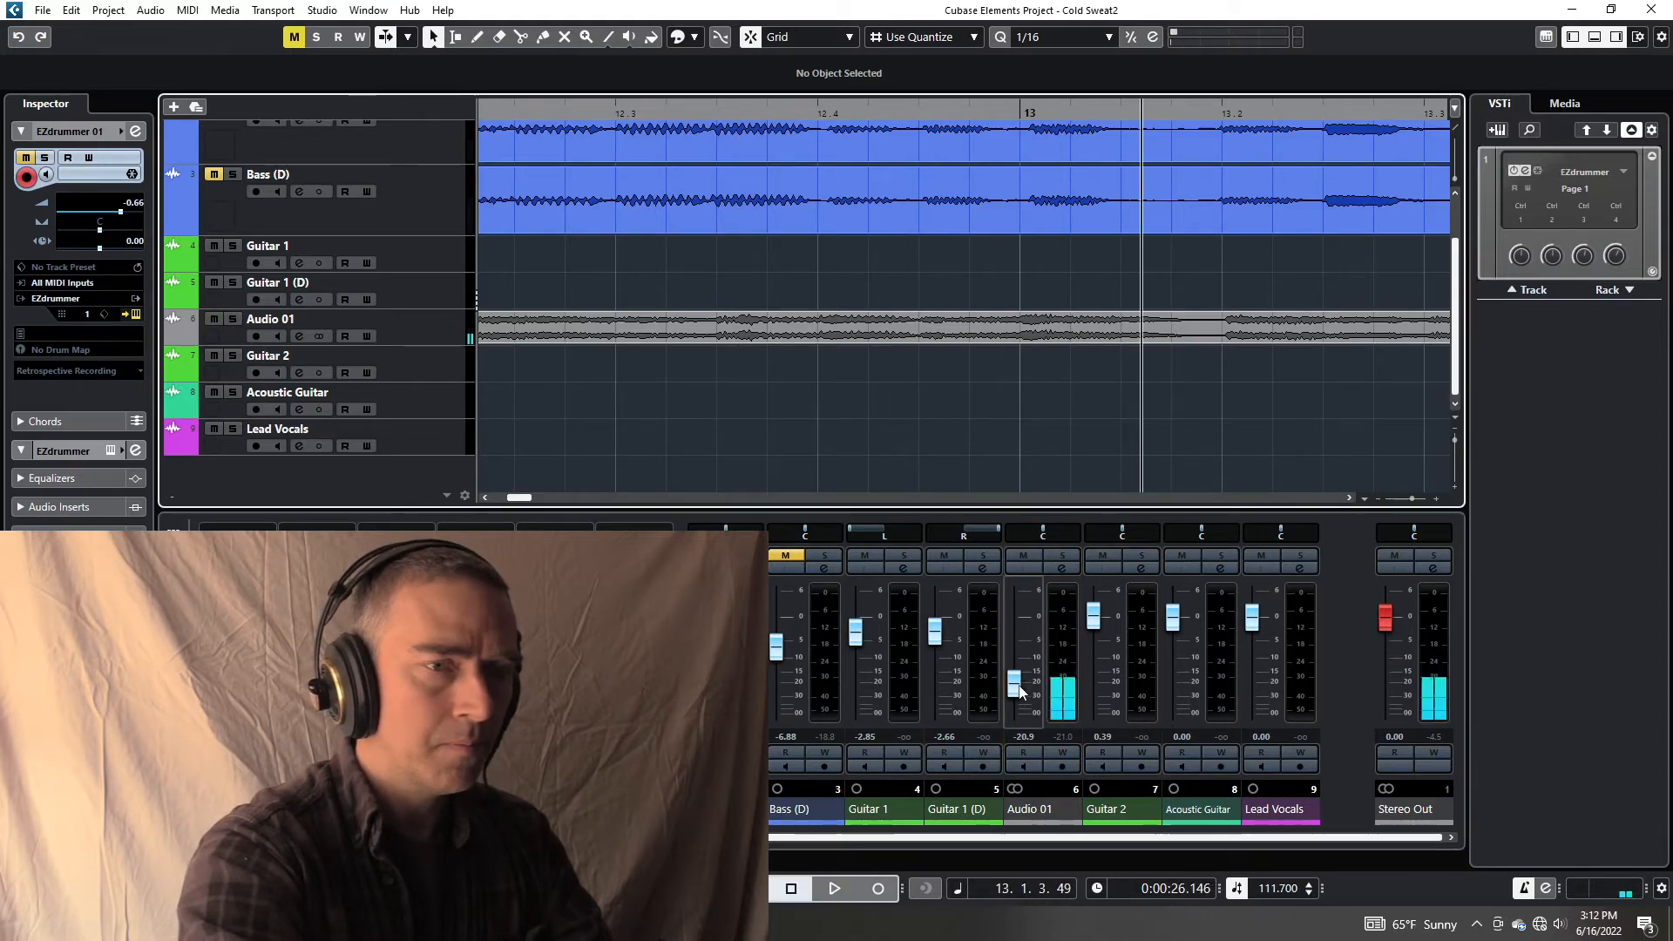
pyautogui.click(1018, 691)
pyautogui.press('space')
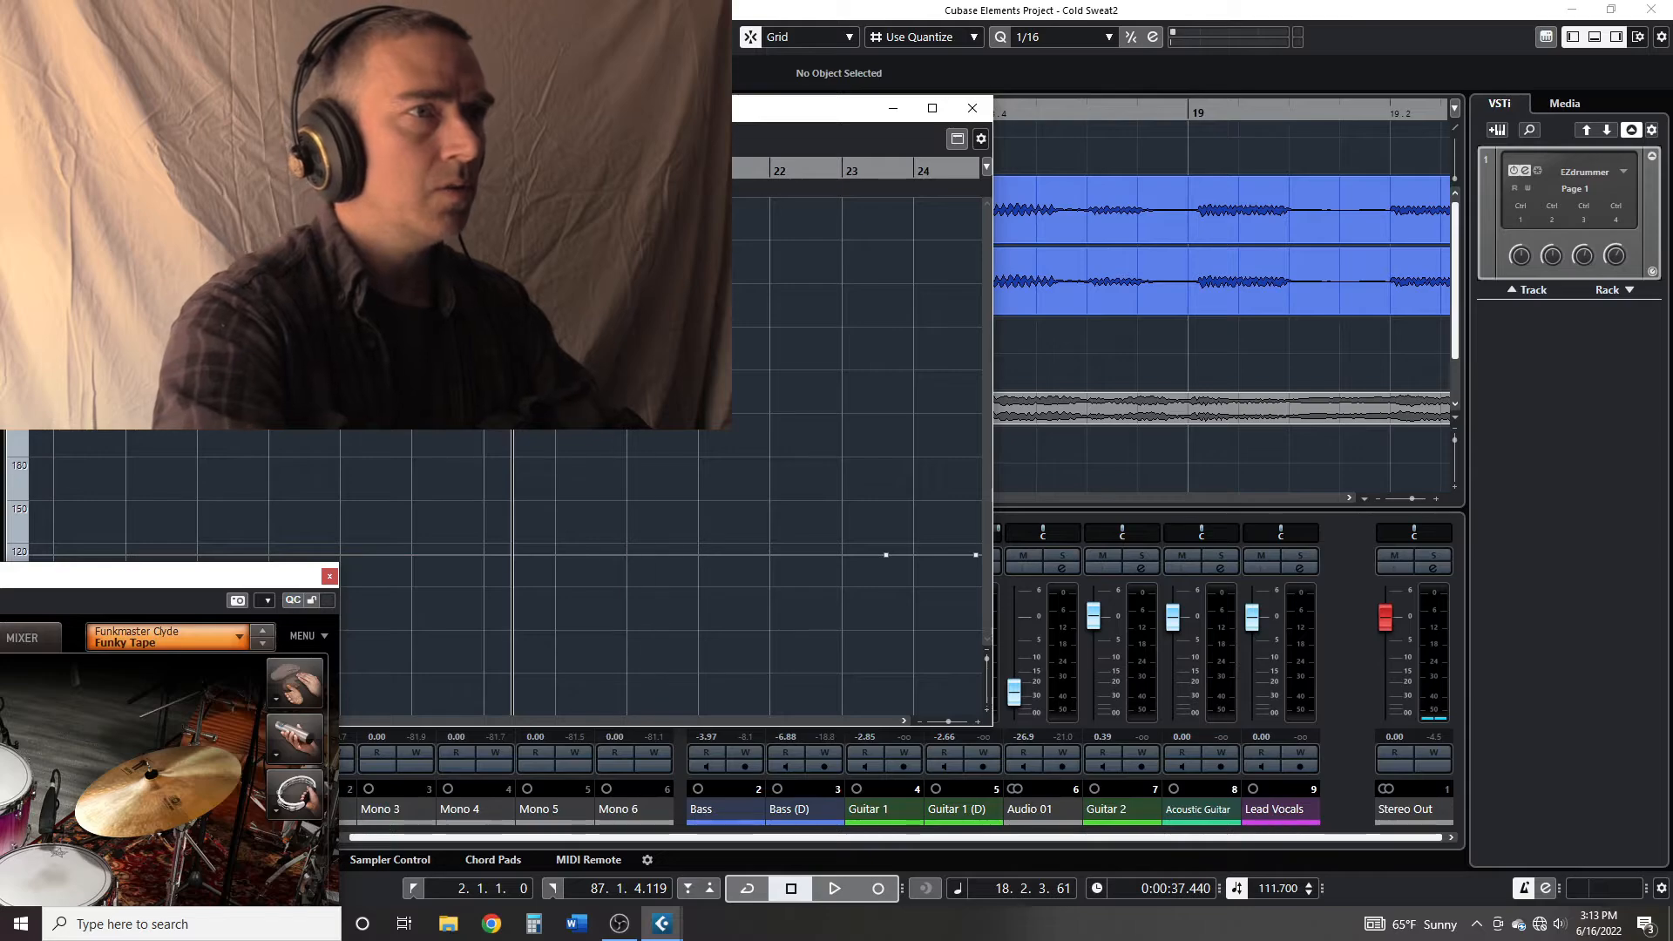
# Move and enlarge the Tempo Track Editor window, zoomed out to show the whole song's tempo curve
pyautogui.moveTo(665, 115); pyautogui.dragTo(997, 66)
pyautogui.press('g')
pyautogui.press('g')
pyautogui.press('g')
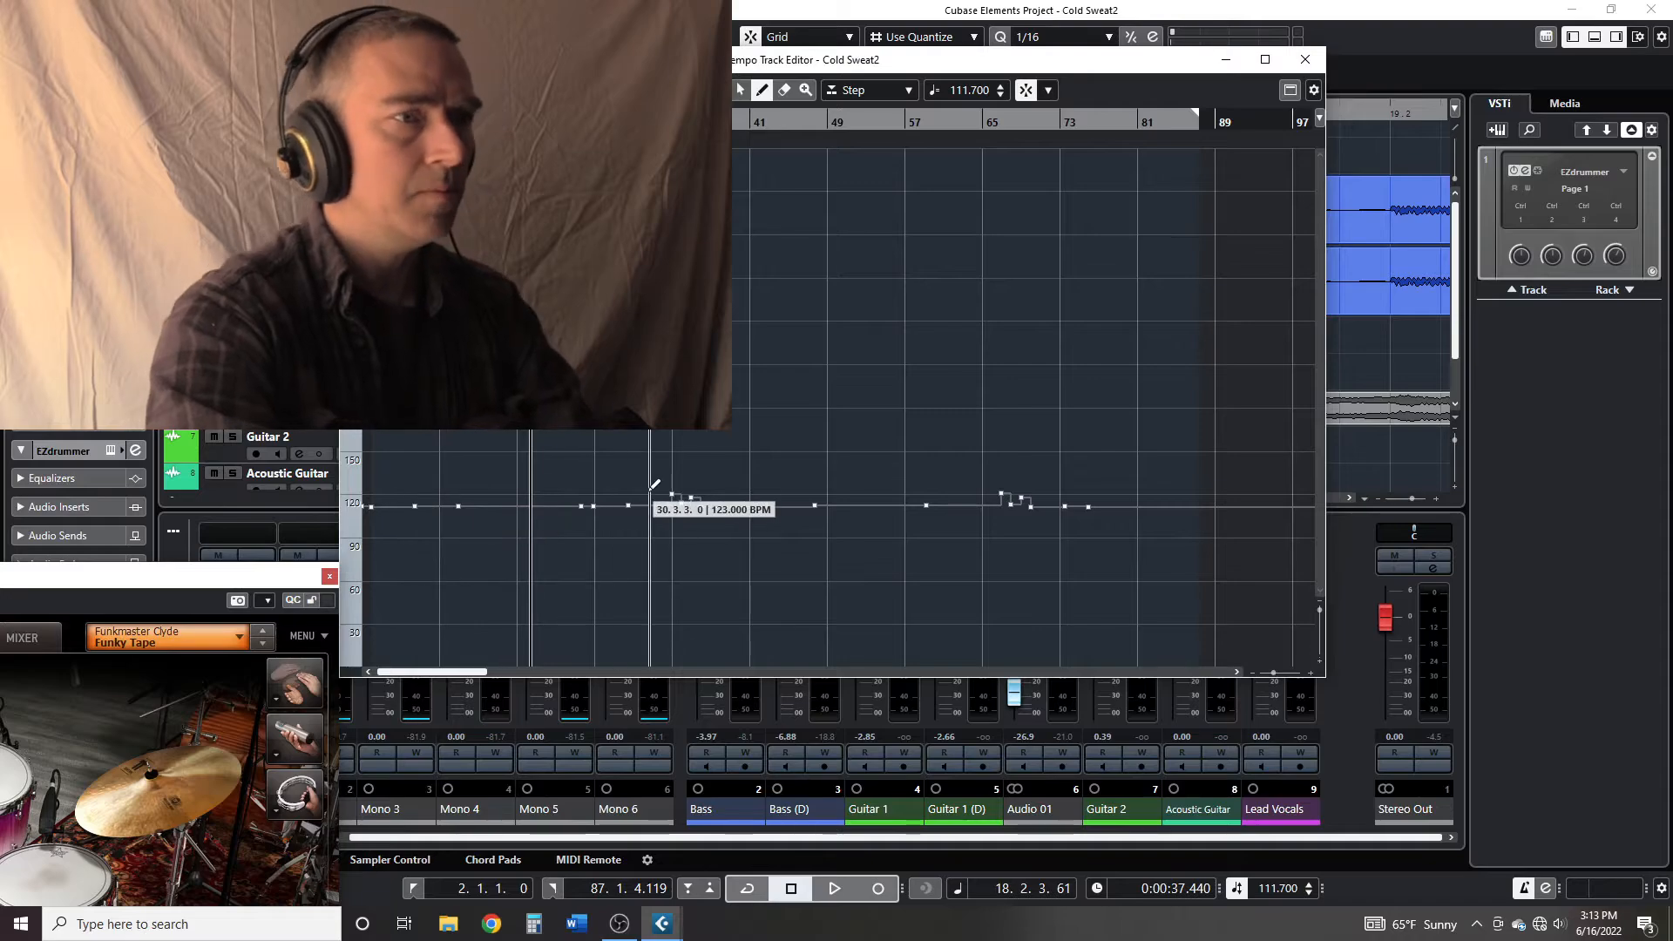
pyautogui.moveTo(1330, 681); pyautogui.dragTo(1561, 847)
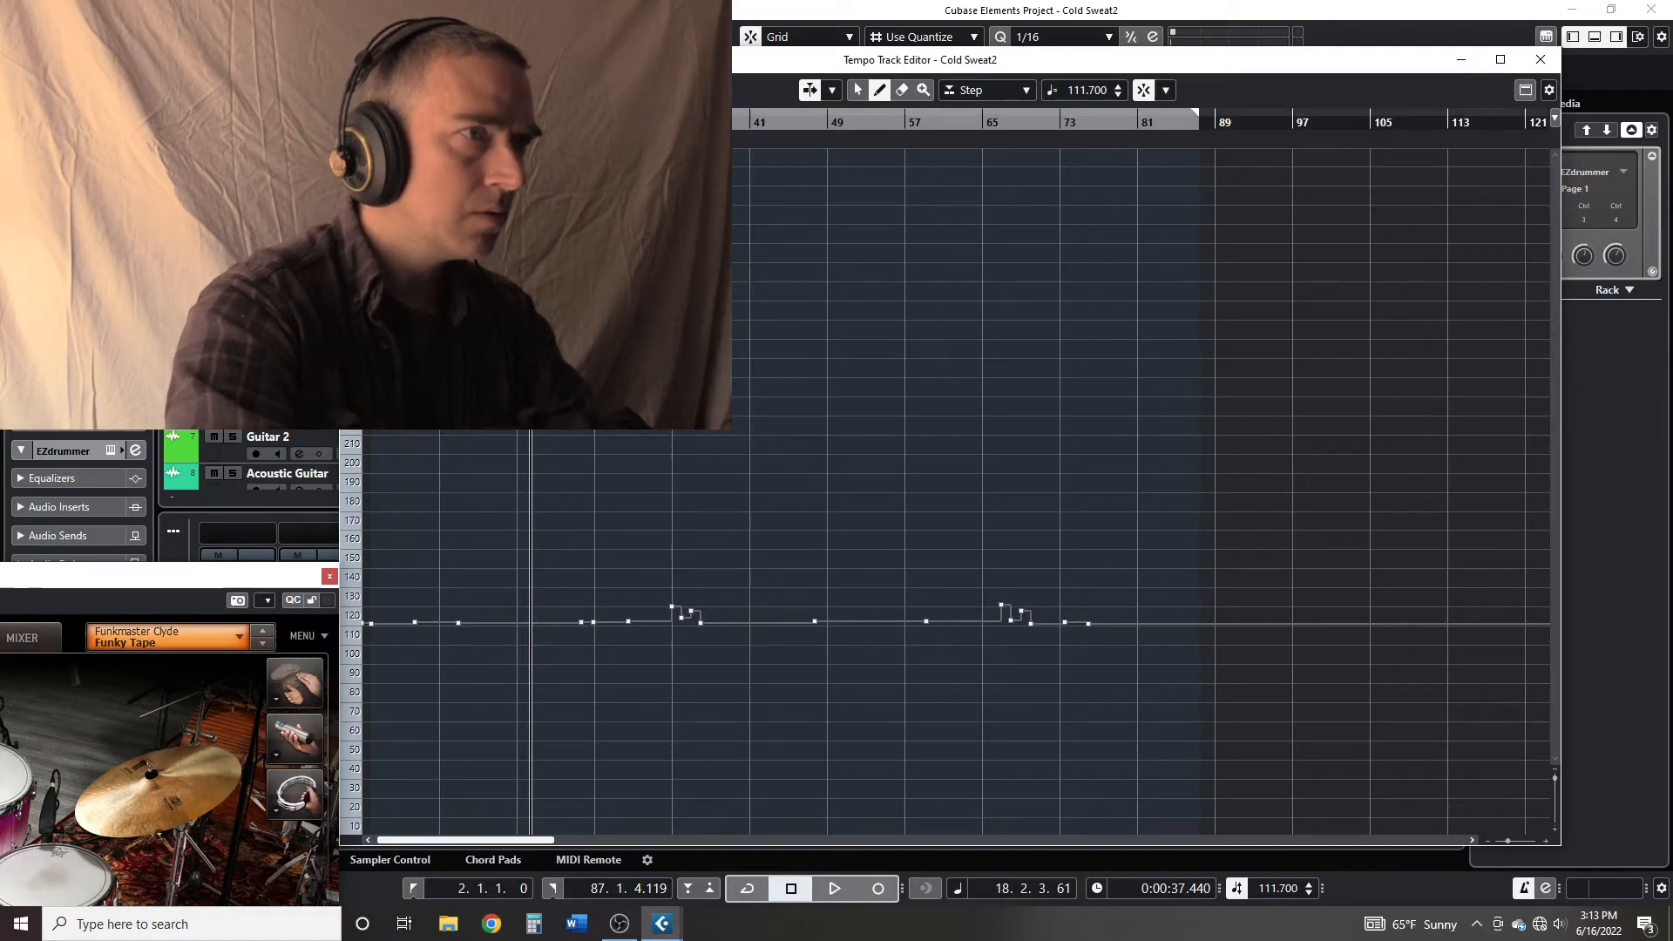
# Play the song across the tempo point near bar 6 to hear the small tempo change there
pyautogui.click(418, 122)
pyautogui.click(401, 122)
pyautogui.press('space')
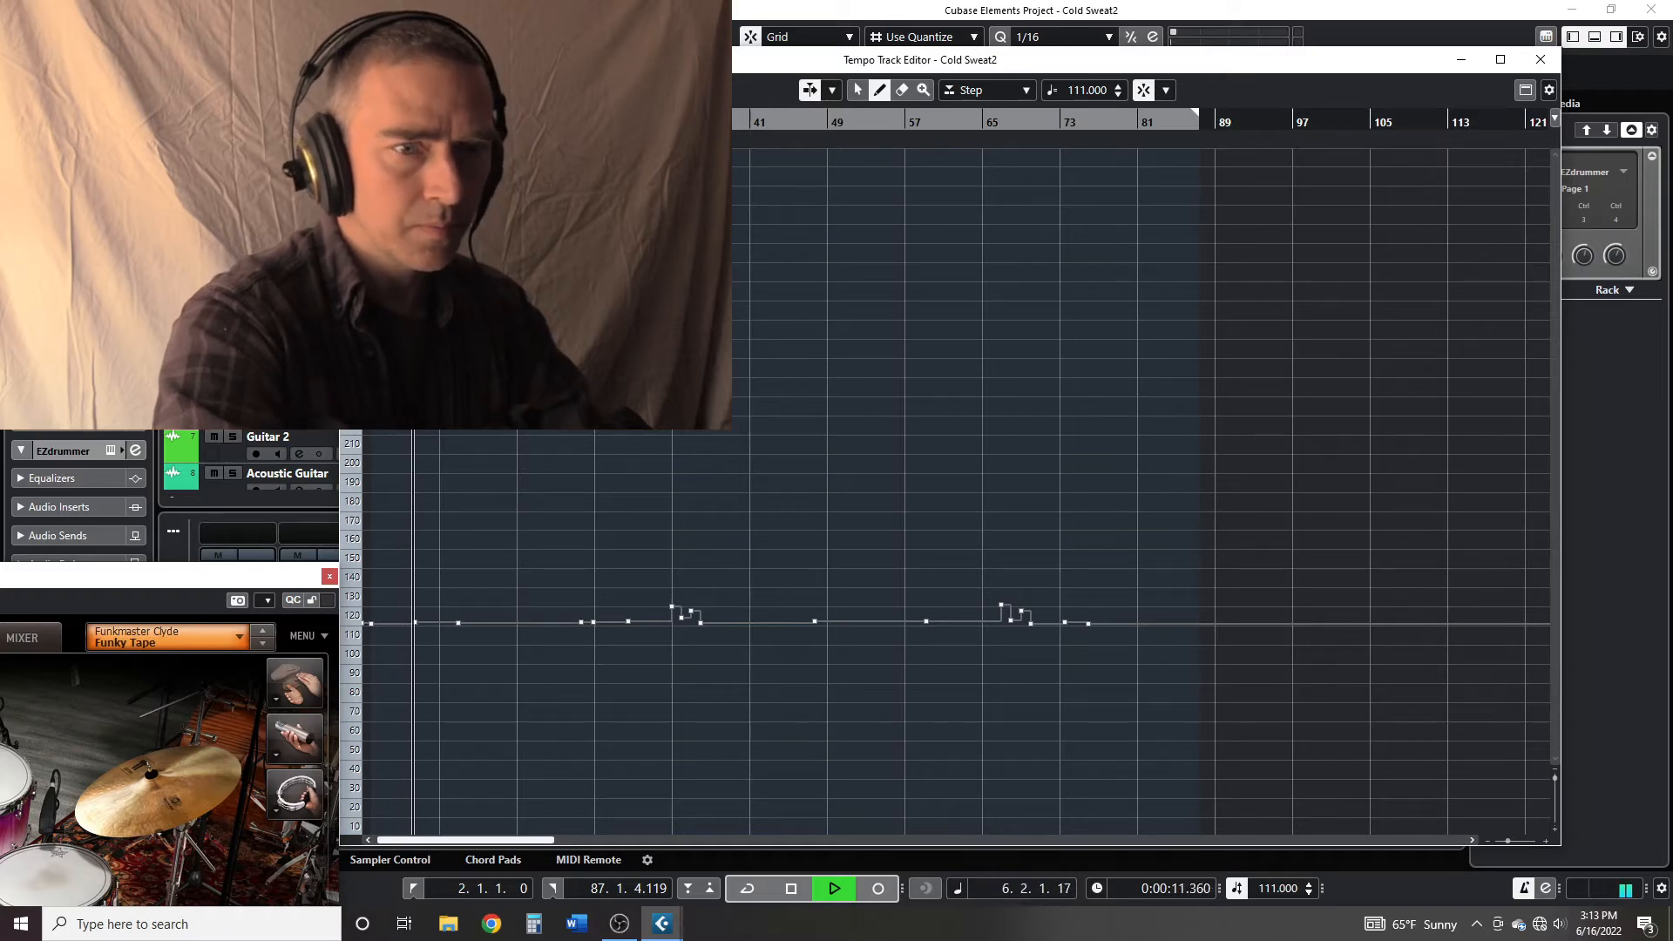
pyautogui.press('space')
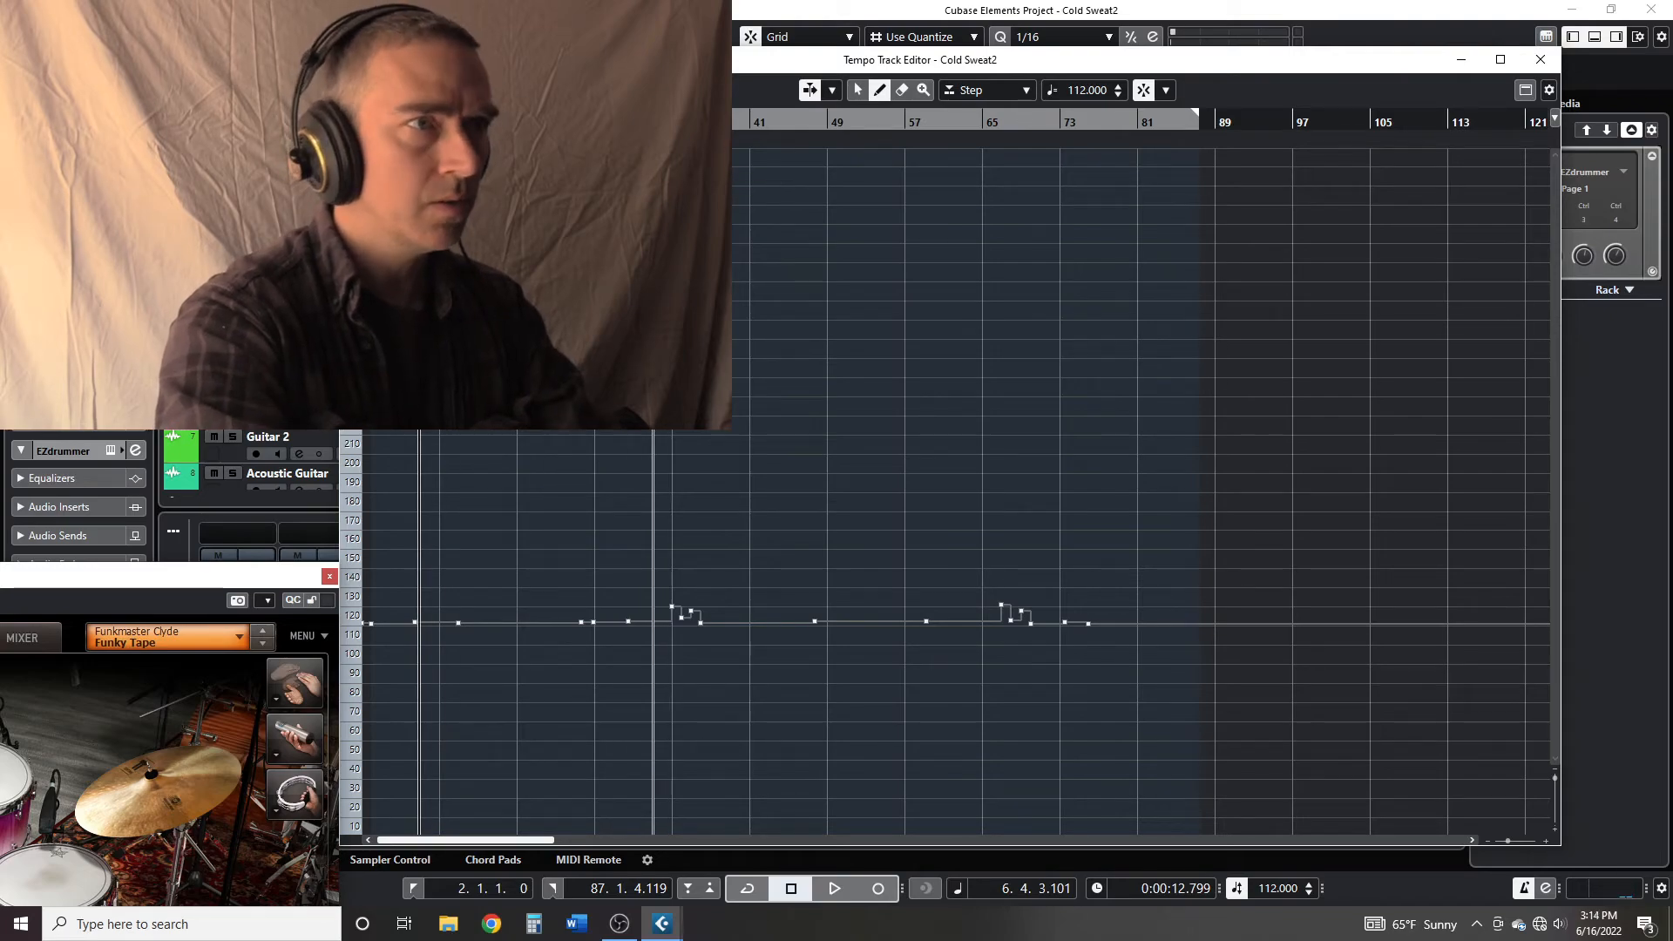
# Play the song from bar 31 up to the group of raised tempo points around bar 33
pyautogui.click(652, 122)
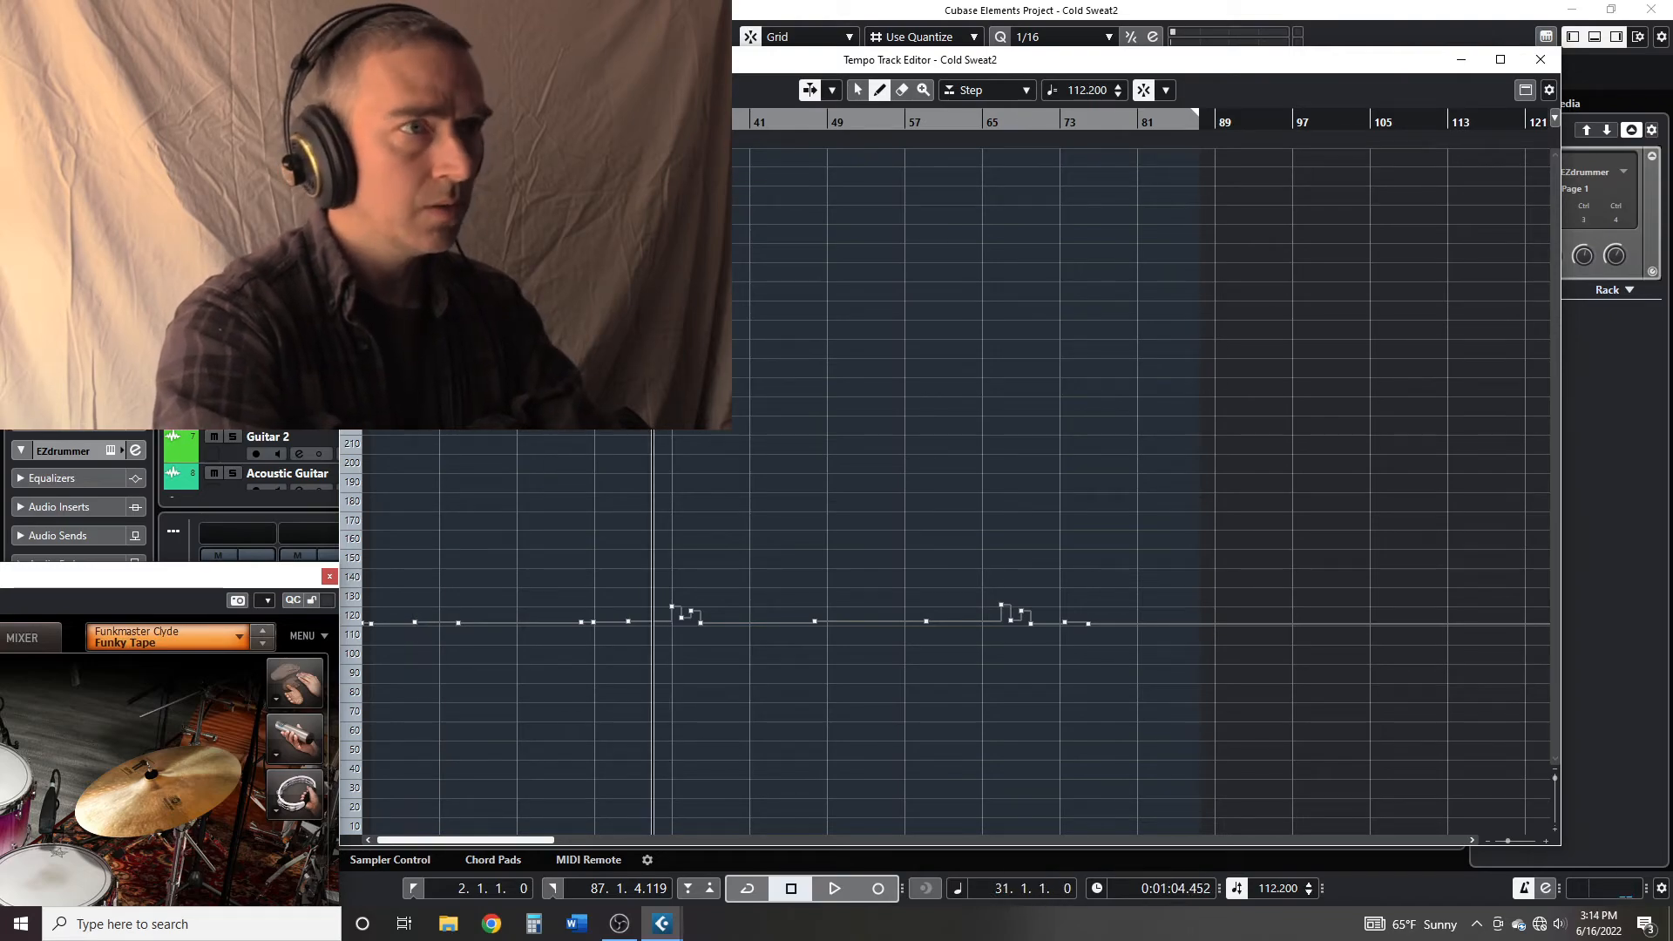
pyautogui.click(671, 122)
pyautogui.press('KP_0')
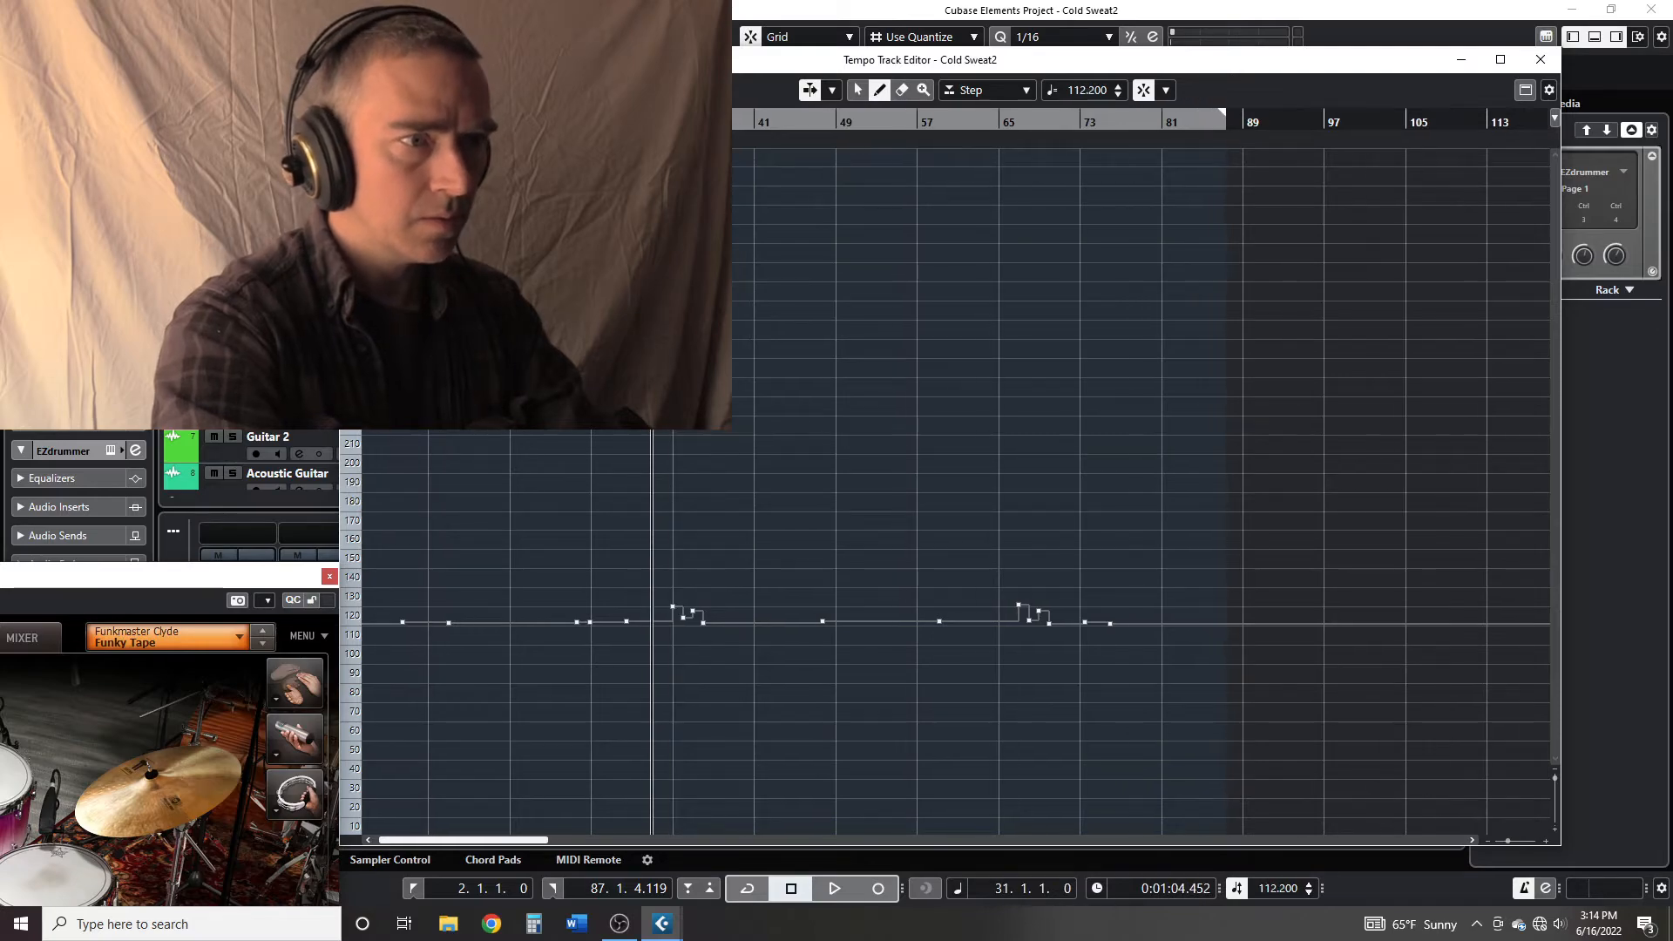
pyautogui.press('space')
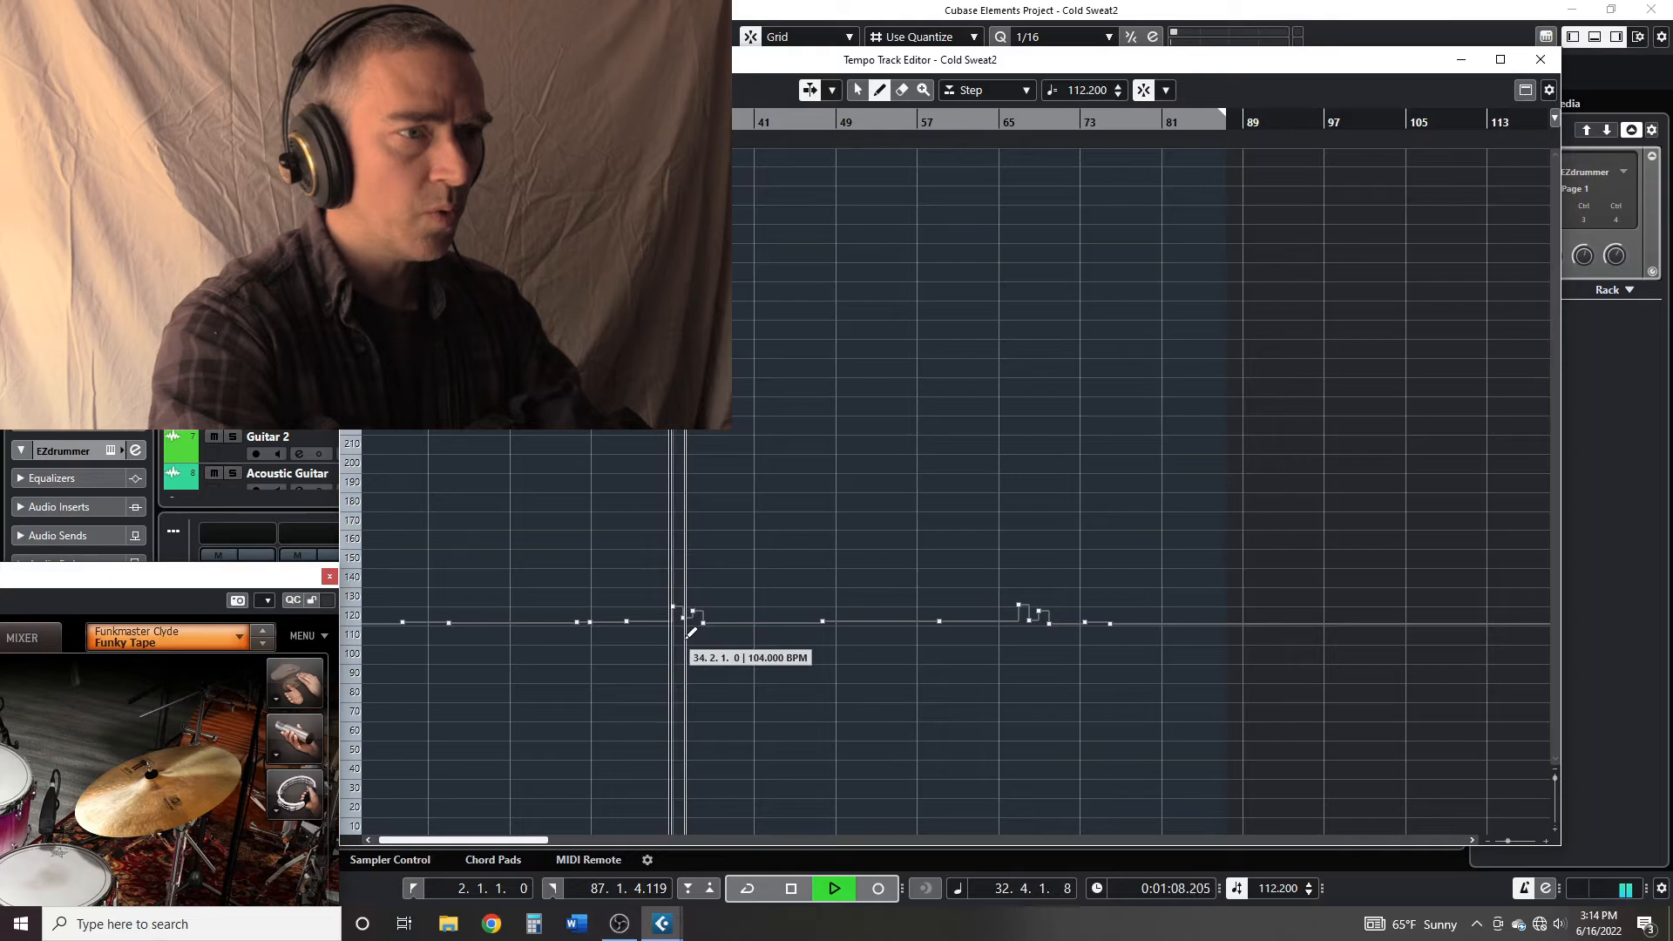
pyautogui.press('space')
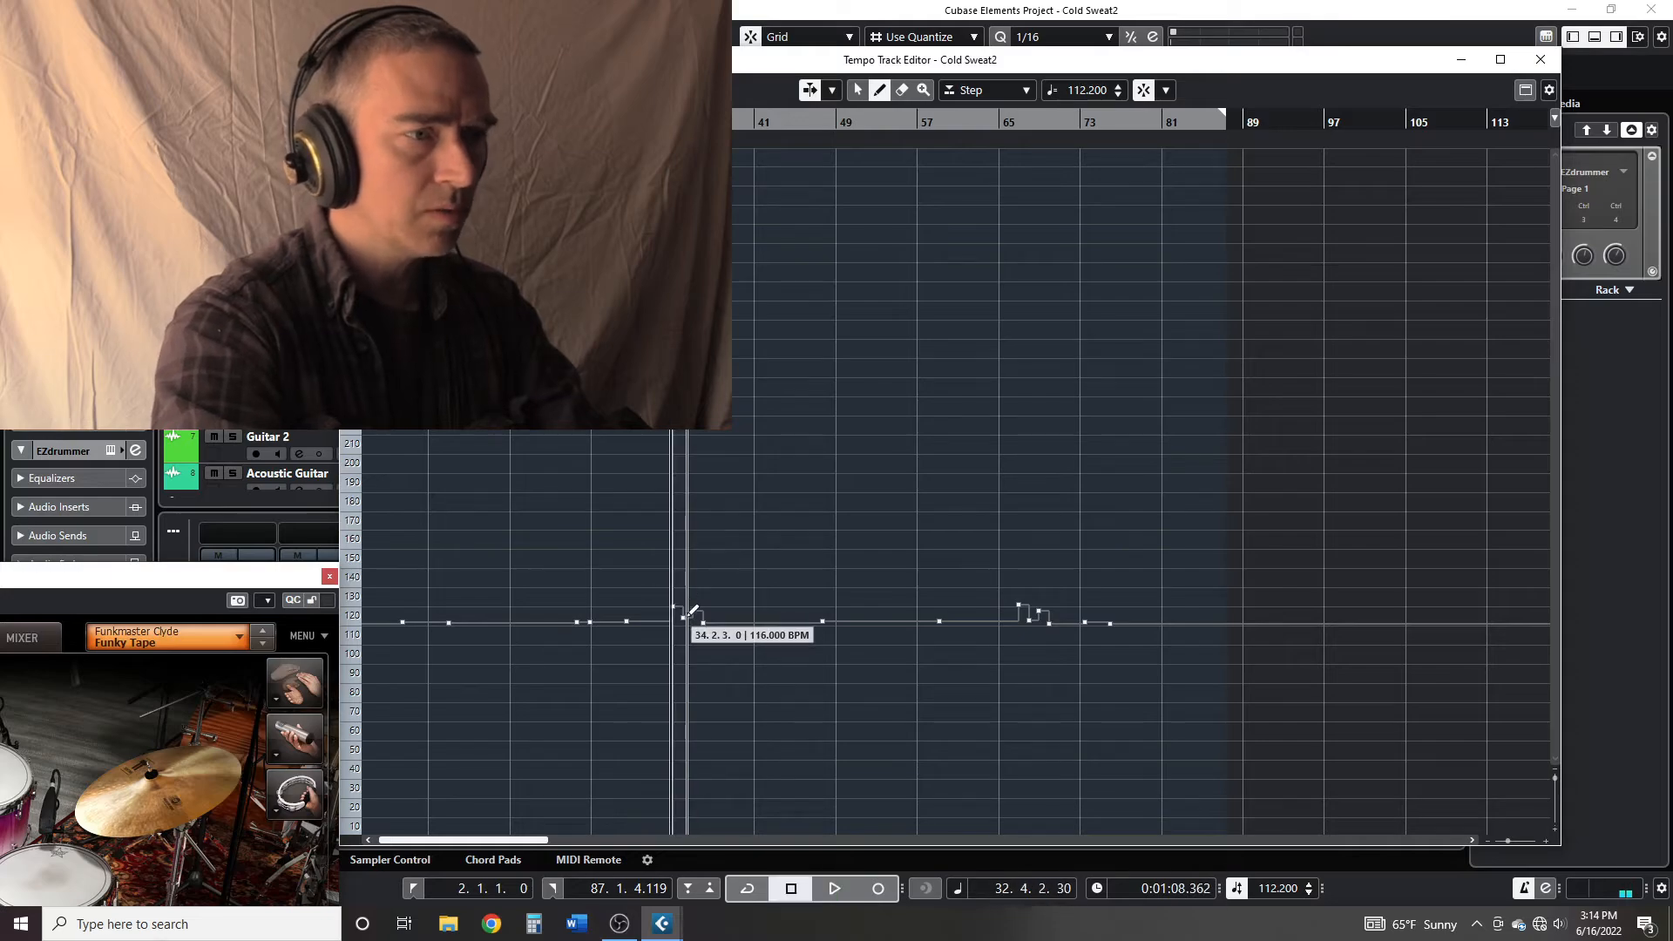
pyautogui.click(692, 611)
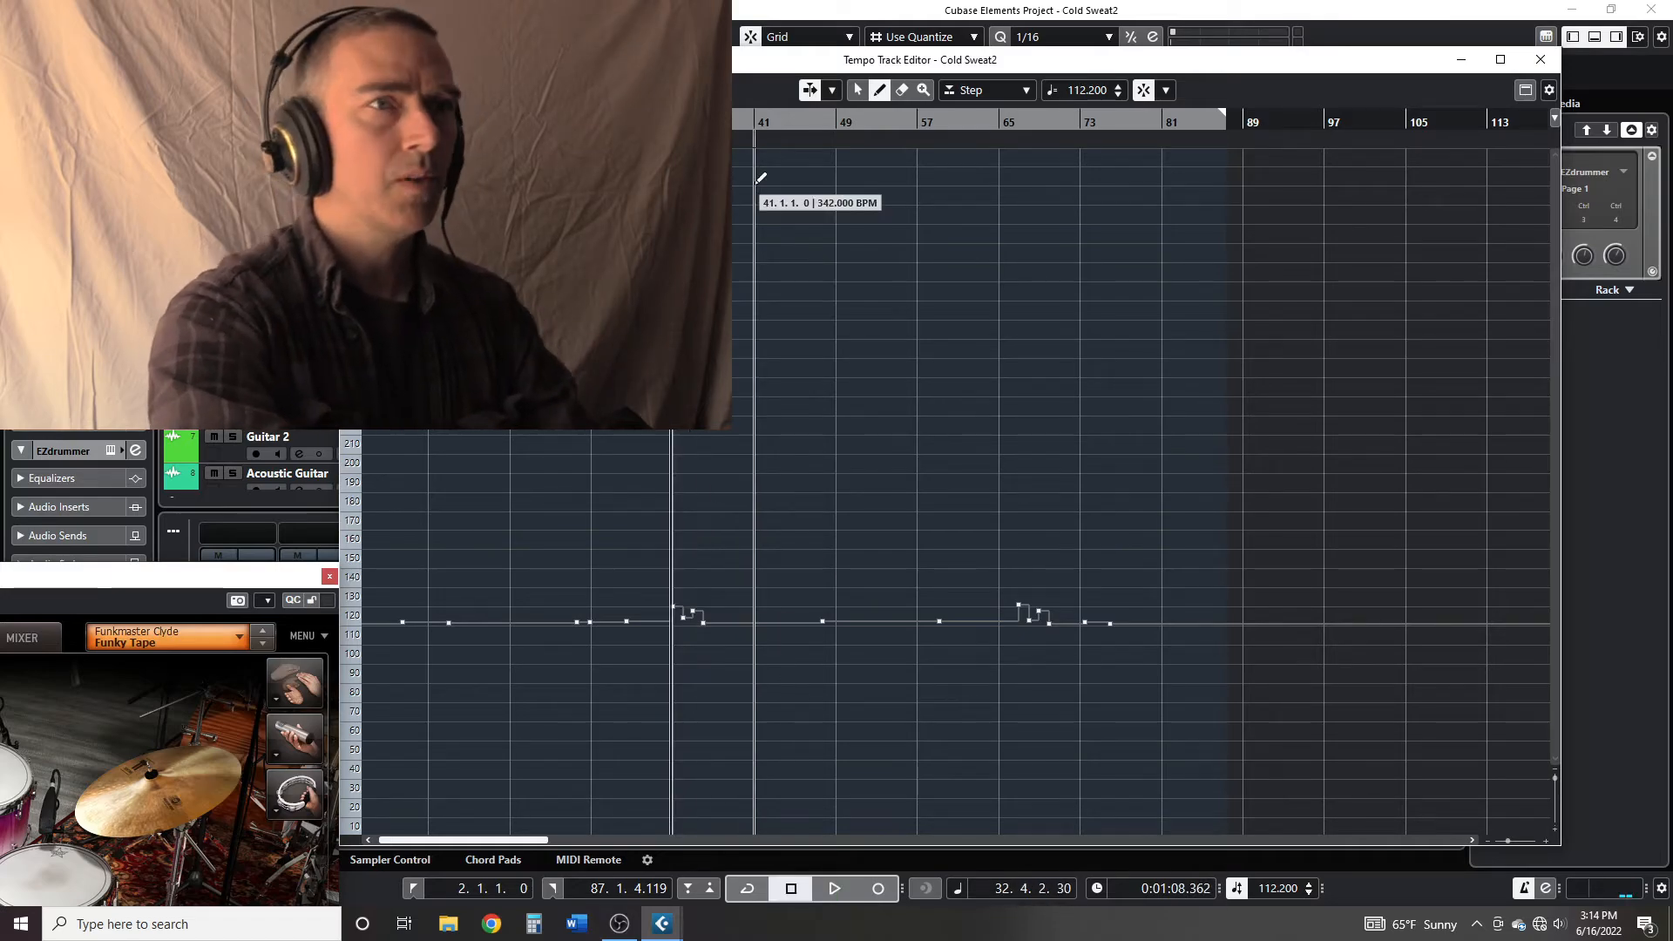
# Review the curve types available for new tempo points, leaving Step selected
pyautogui.click(1027, 93)
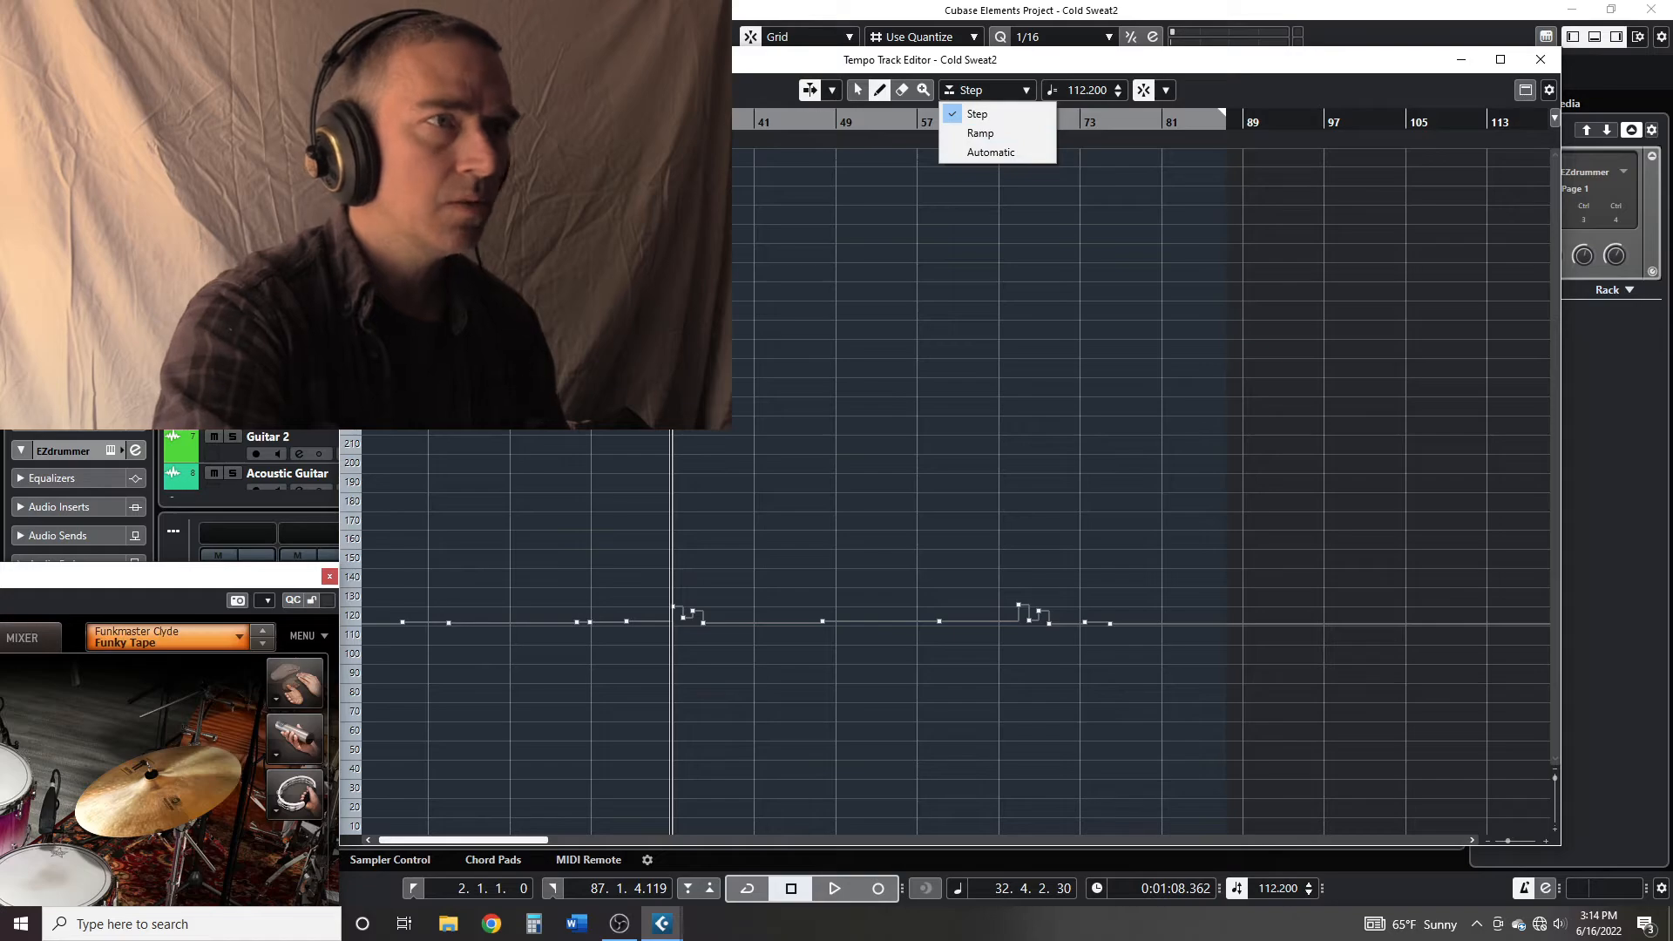
pyautogui.press('Escape')
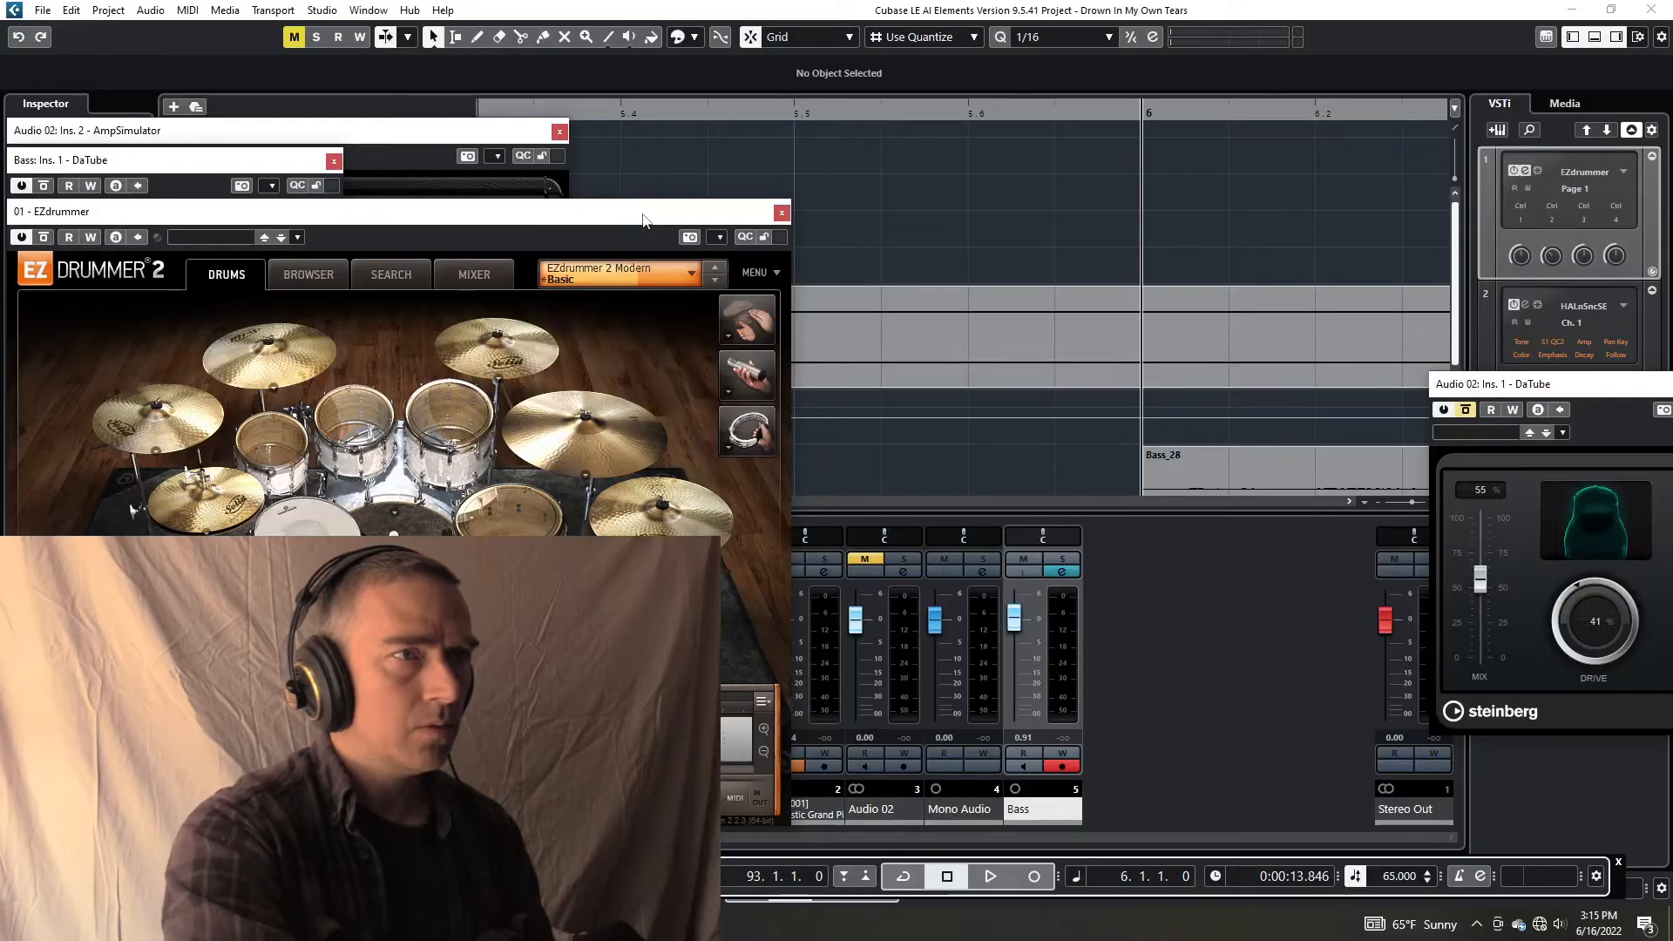
# Move the EZdrummer window out of the way, stop playback and reposition the Tempo Track Editor to show its tempo curve from bar 1
pyautogui.moveTo(649, 203); pyautogui.dragTo(501, 270)
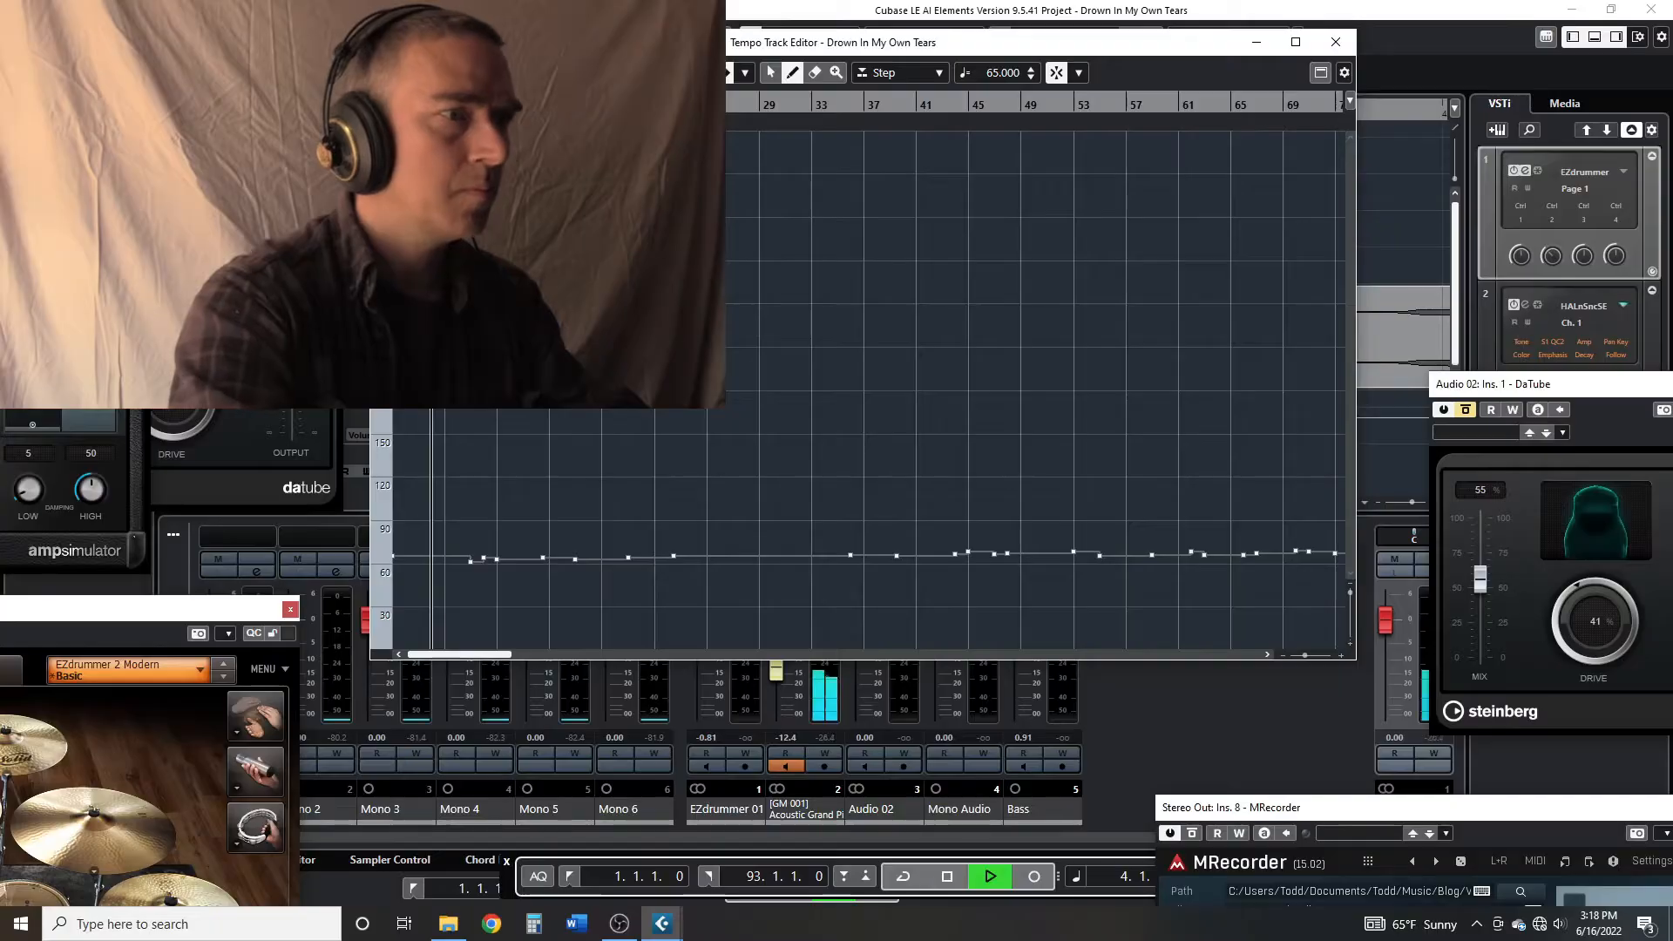
pyautogui.press('space')
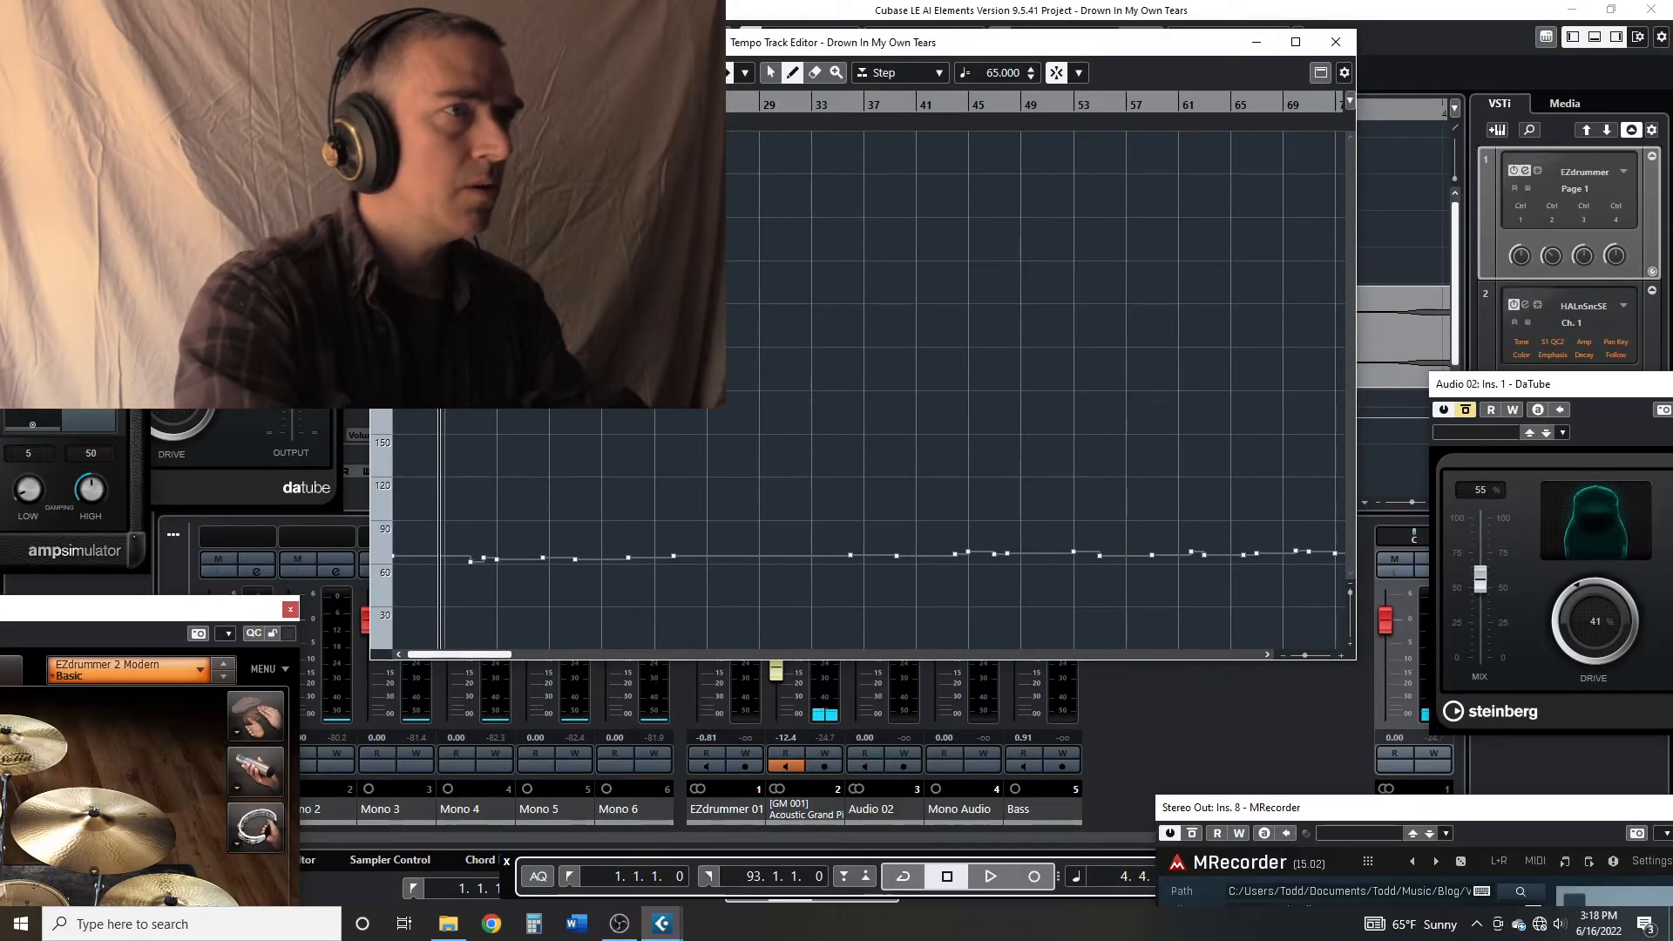
pyautogui.press('super+Up')
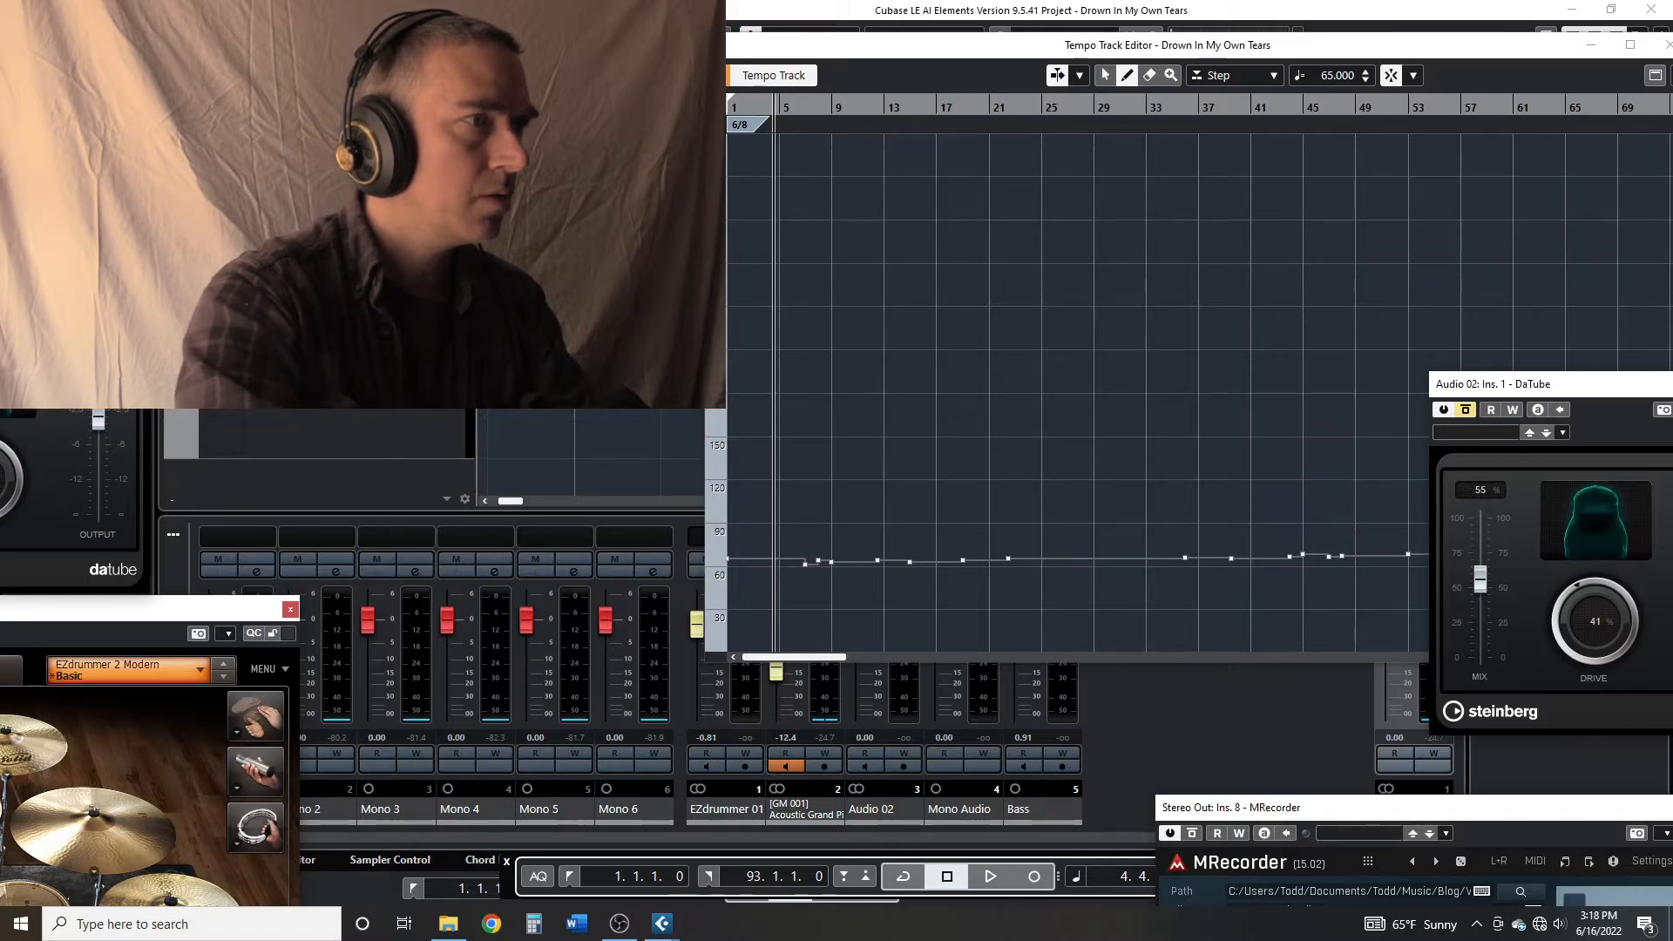
# Hide the Tempo Track Editor and, while playing the song, lower Audio 02 to about -14.1 dB and Mono Audio to about -13.1 dB
pyautogui.hotkey('ctrl', 't')
pyautogui.press('space')
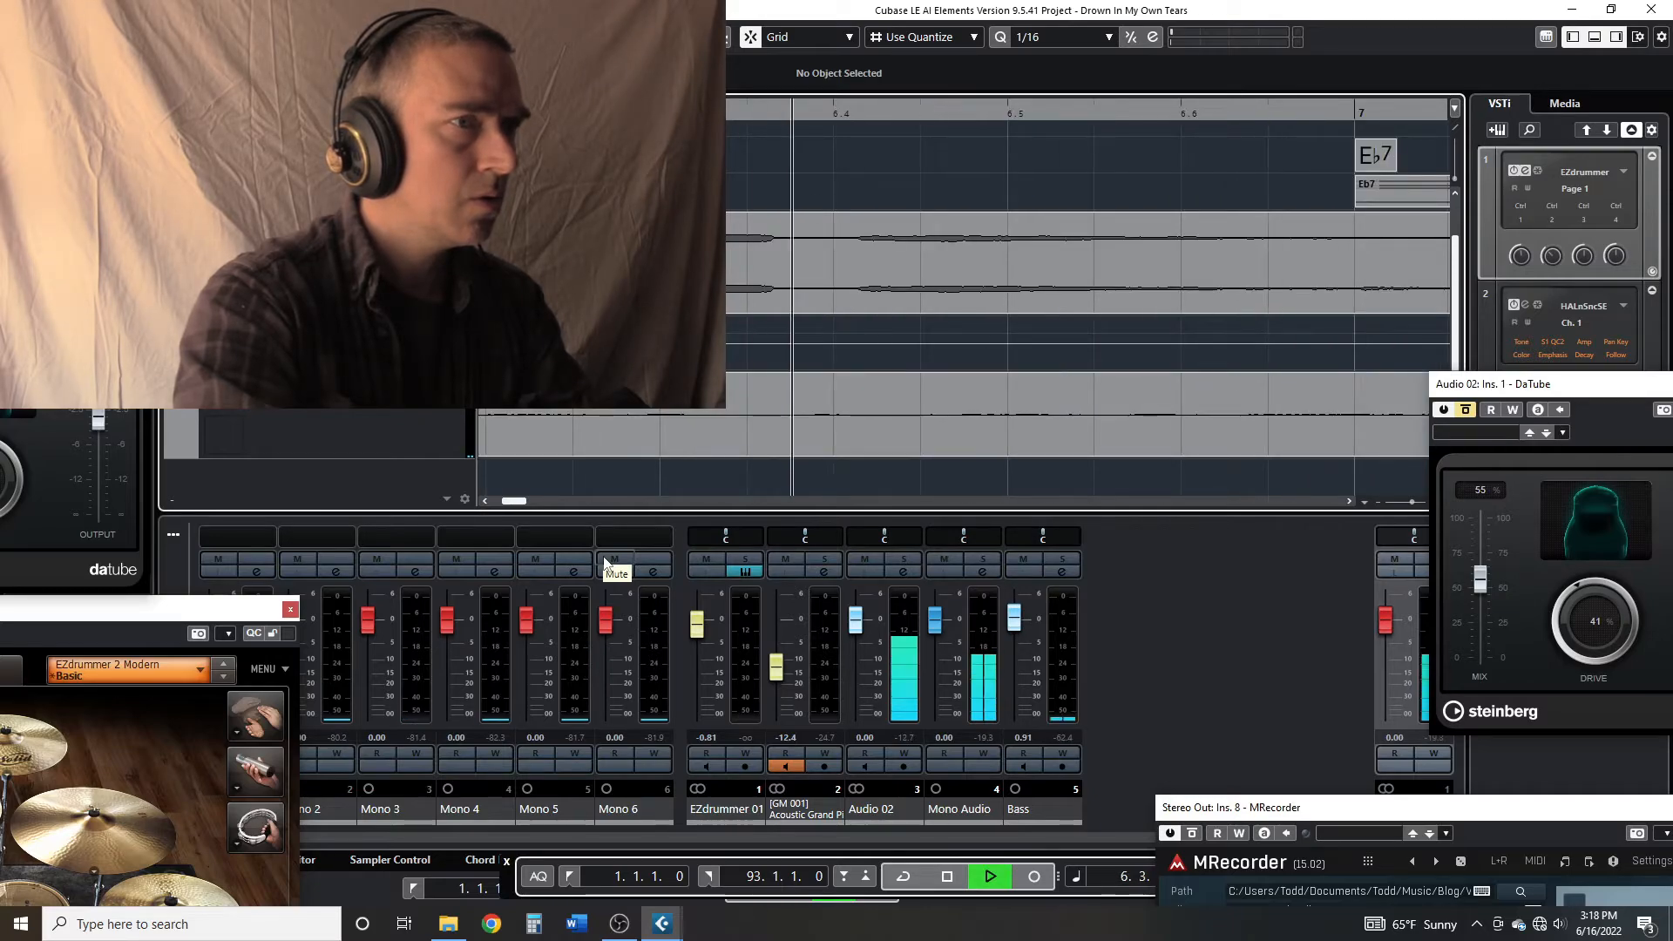
pyautogui.press('space')
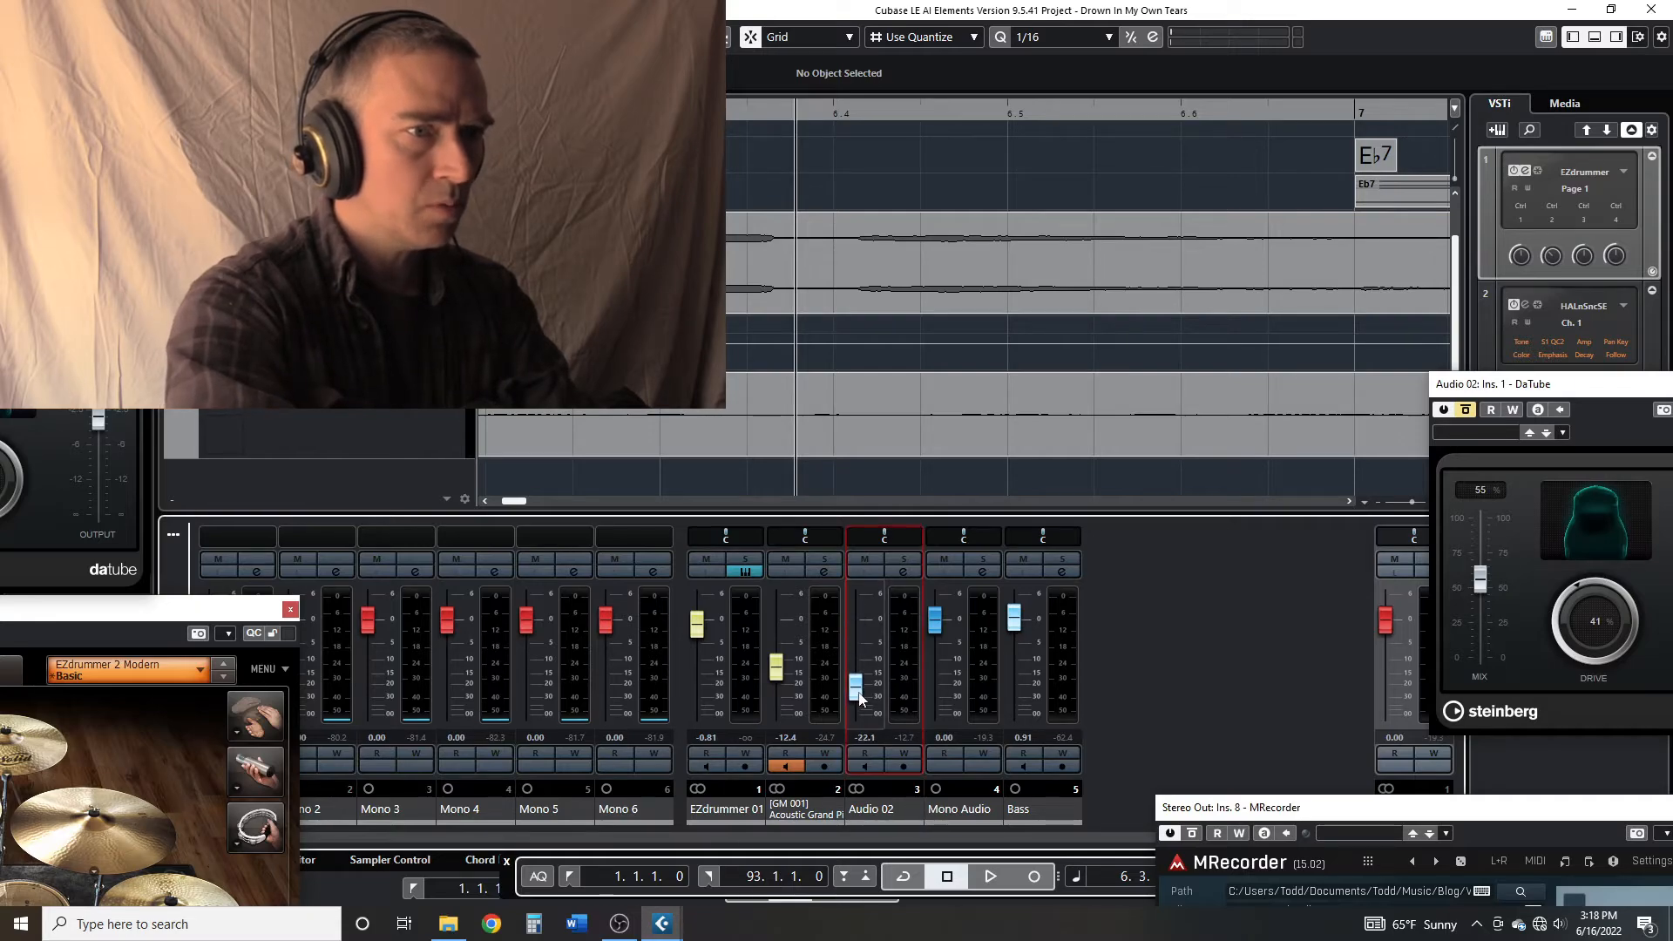
pyautogui.click(937, 641)
pyautogui.press('space')
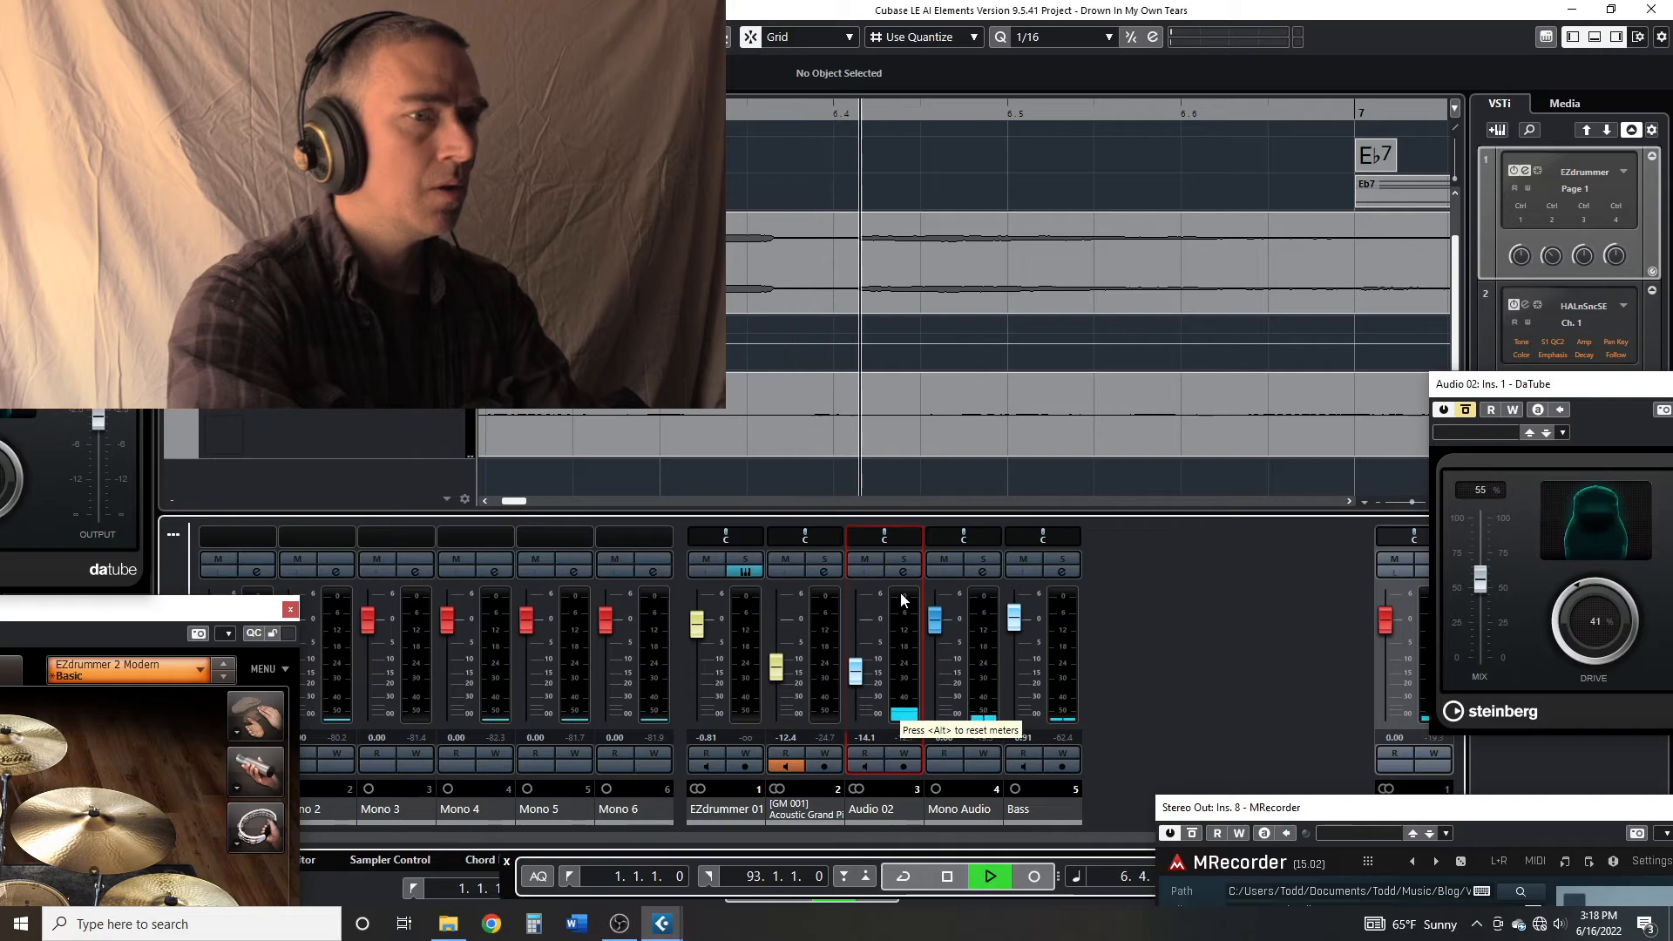
pyautogui.moveTo(938, 636); pyautogui.dragTo(940, 672)
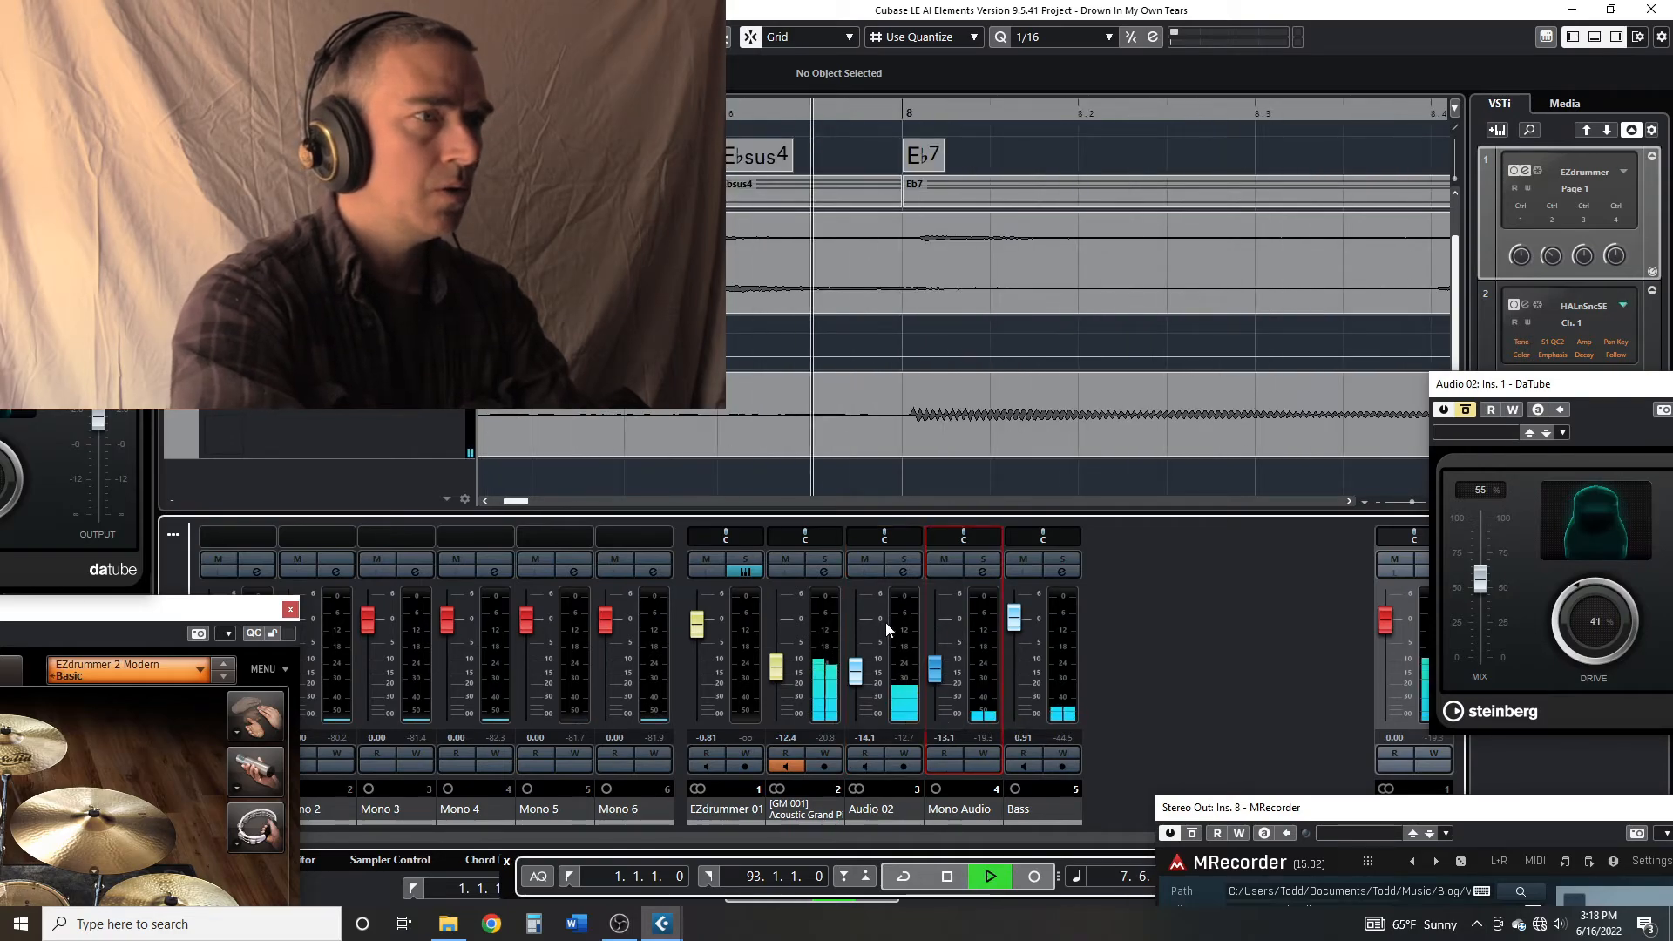
# Show the Tempo Track Editor again during playback and move the MRecorder window down out of the way
pyautogui.hotkey('ctrl', 't')
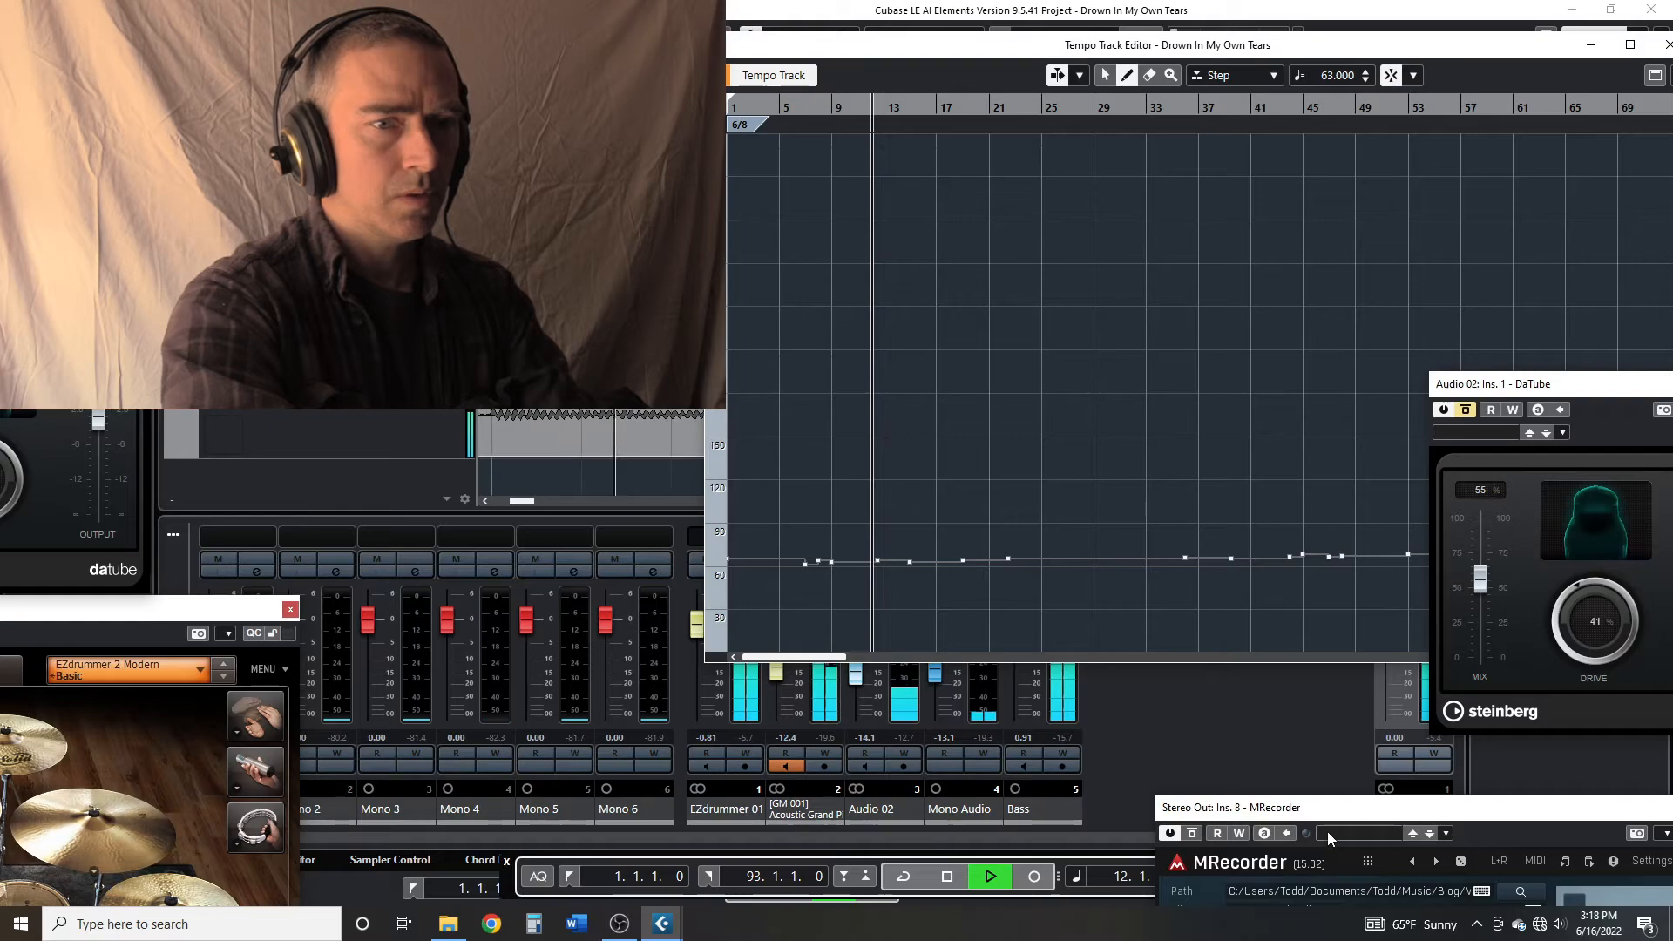
pyautogui.moveTo(1313, 812); pyautogui.dragTo(1338, 893)
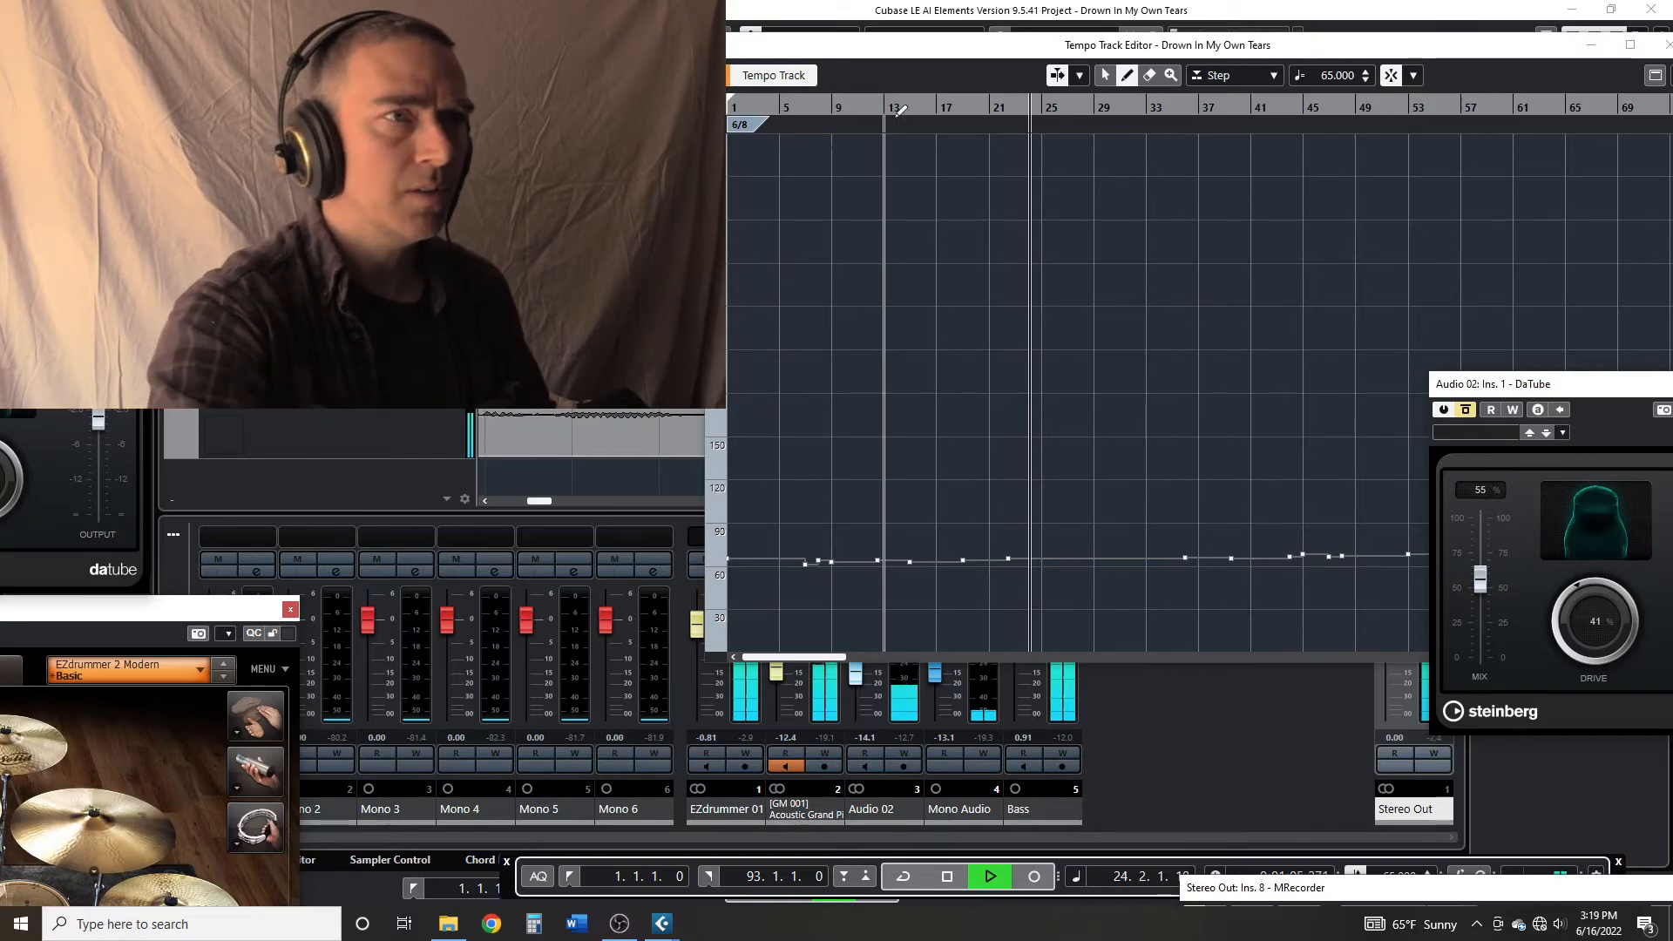
# Replay the song from several positions between bars 4 and 10 to compare the tempo changes at the early tempo points
pyautogui.click(764, 106)
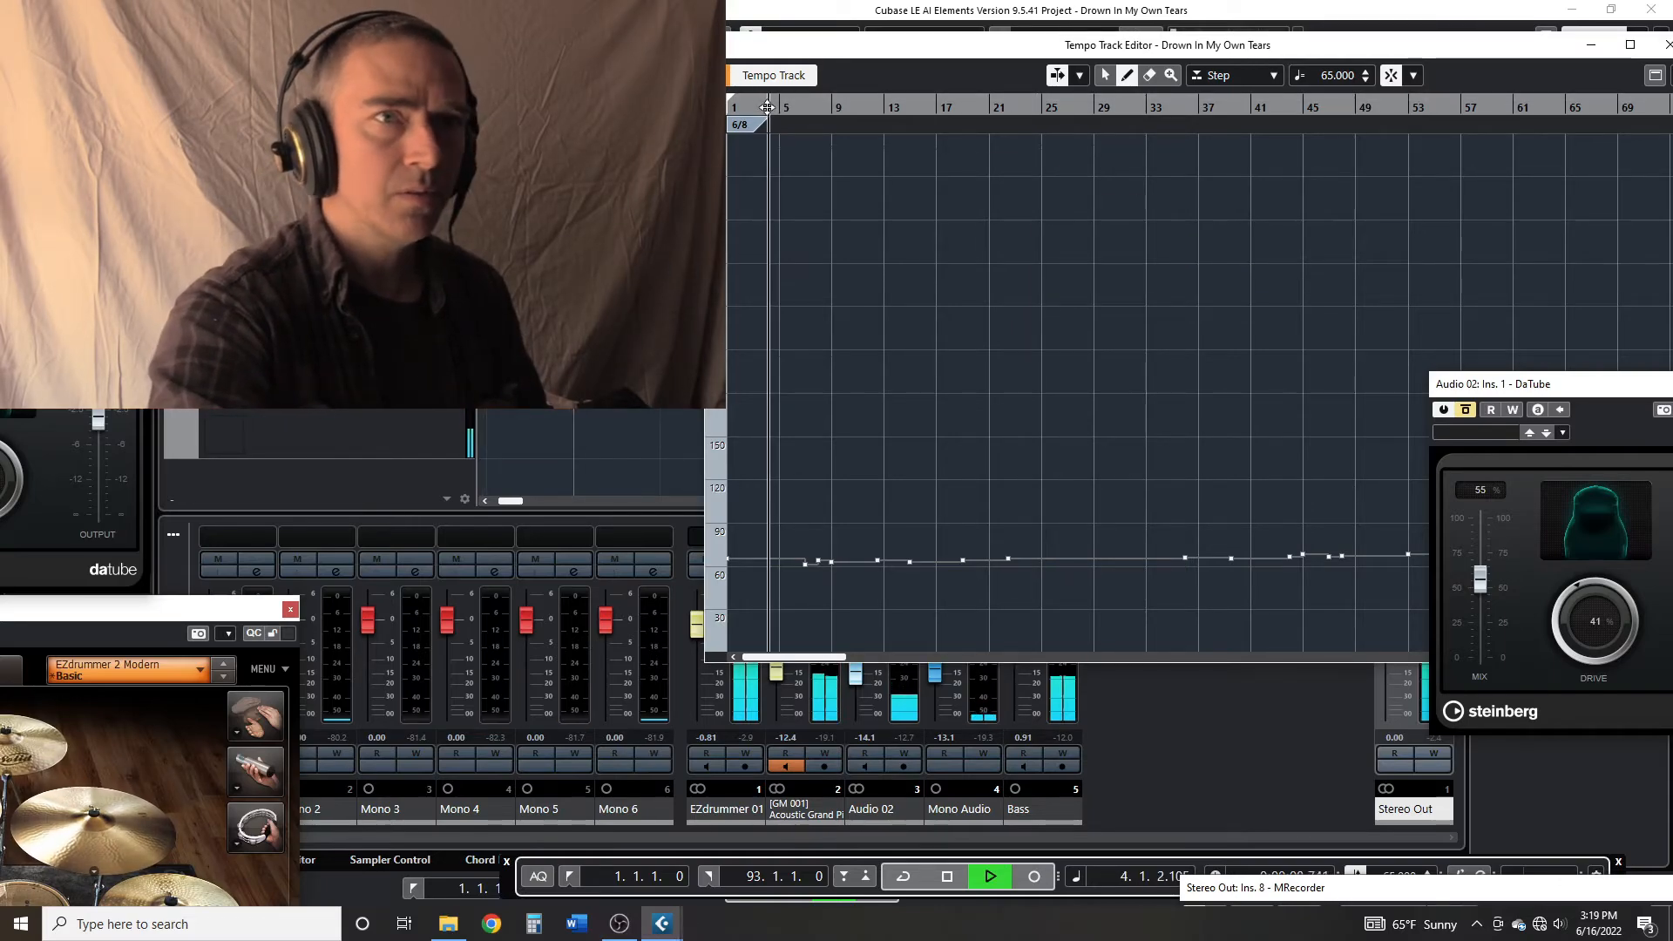
pyautogui.click(843, 107)
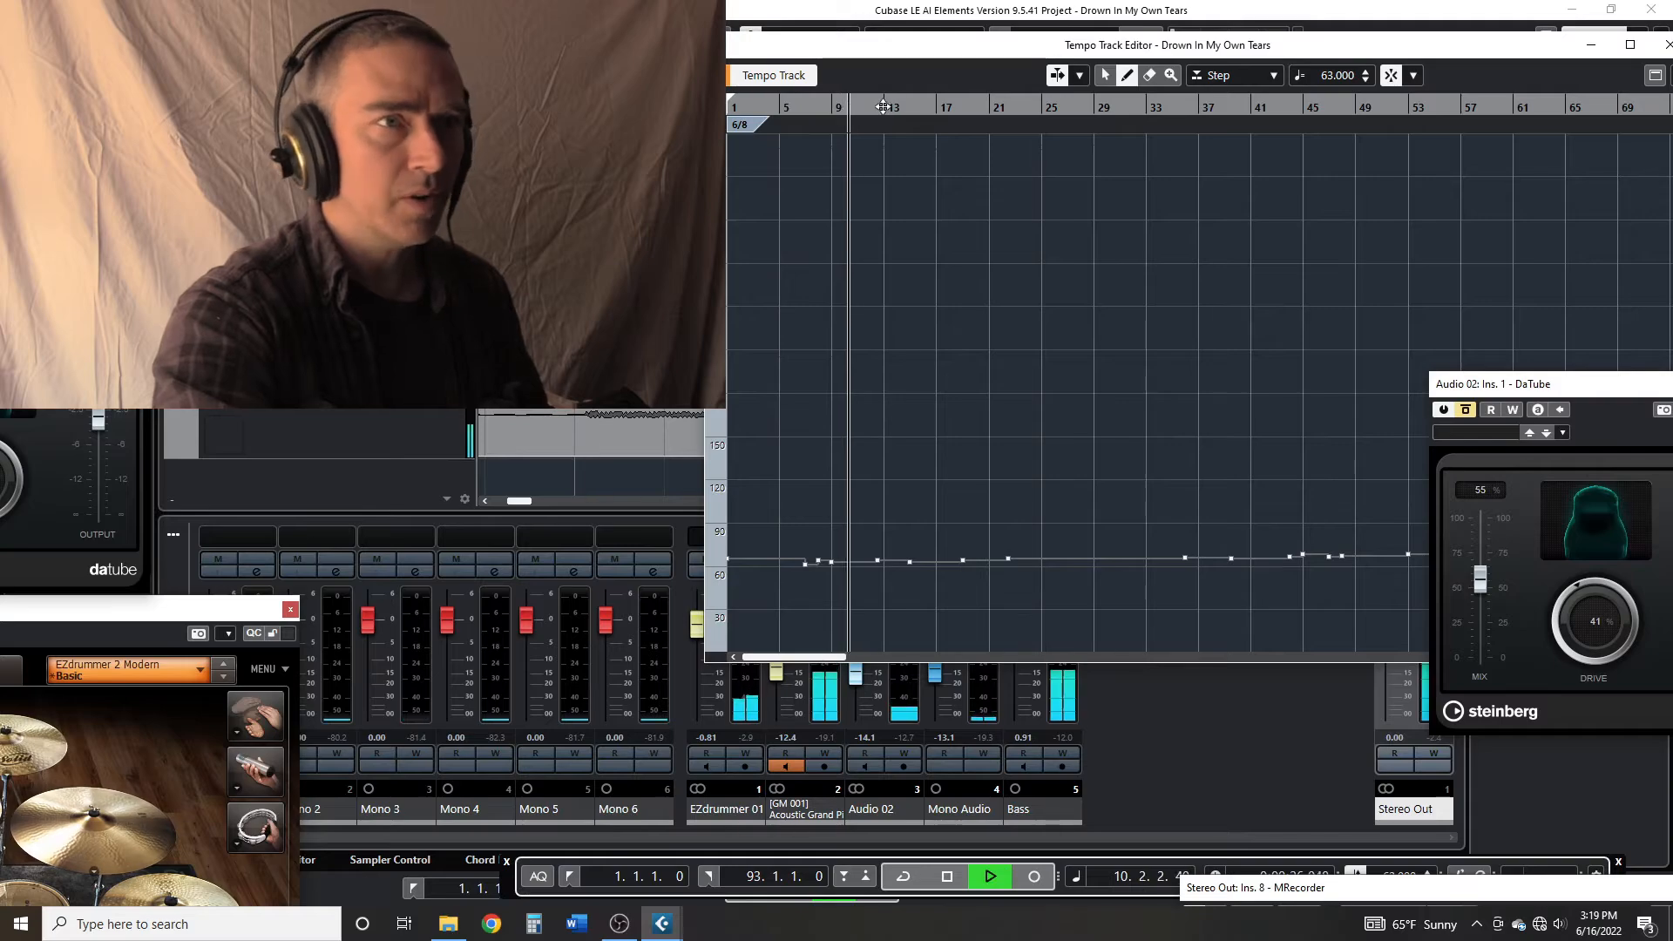
pyautogui.click(818, 106)
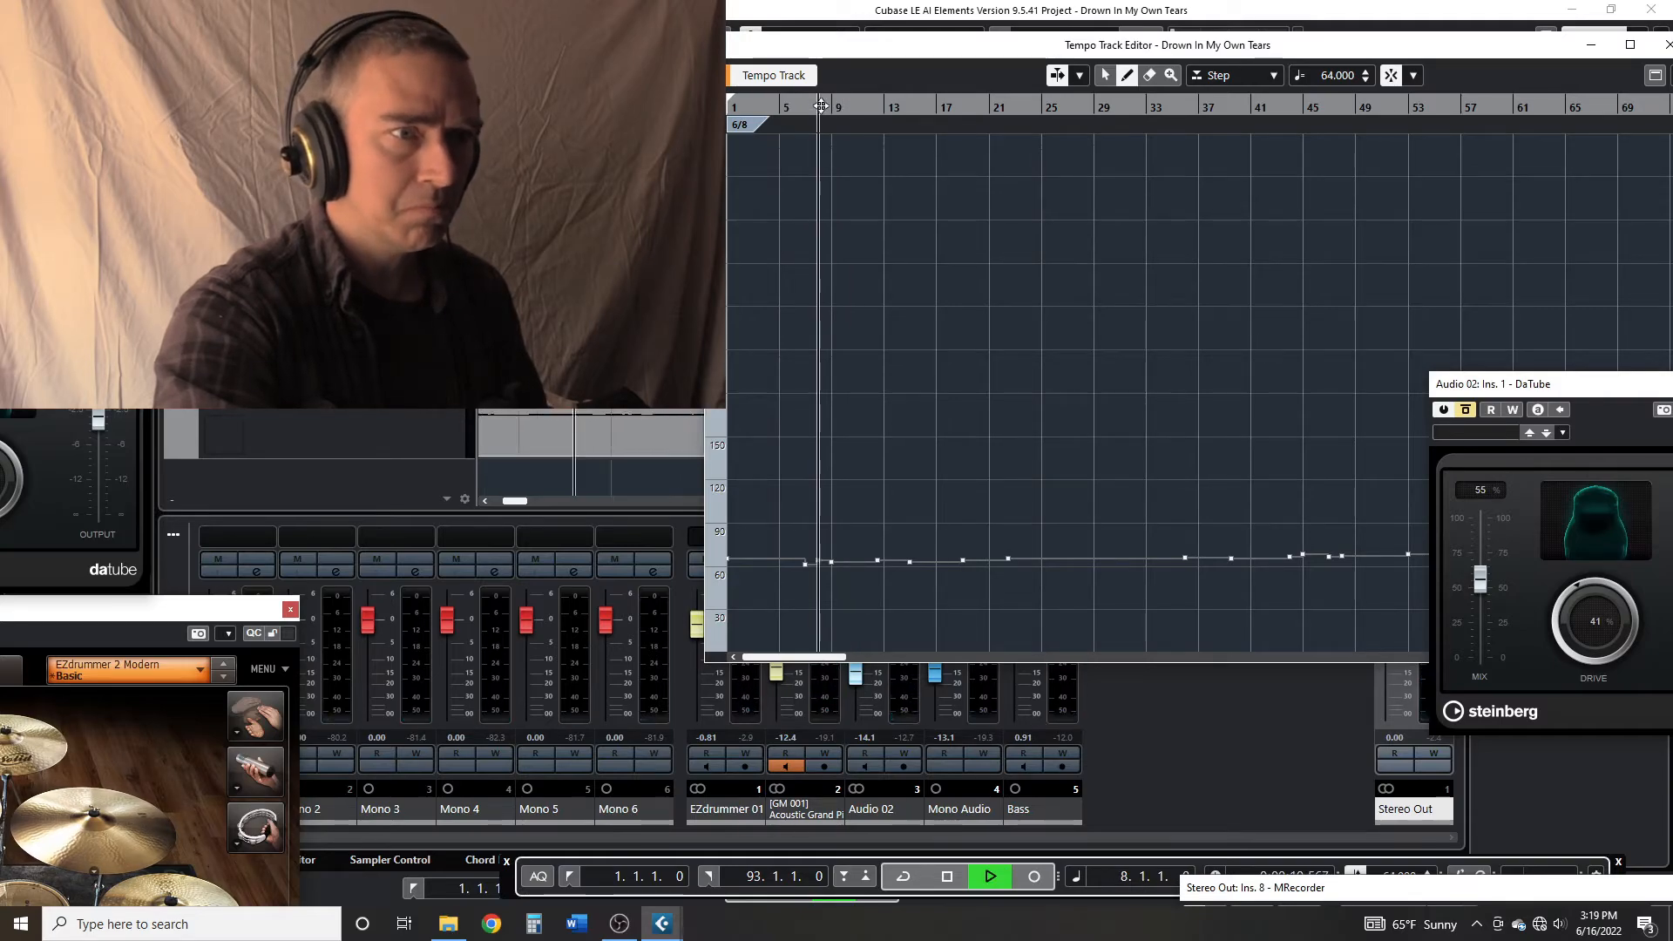
pyautogui.click(816, 106)
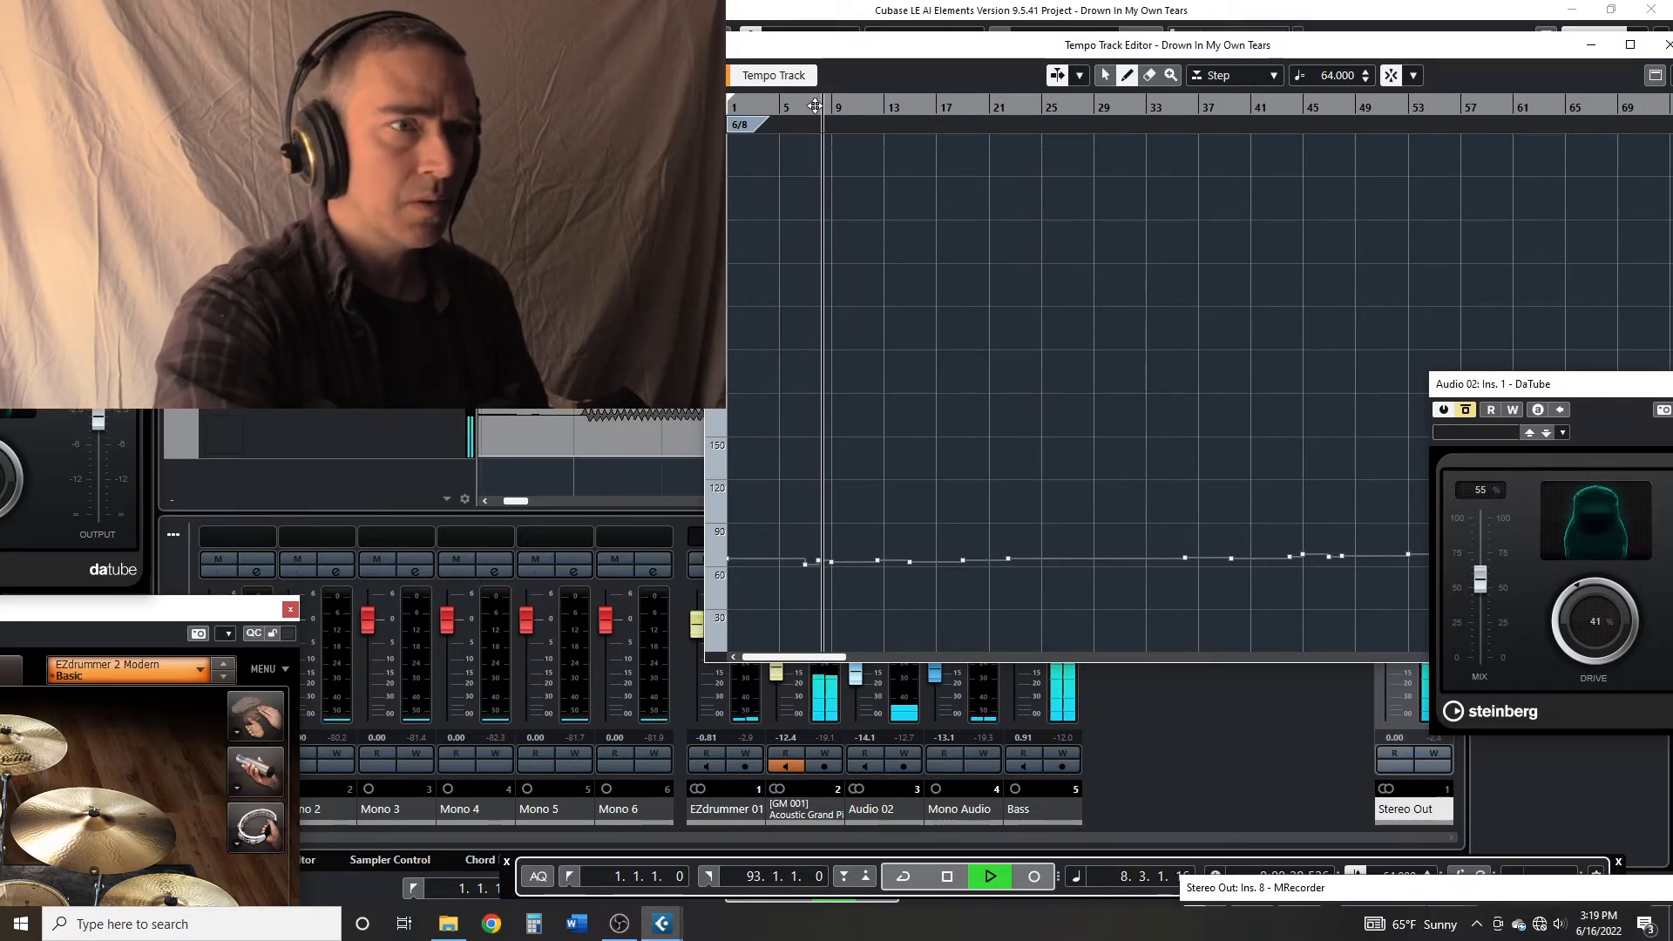
pyautogui.click(803, 105)
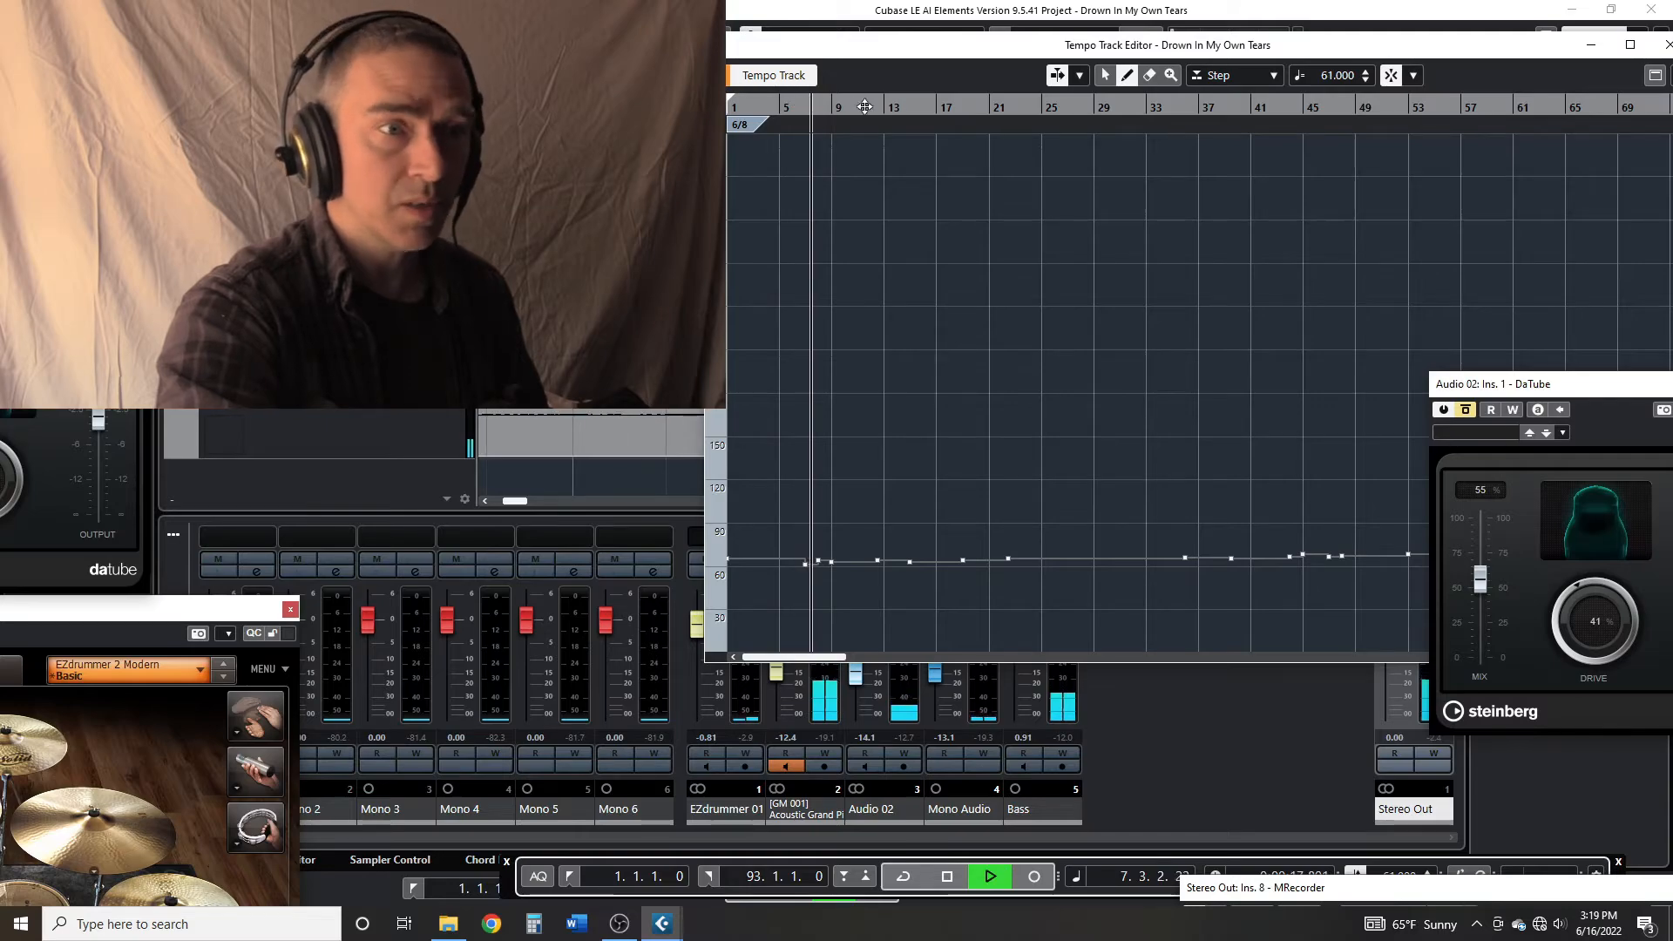
# Play the song from about bars 24, 42 and 55 to hear how the parts follow the tempo points
pyautogui.click(1028, 106)
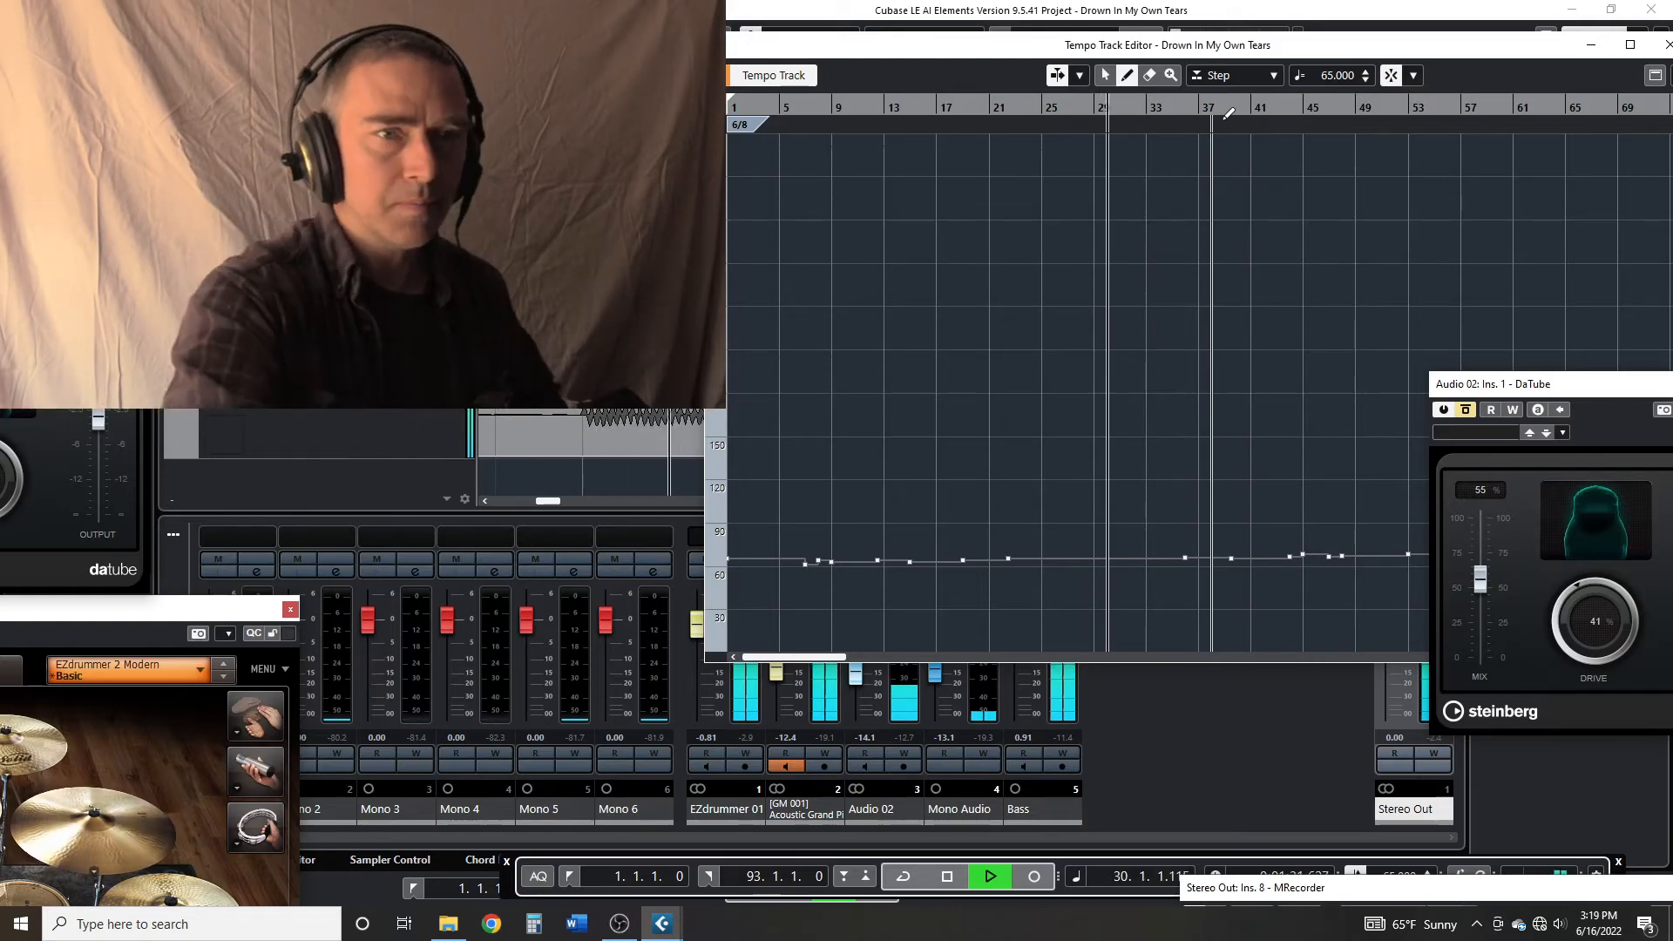
pyautogui.press('space')
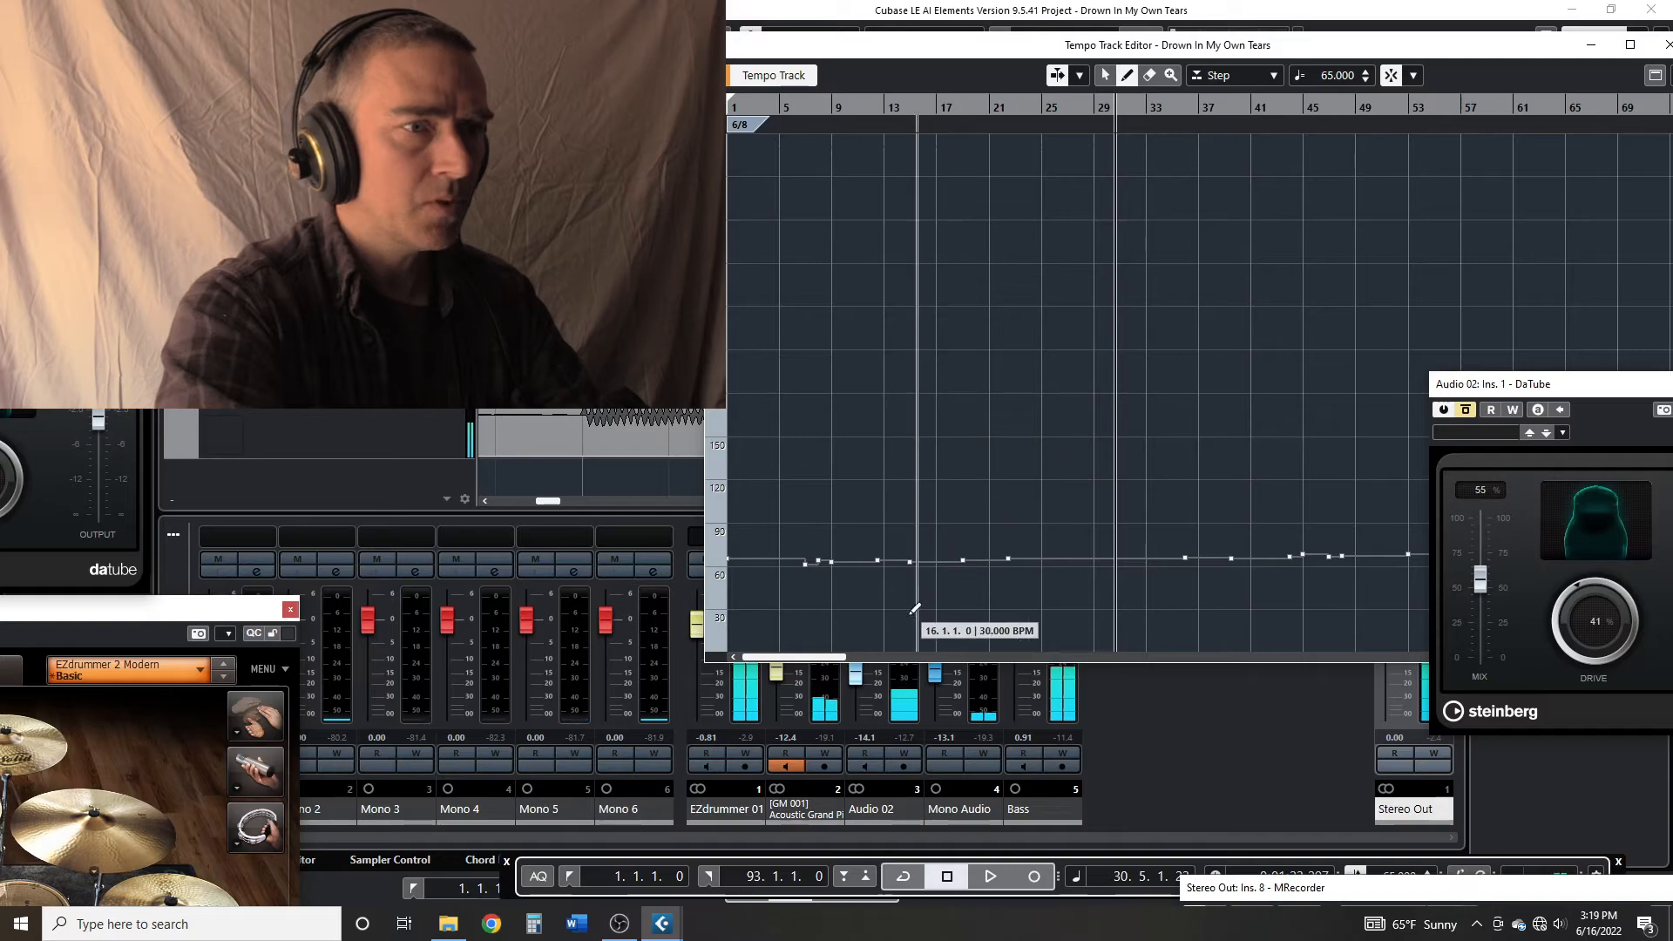
pyautogui.moveTo(817, 662); pyautogui.dragTo(870, 662)
pyautogui.click(796, 107)
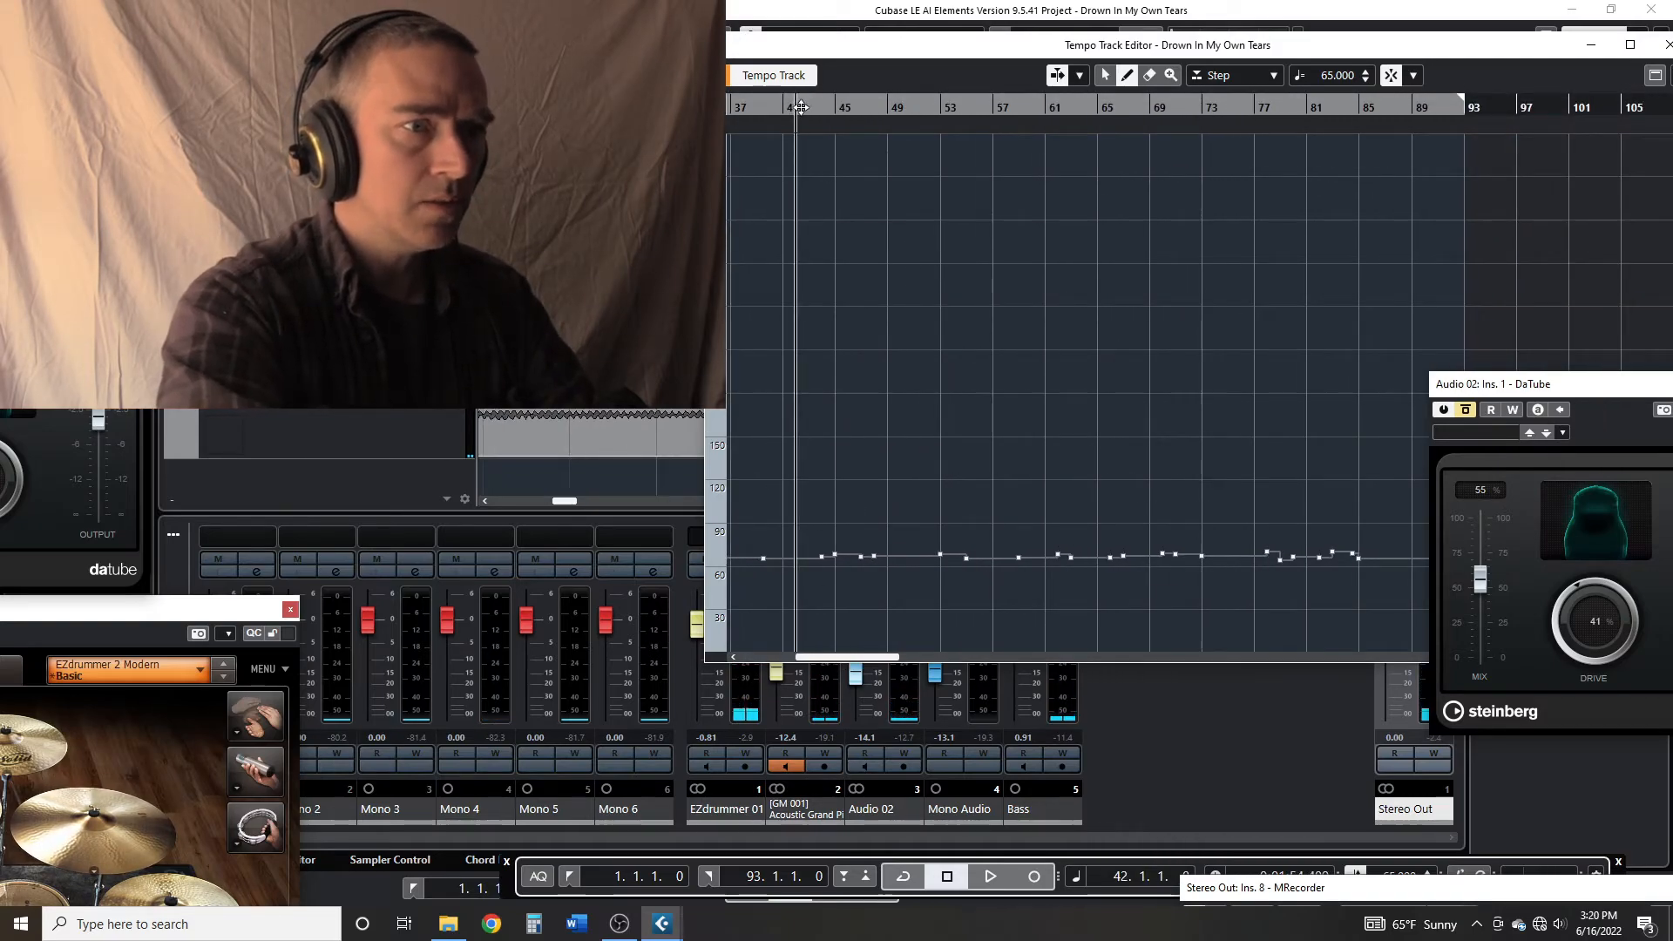
pyautogui.press('space')
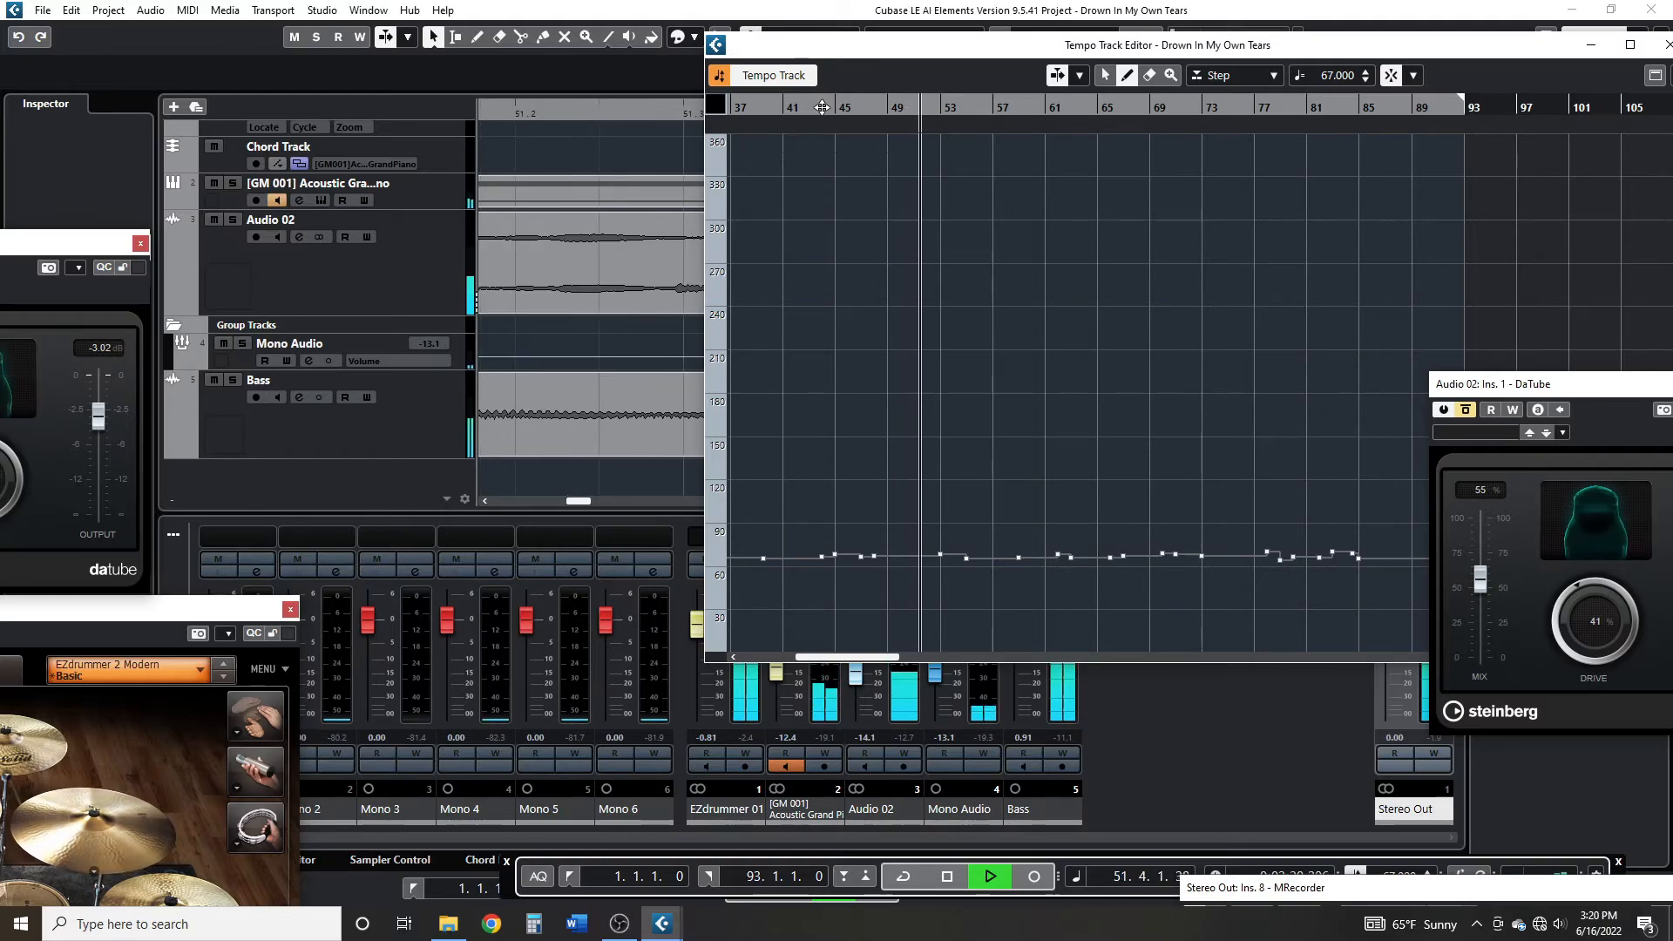
pyautogui.click(972, 107)
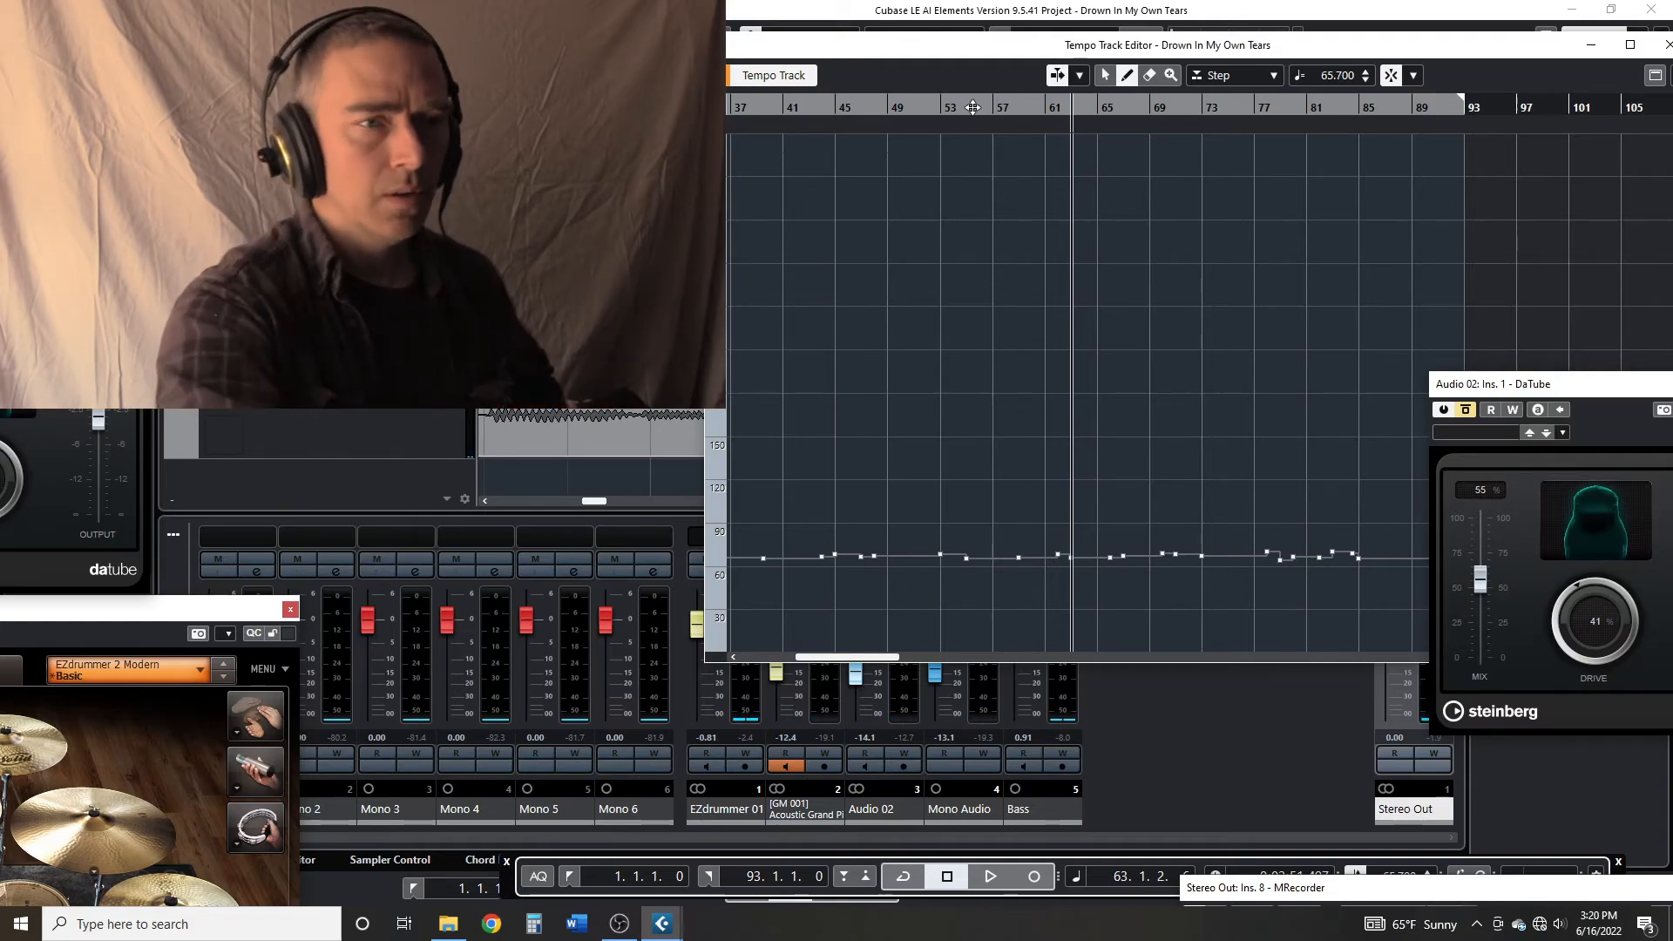
# Move the Tempo Track Editor aside to expose the song's end and replay the tempo changes from bar 77
pyautogui.moveTo(1244, 60); pyautogui.dragTo(830, 59)
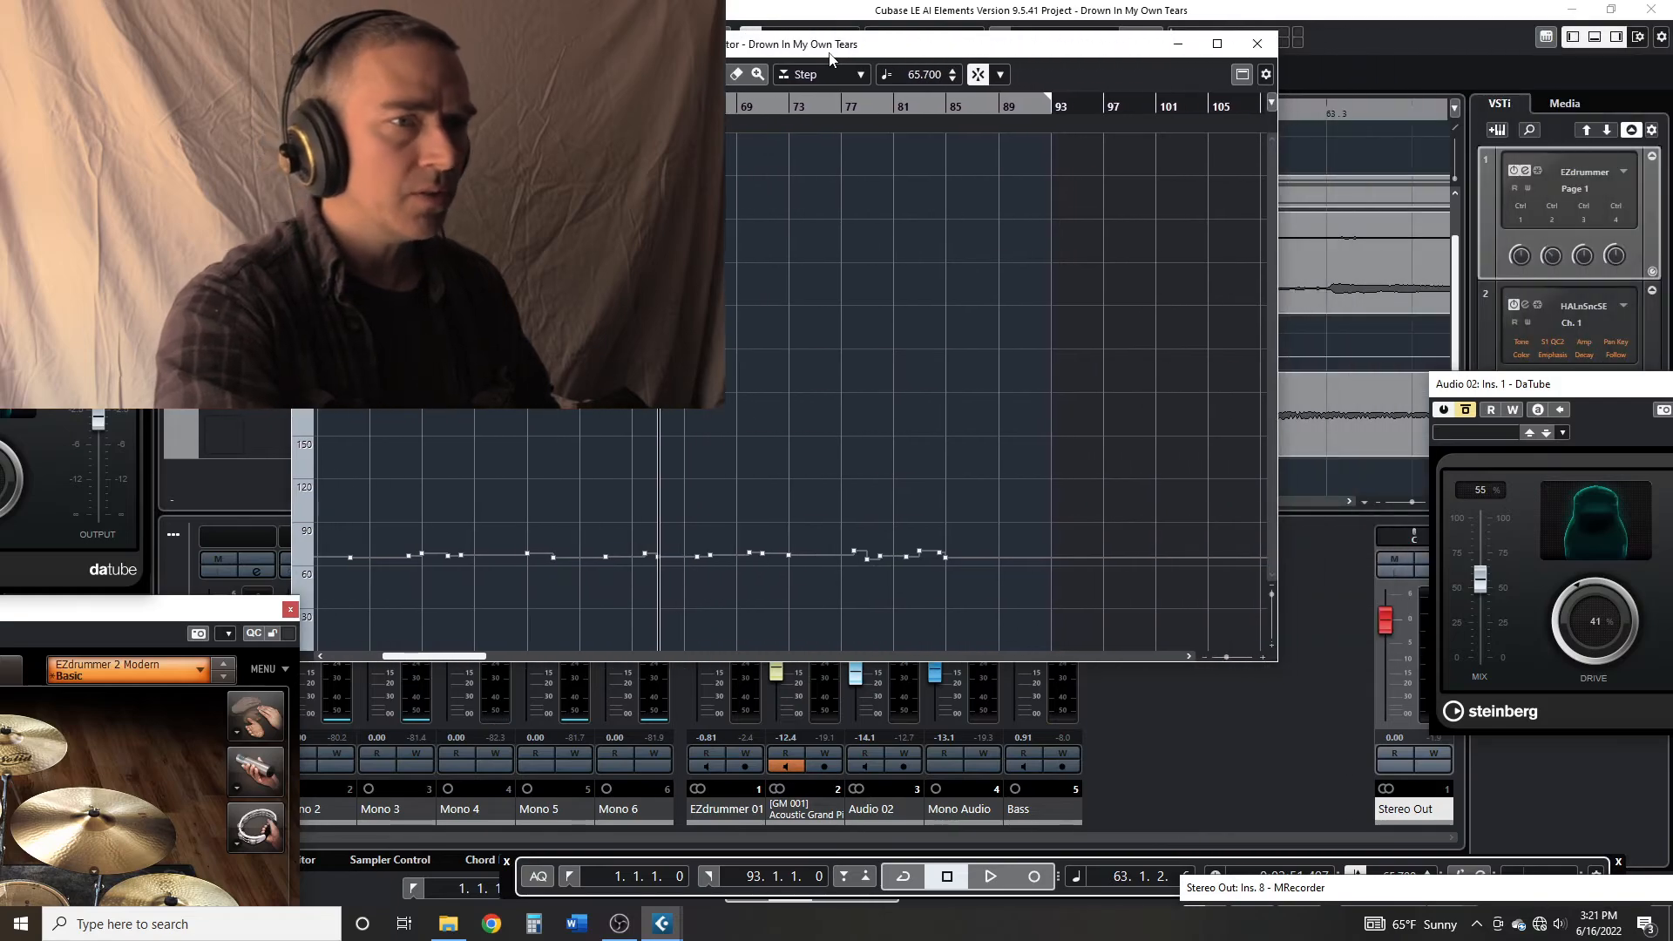
pyautogui.click(857, 110)
pyautogui.click(846, 108)
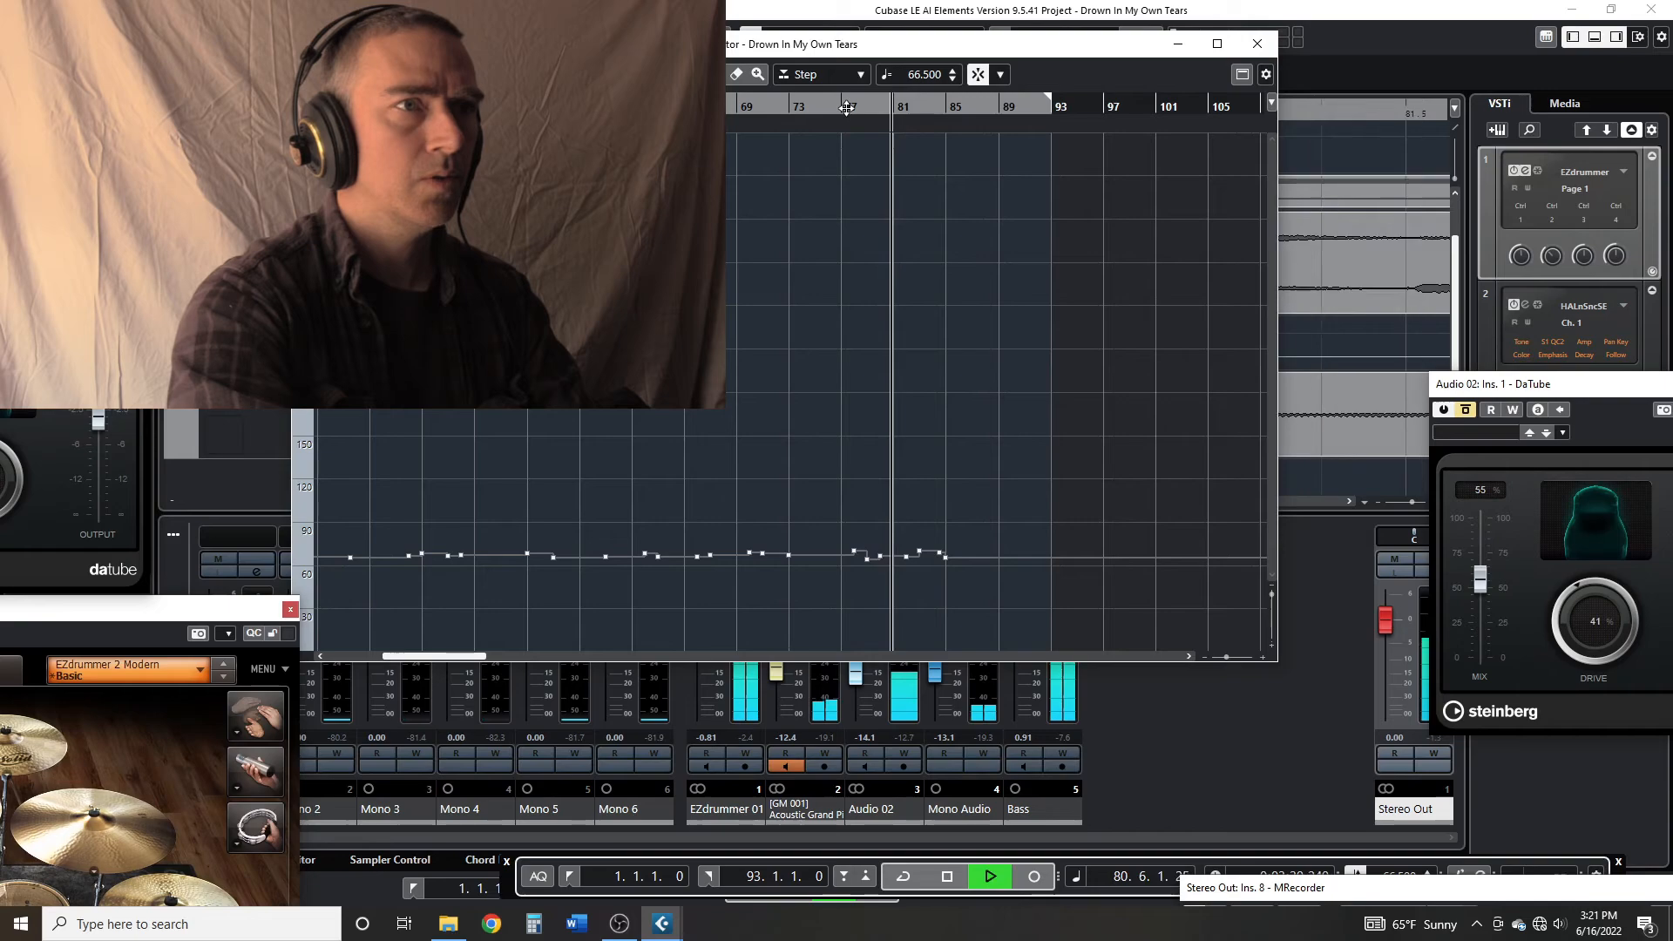
pyautogui.click(846, 107)
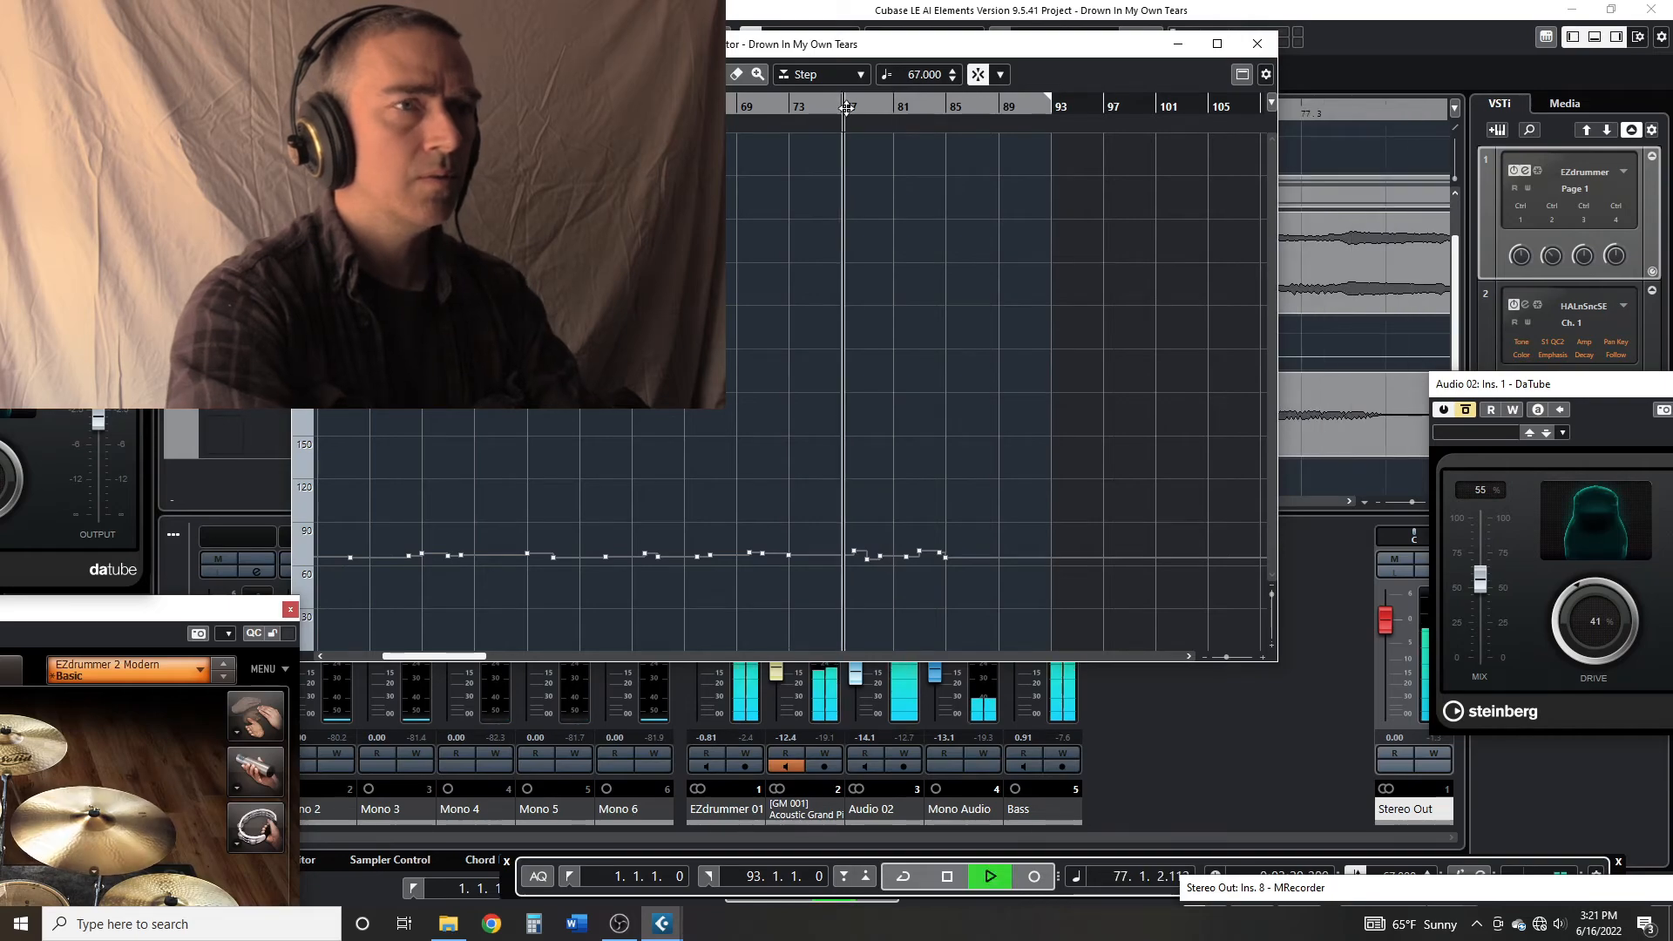
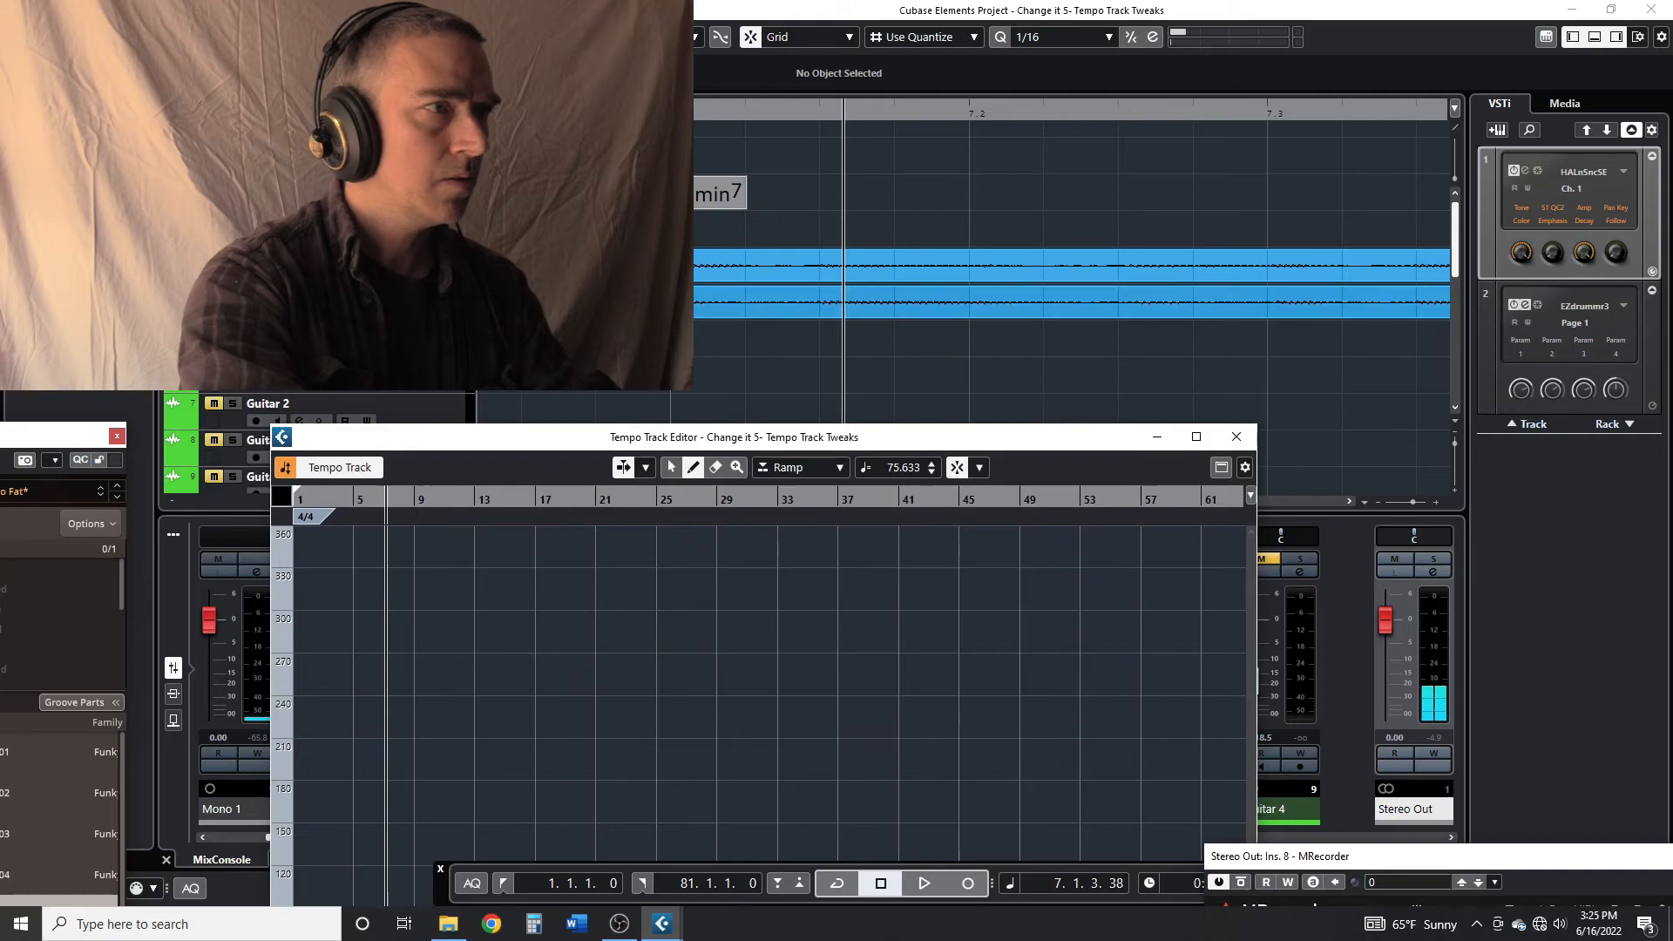
# In the Change it 5 project, start playback with the Tempo Track Editor hidden, and bring it back higher up to expose its tempo curve
pyautogui.hotkey('ctrl', 't')
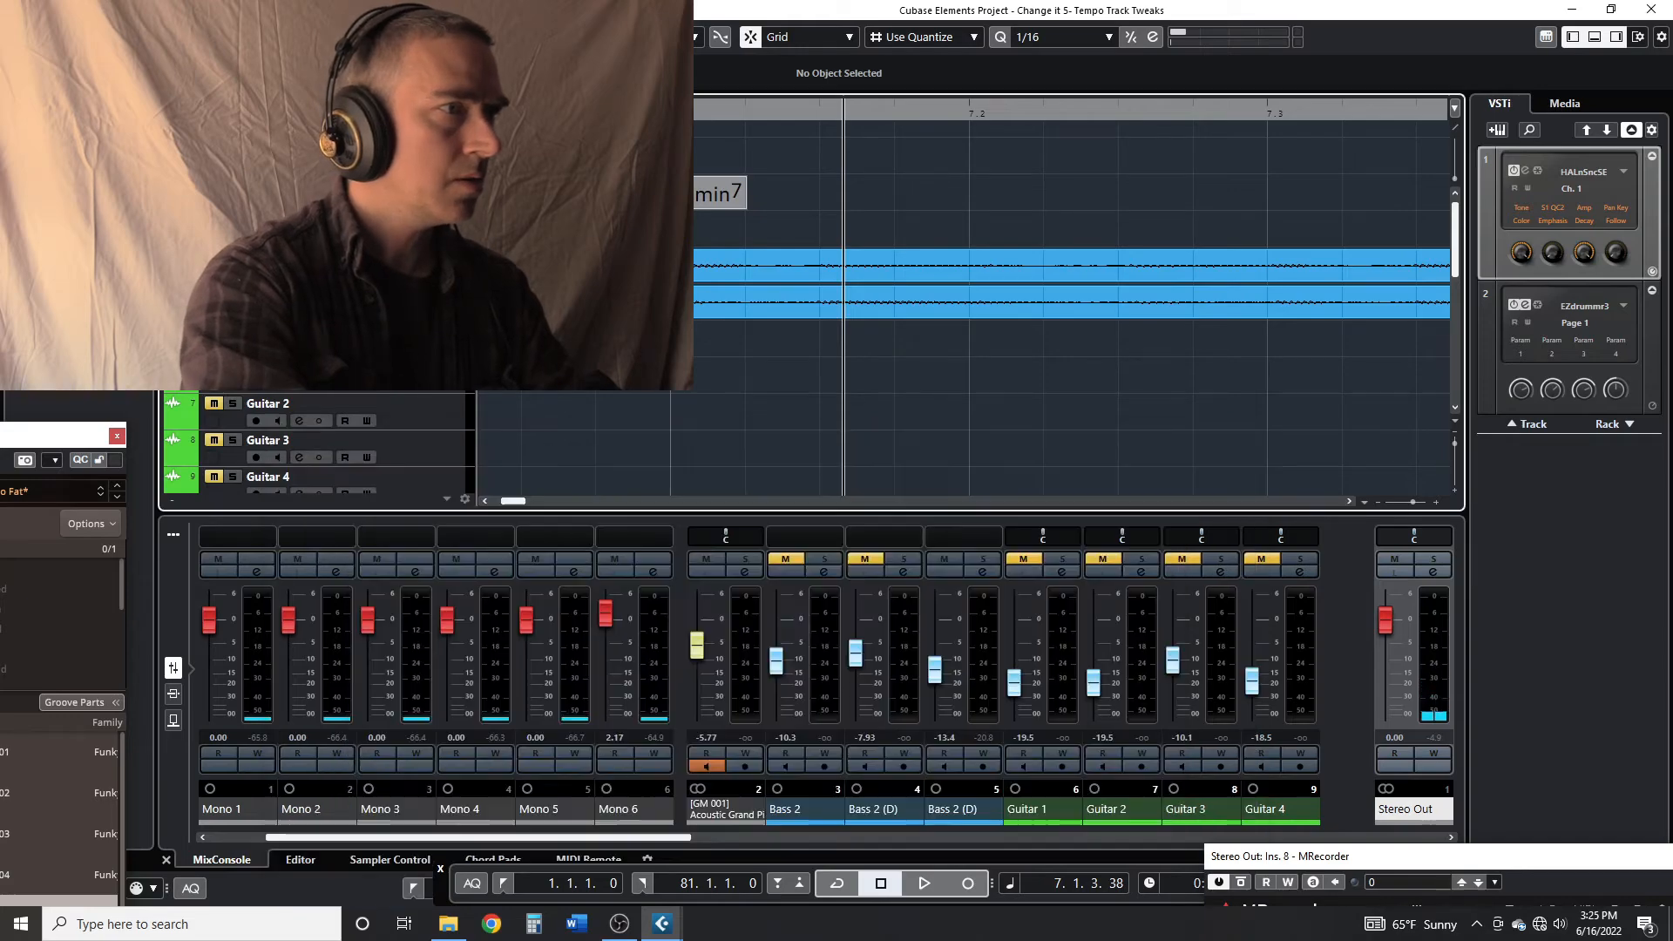
pyautogui.press('space')
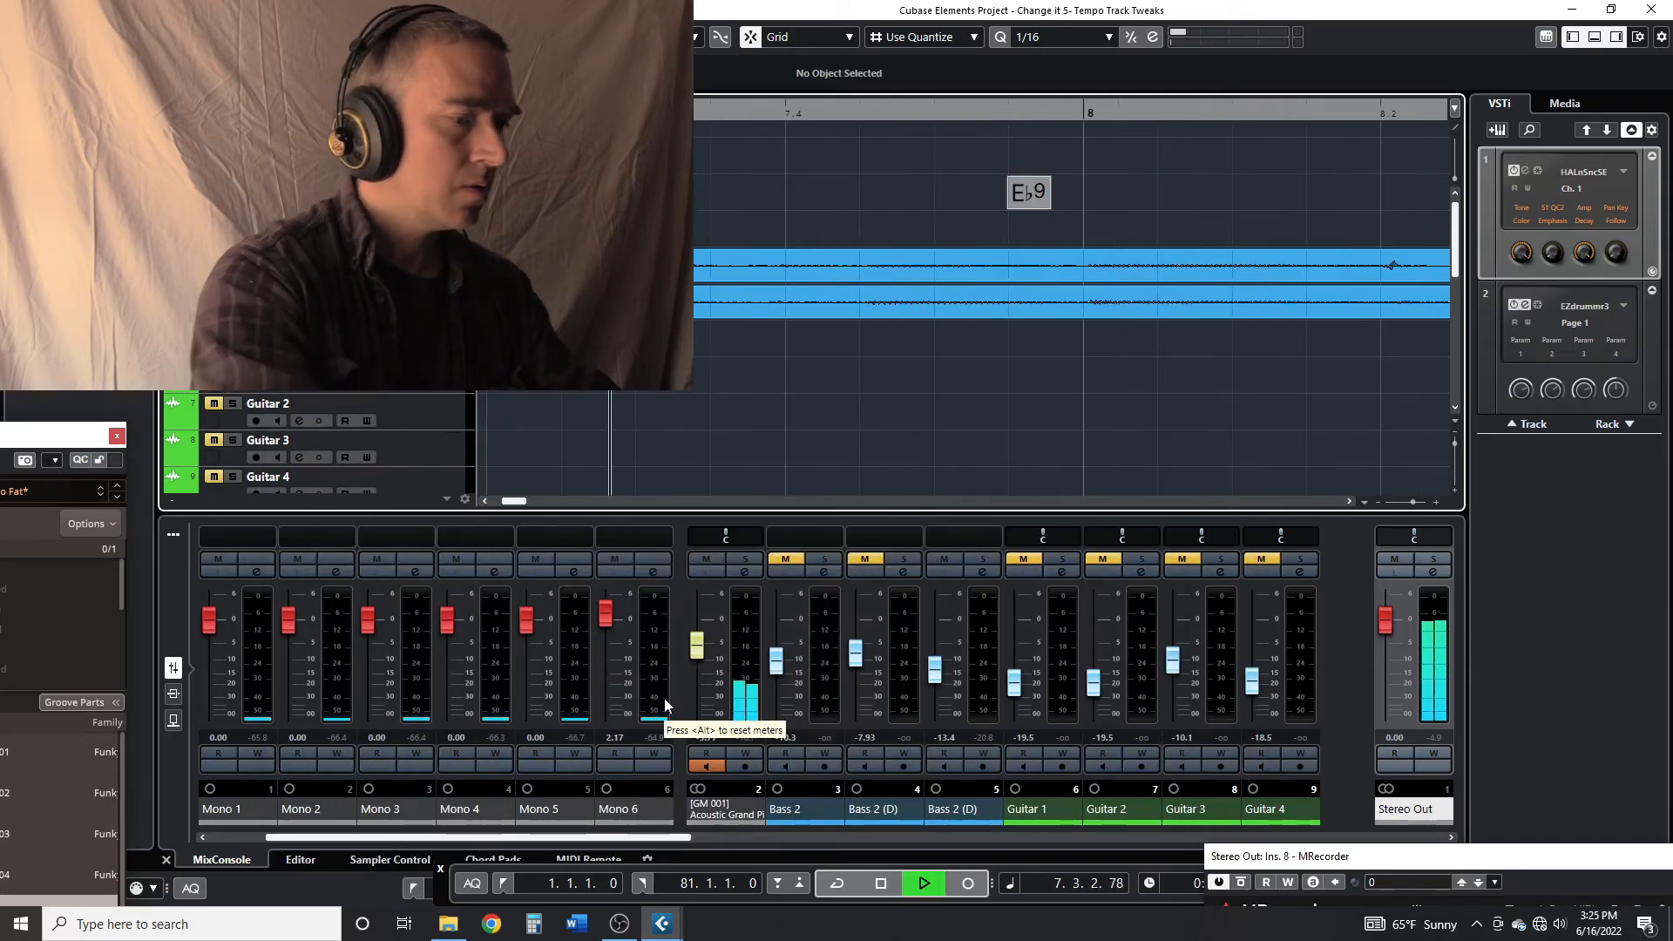
pyautogui.hotkey('ctrl', 't')
pyautogui.moveTo(720, 441); pyautogui.dragTo(770, 157)
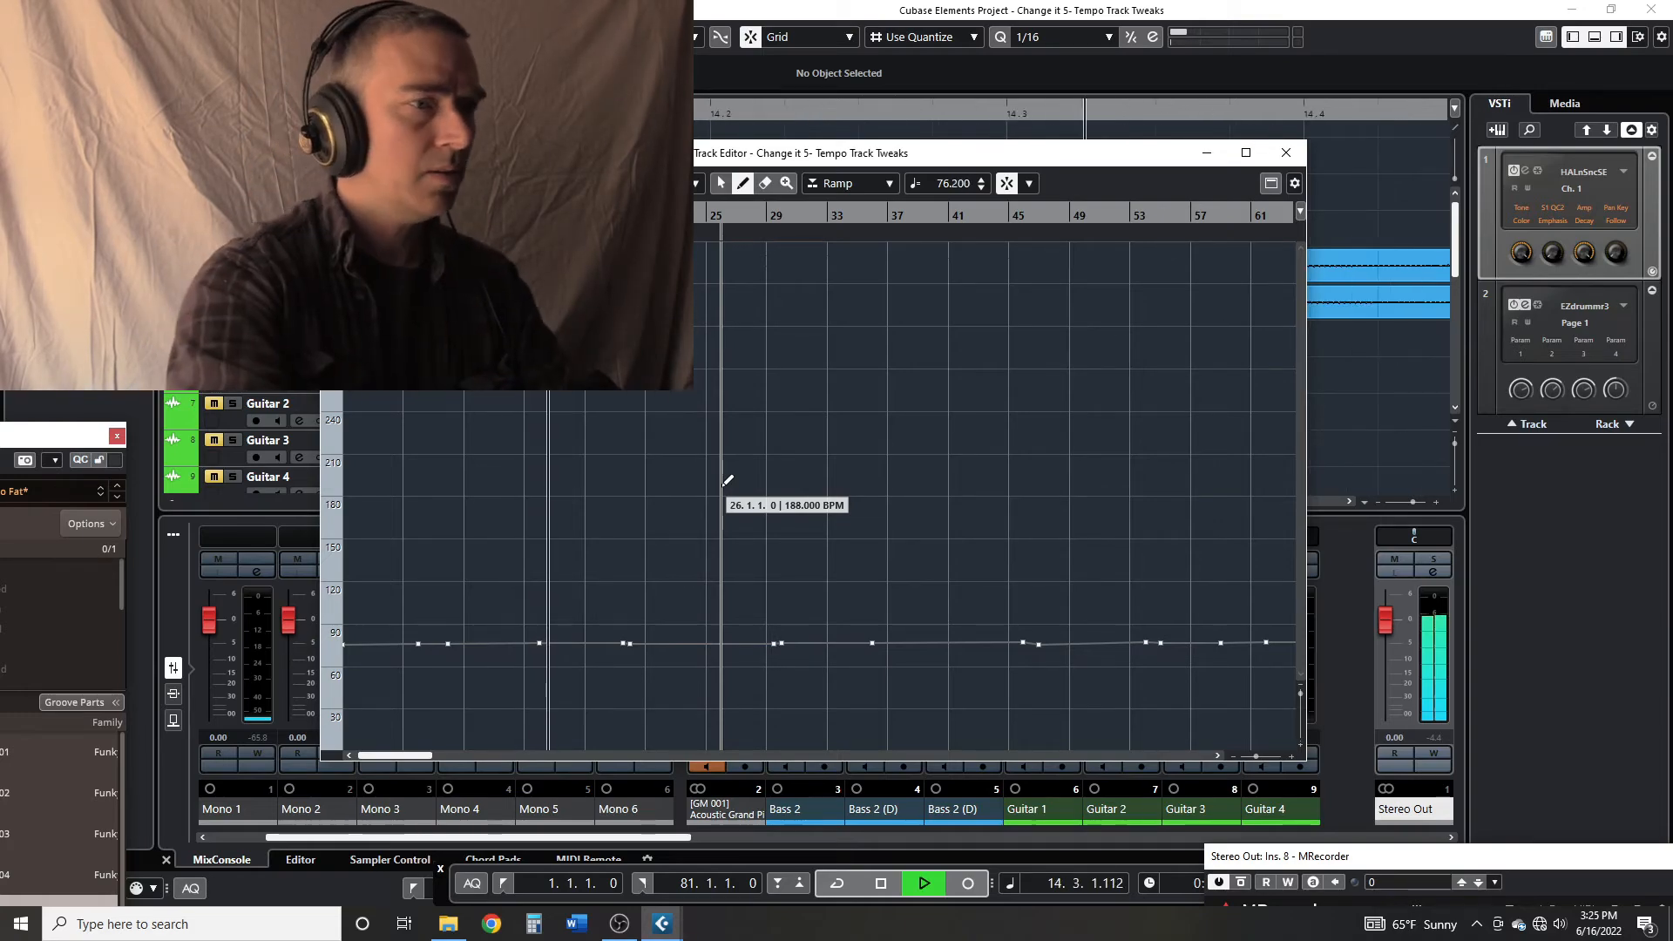
# Replay bars 12 to 13 and widen the Tempo Track Editor until the ruler extends beyond bar 73
pyautogui.press('space')
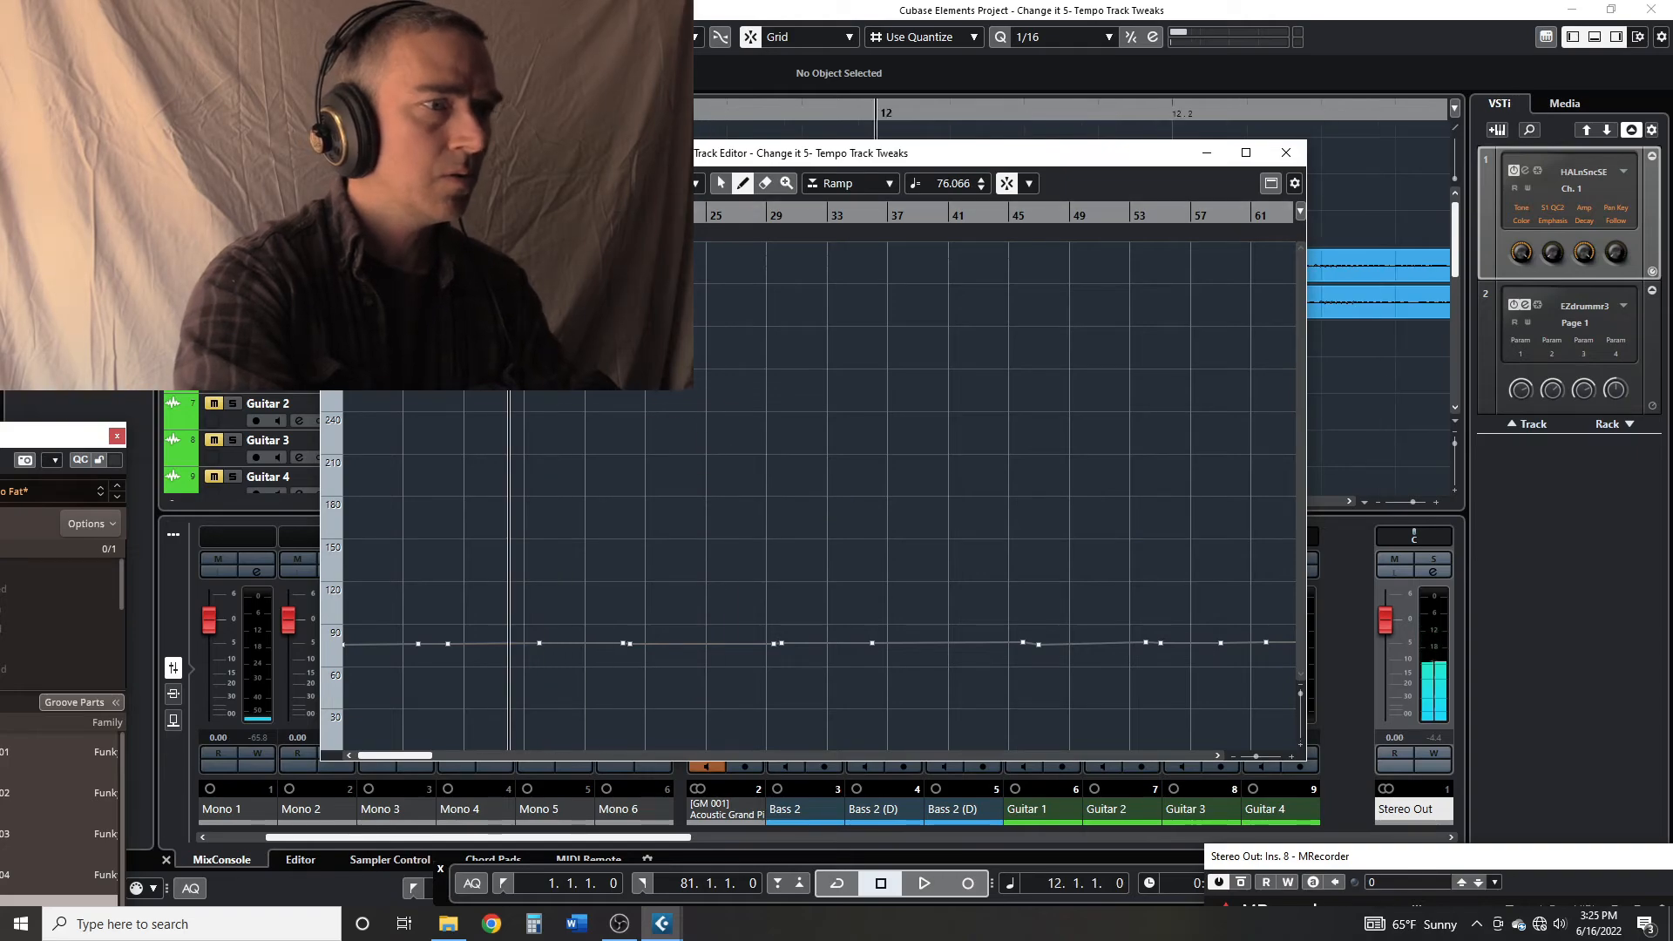
pyautogui.press('space')
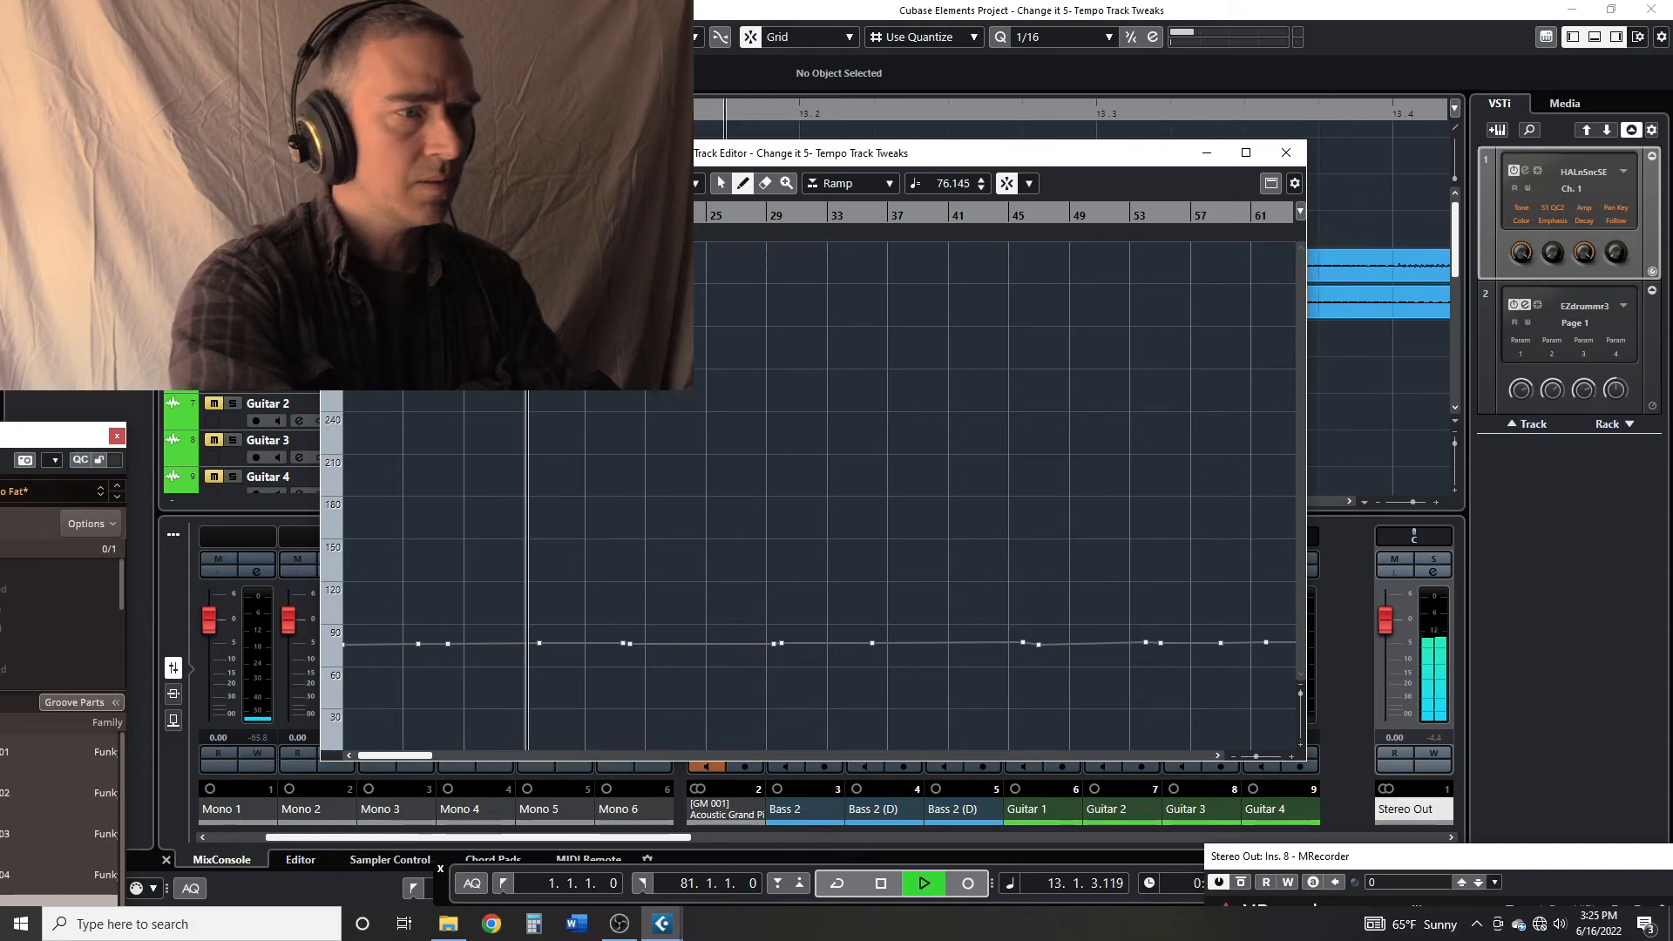
pyautogui.press('space')
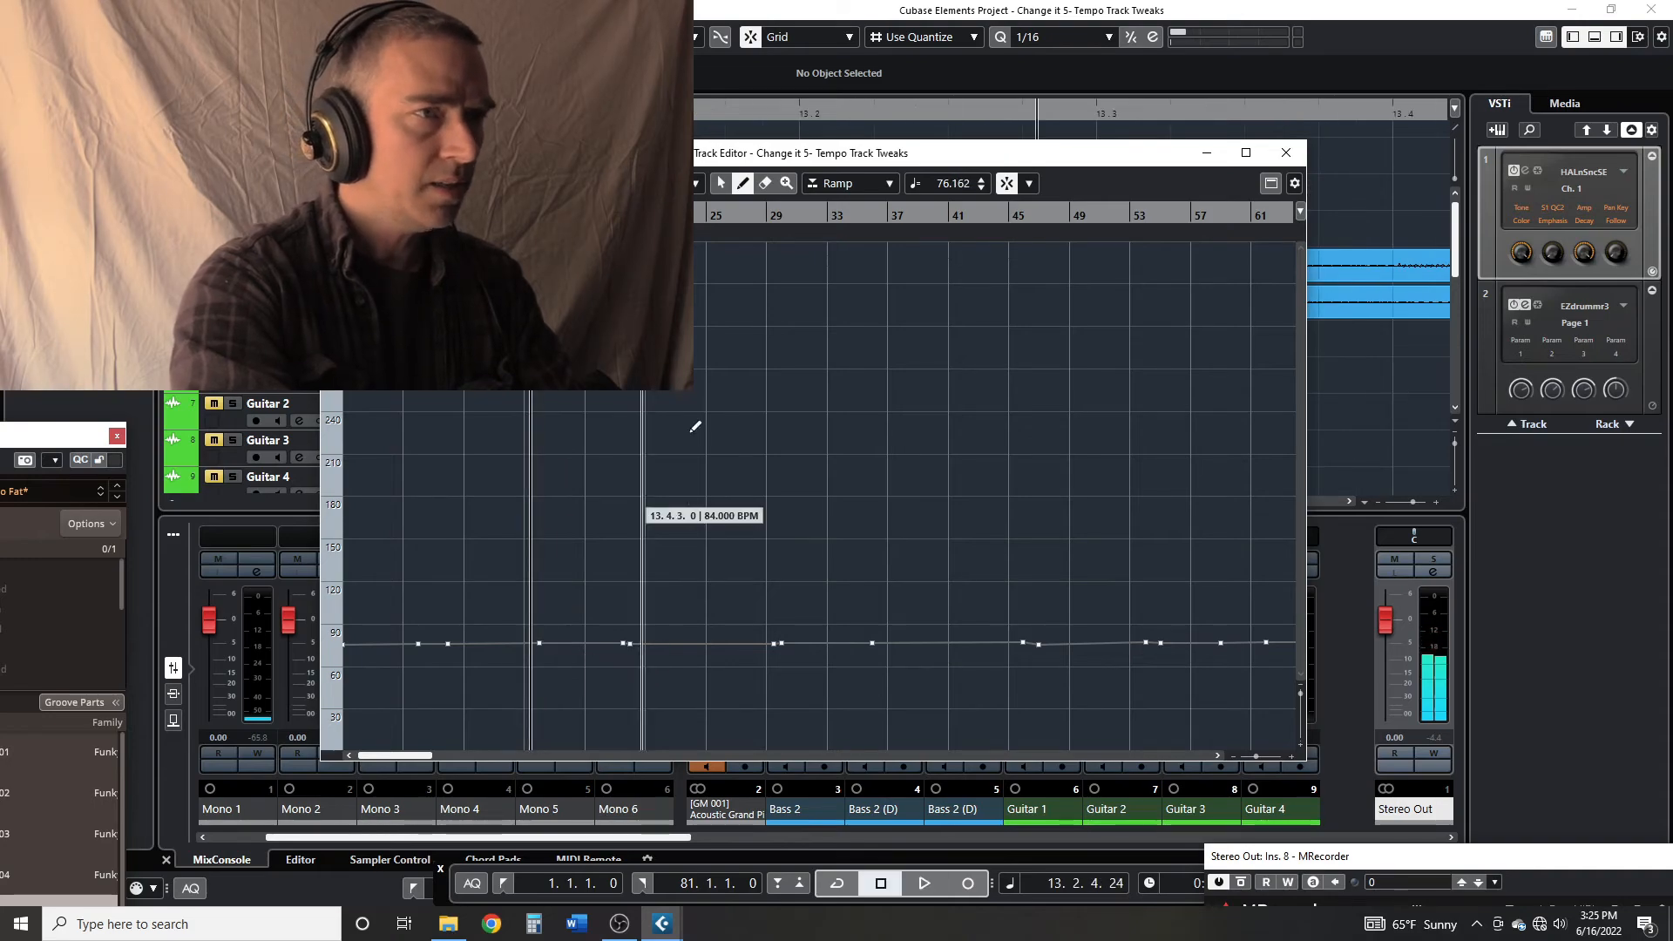
pyautogui.moveTo(1307, 760); pyautogui.dragTo(1506, 758)
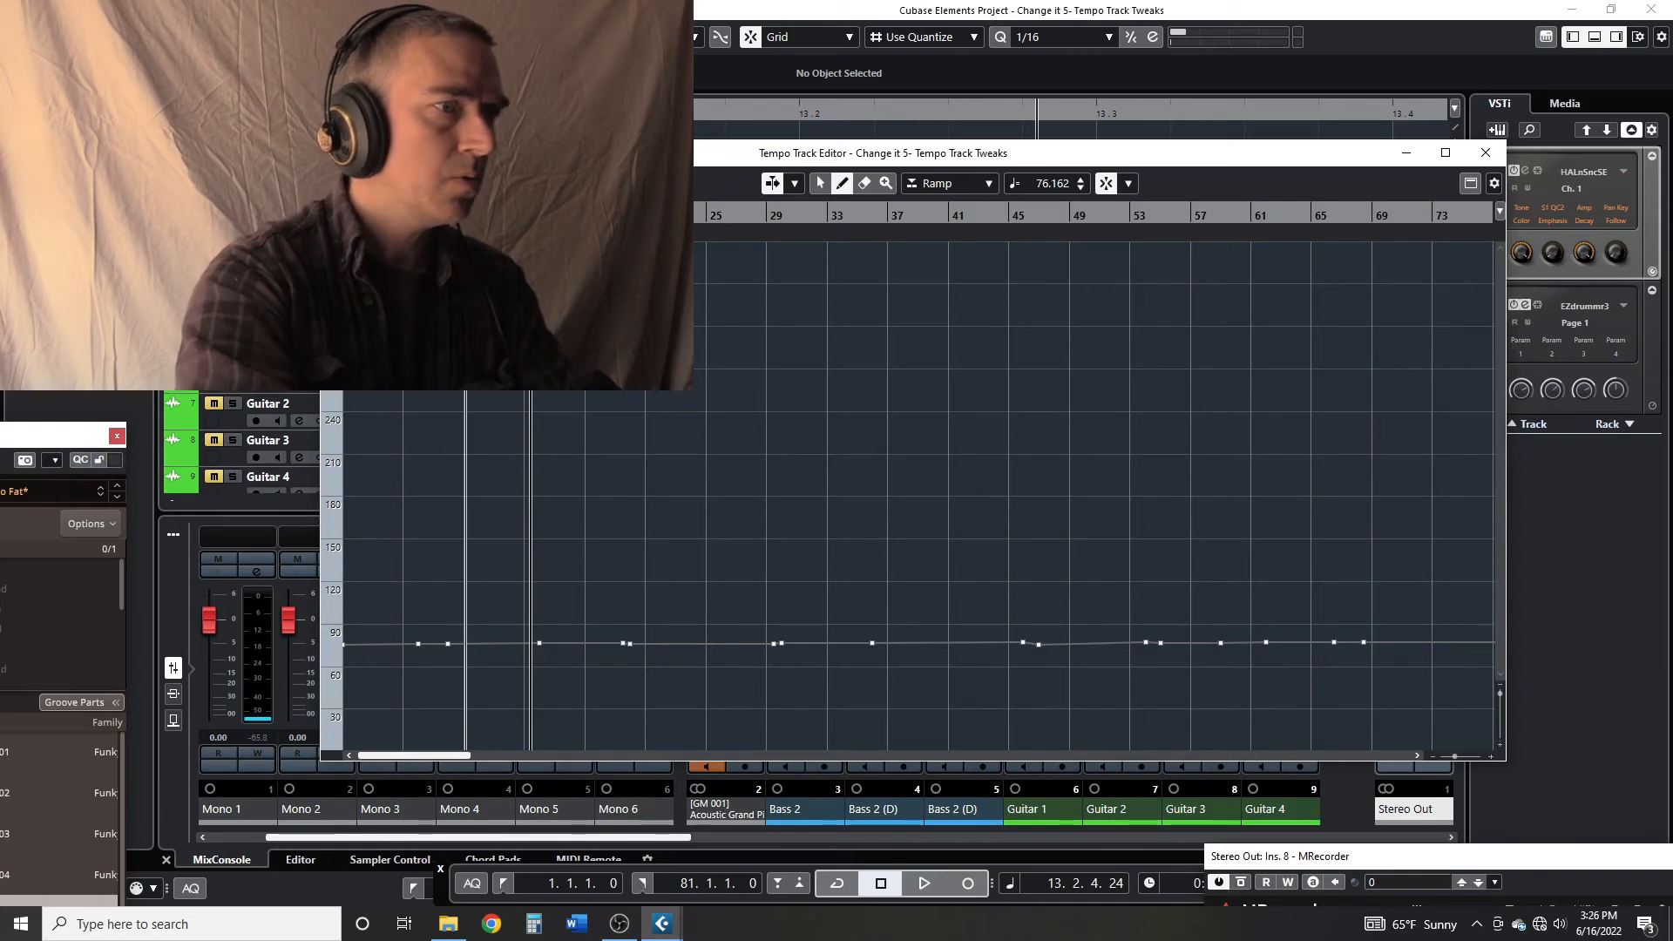
# Play on from bar 13 and replay the tempo drop around bars 19 and 20
pyautogui.press('space')
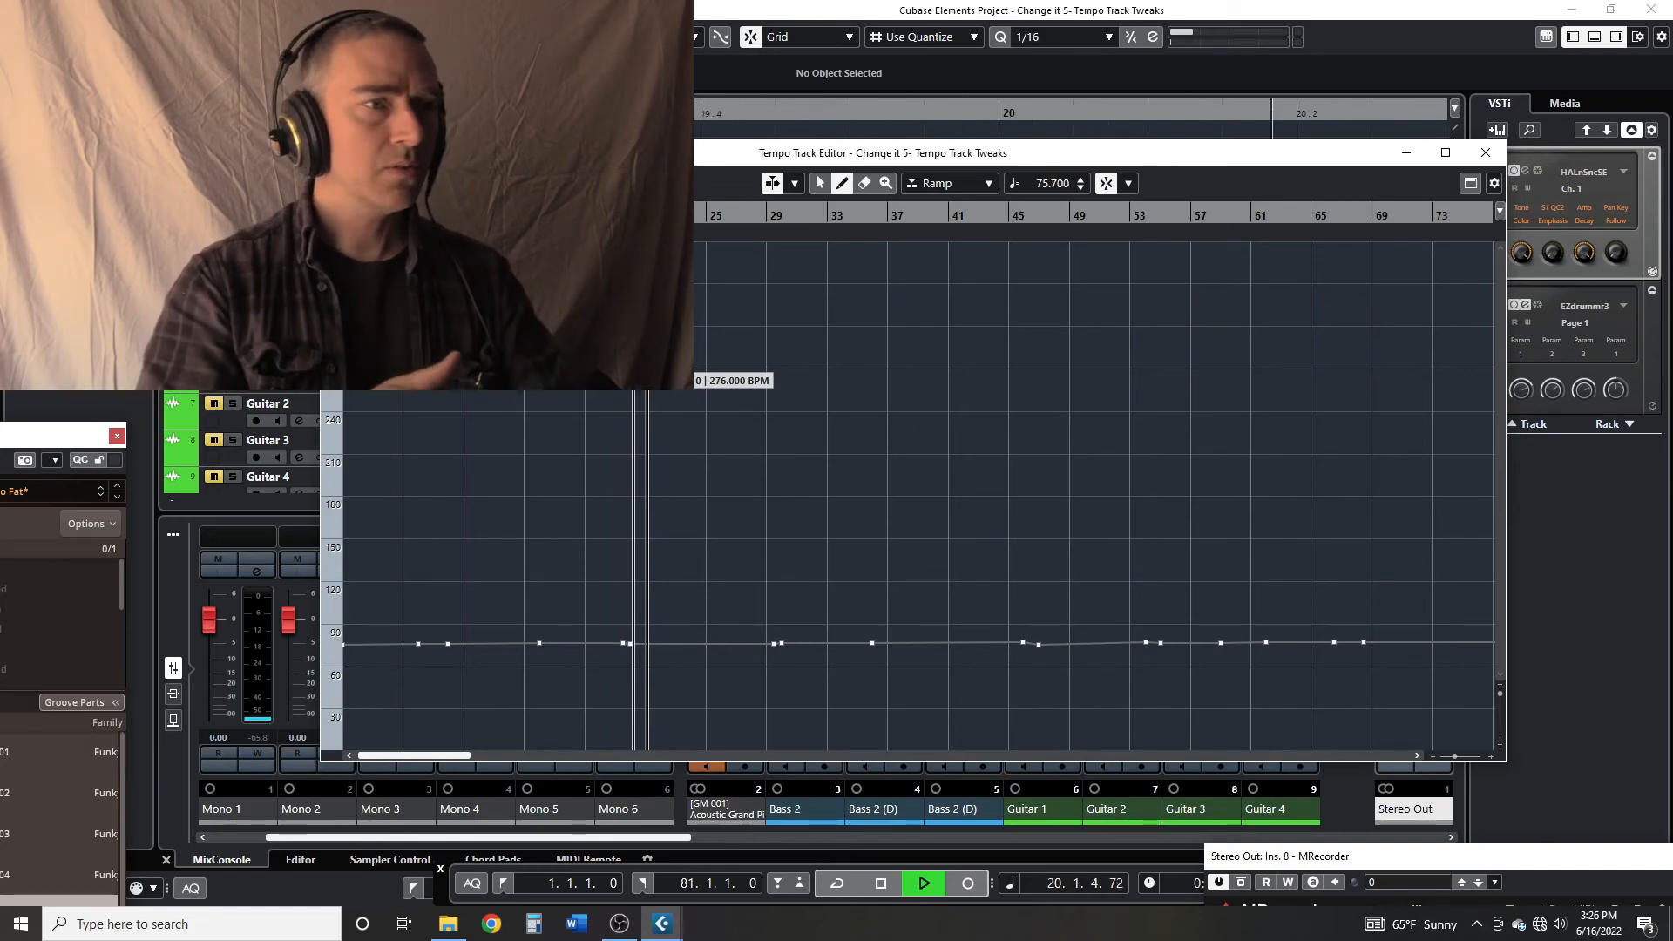
pyautogui.press('space')
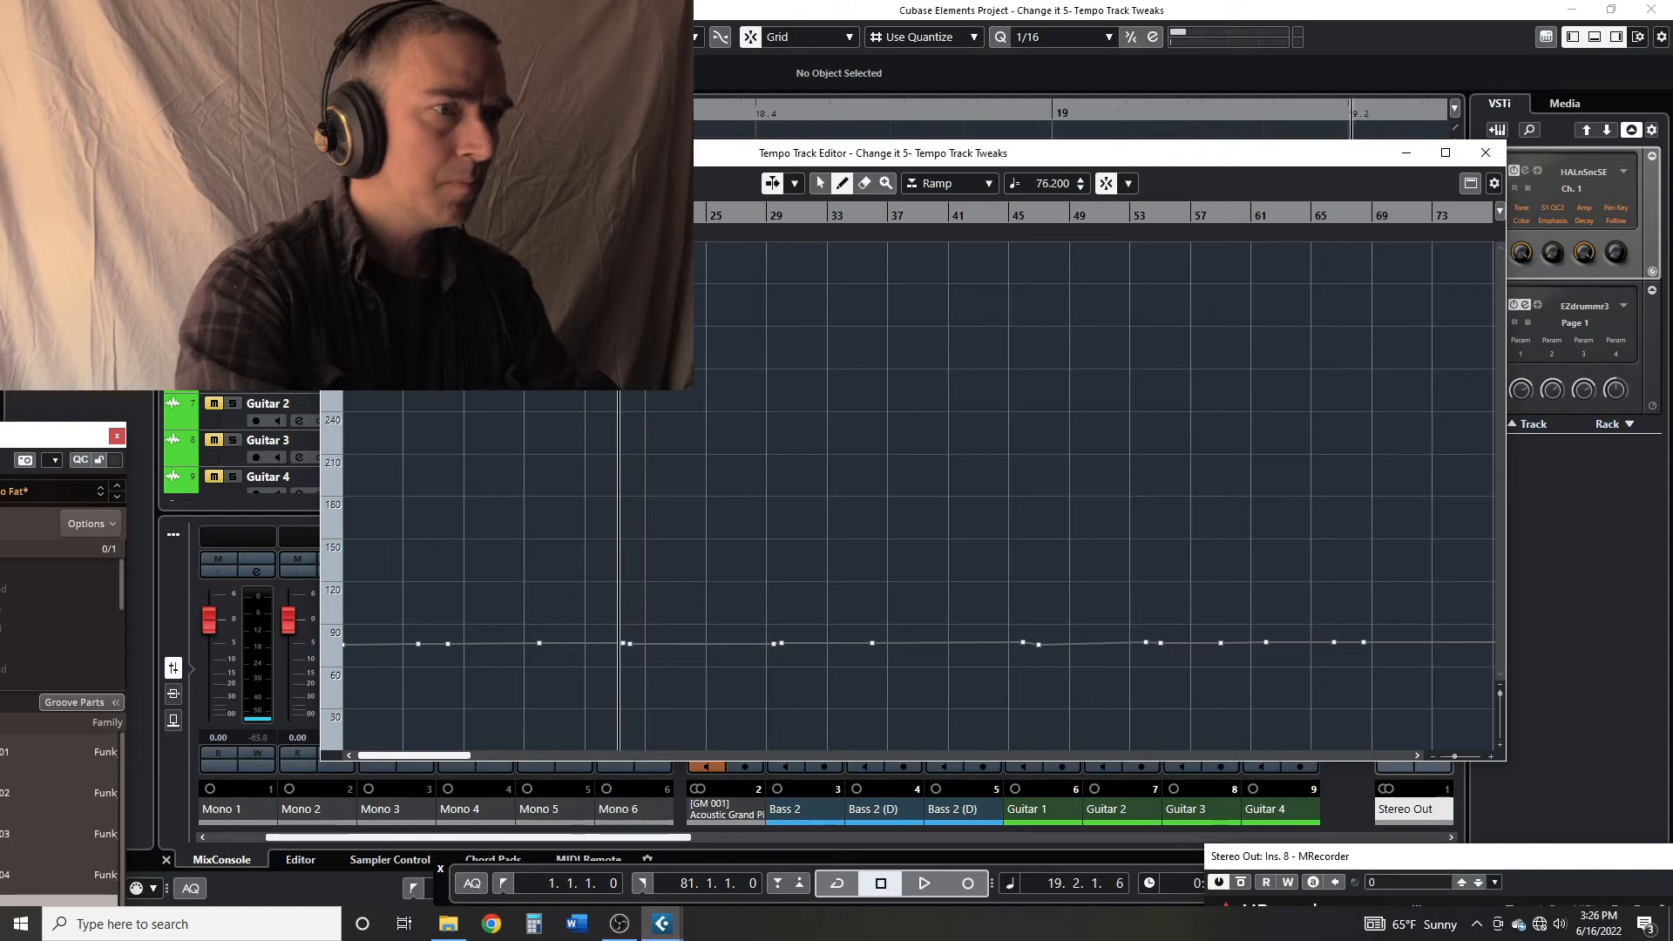
pyautogui.press('n')
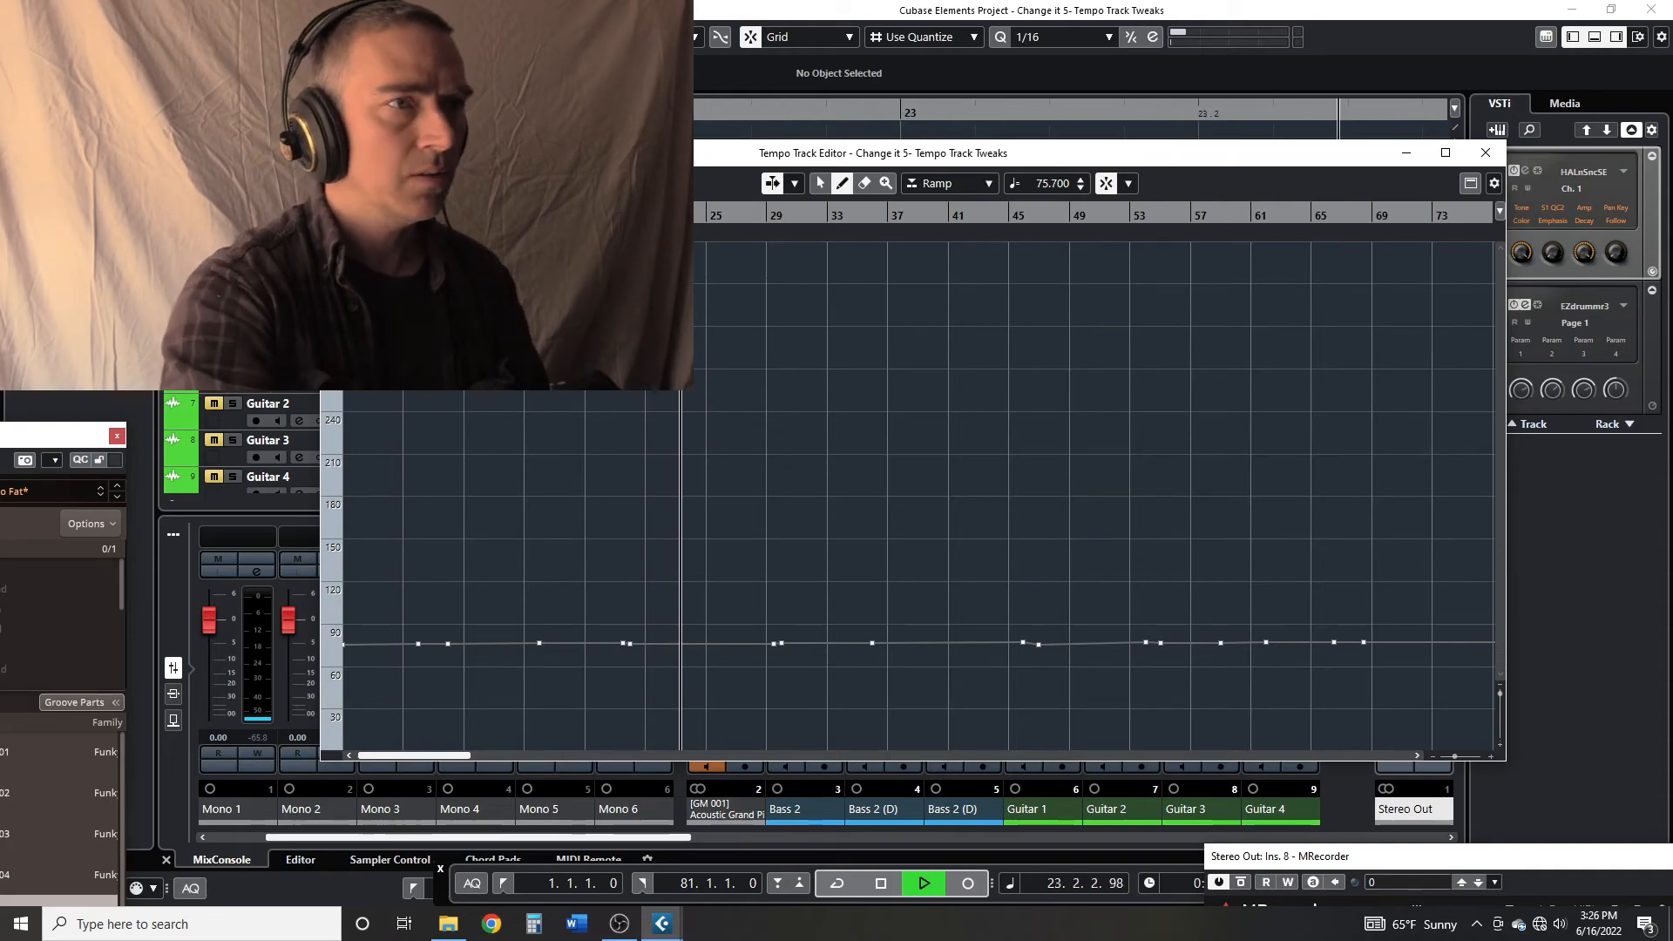
# Play from bar 29 and replay from bar 30 to check the pair of tempo points there
pyautogui.click(767, 214)
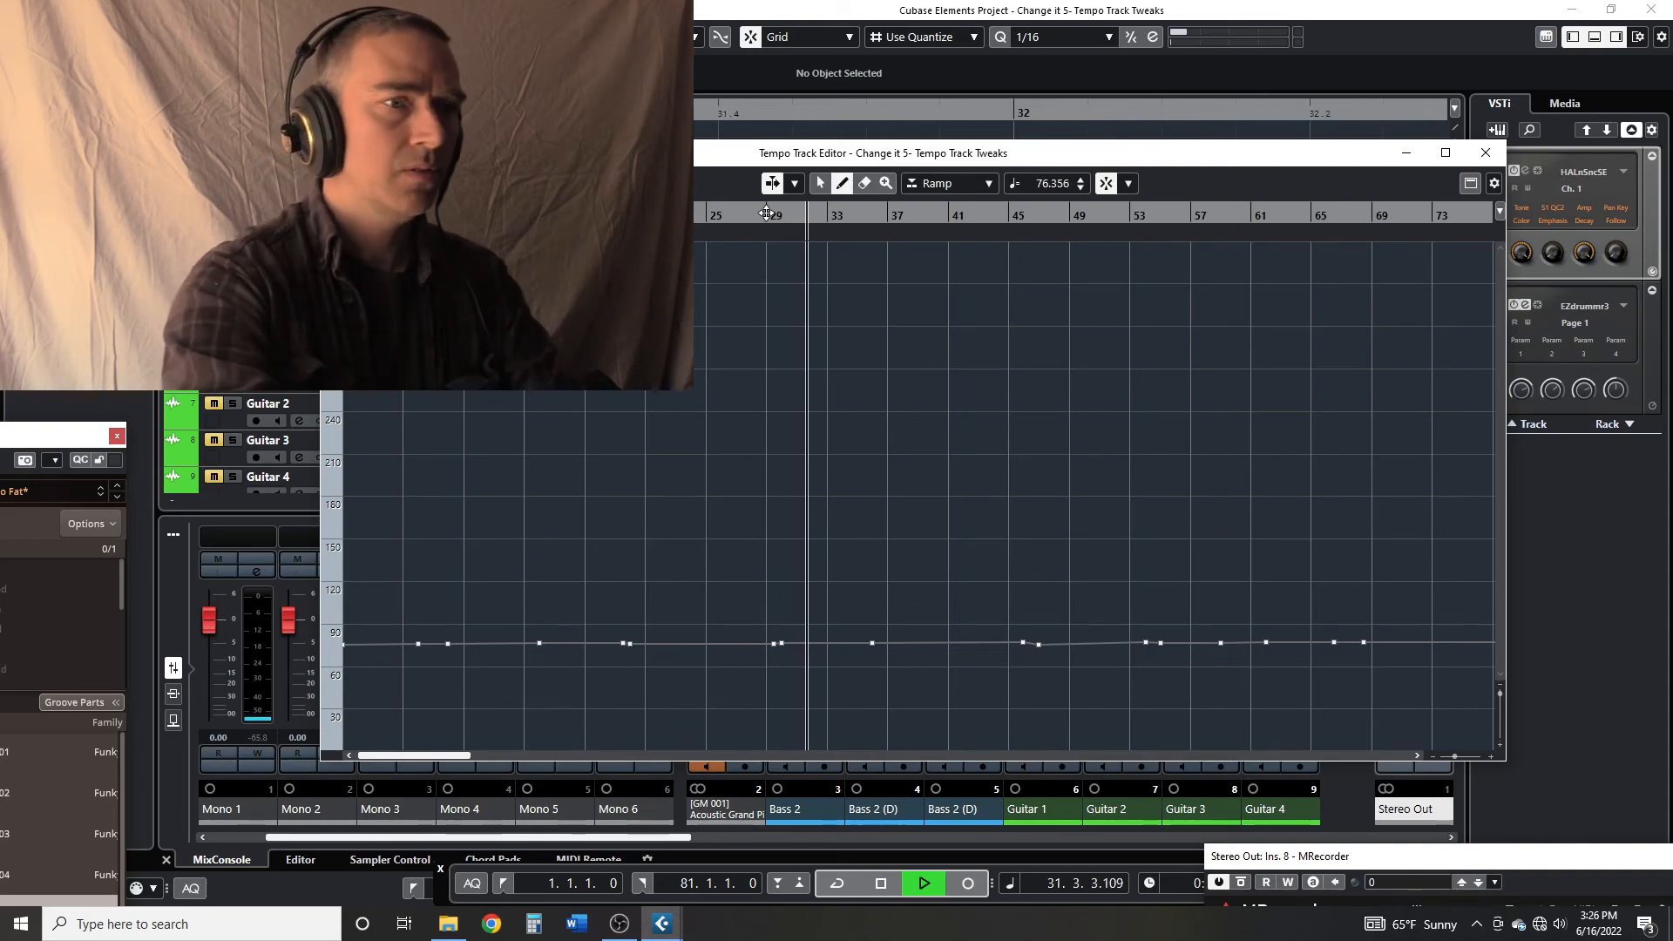
pyautogui.press('space')
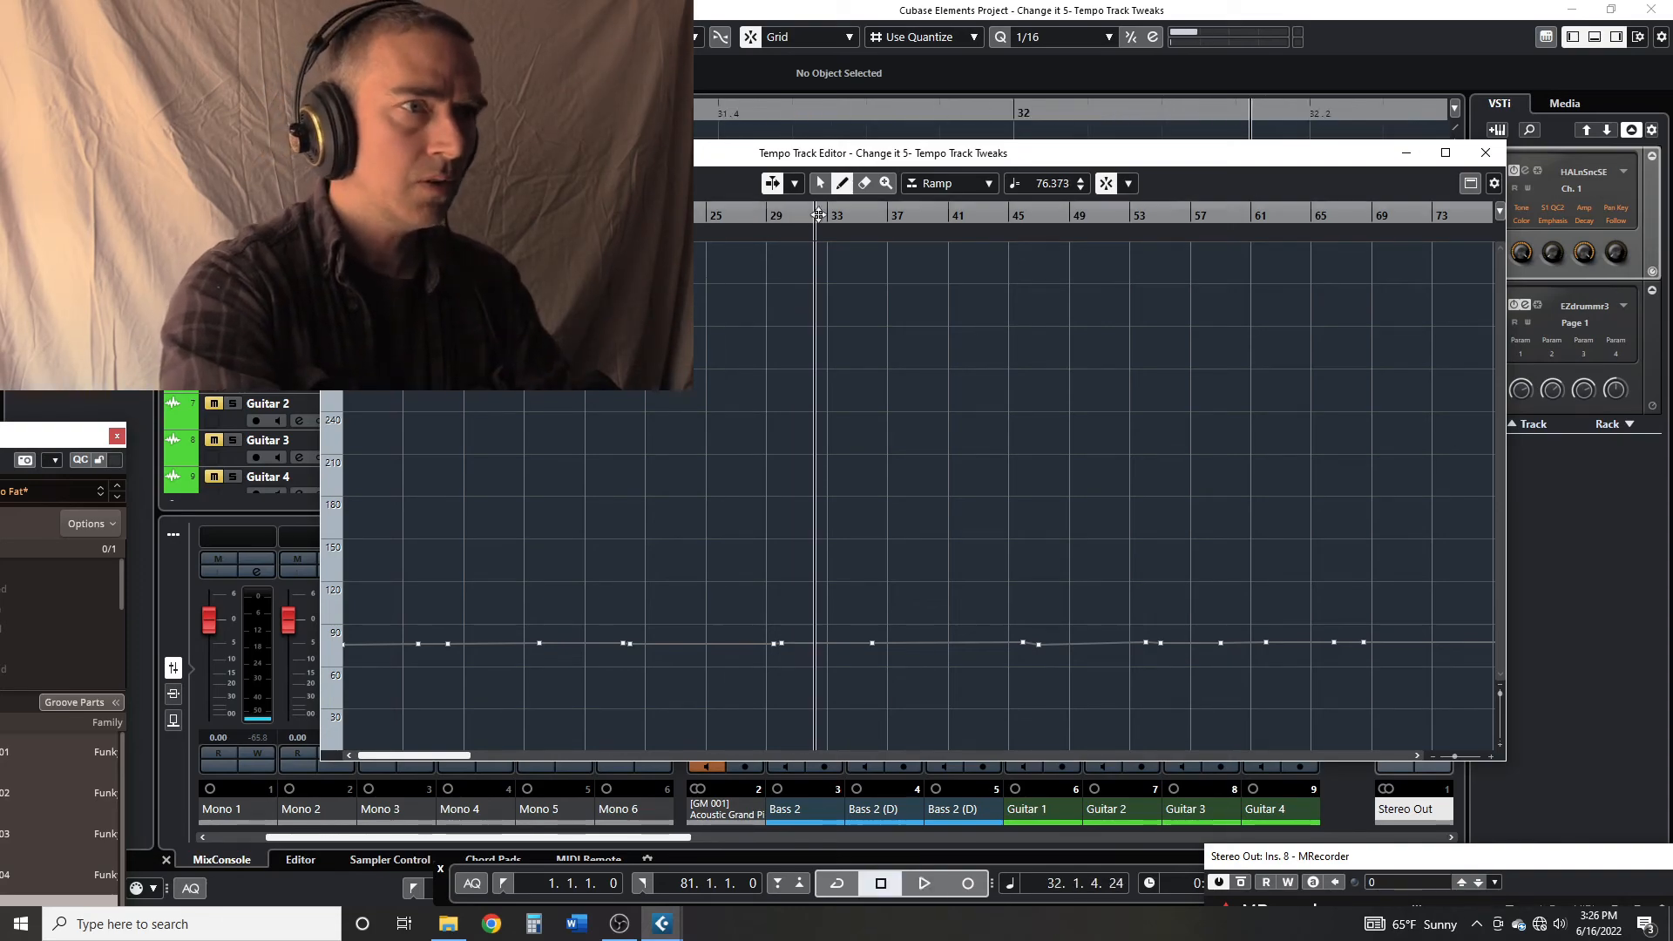
pyautogui.click(795, 216)
pyautogui.click(785, 216)
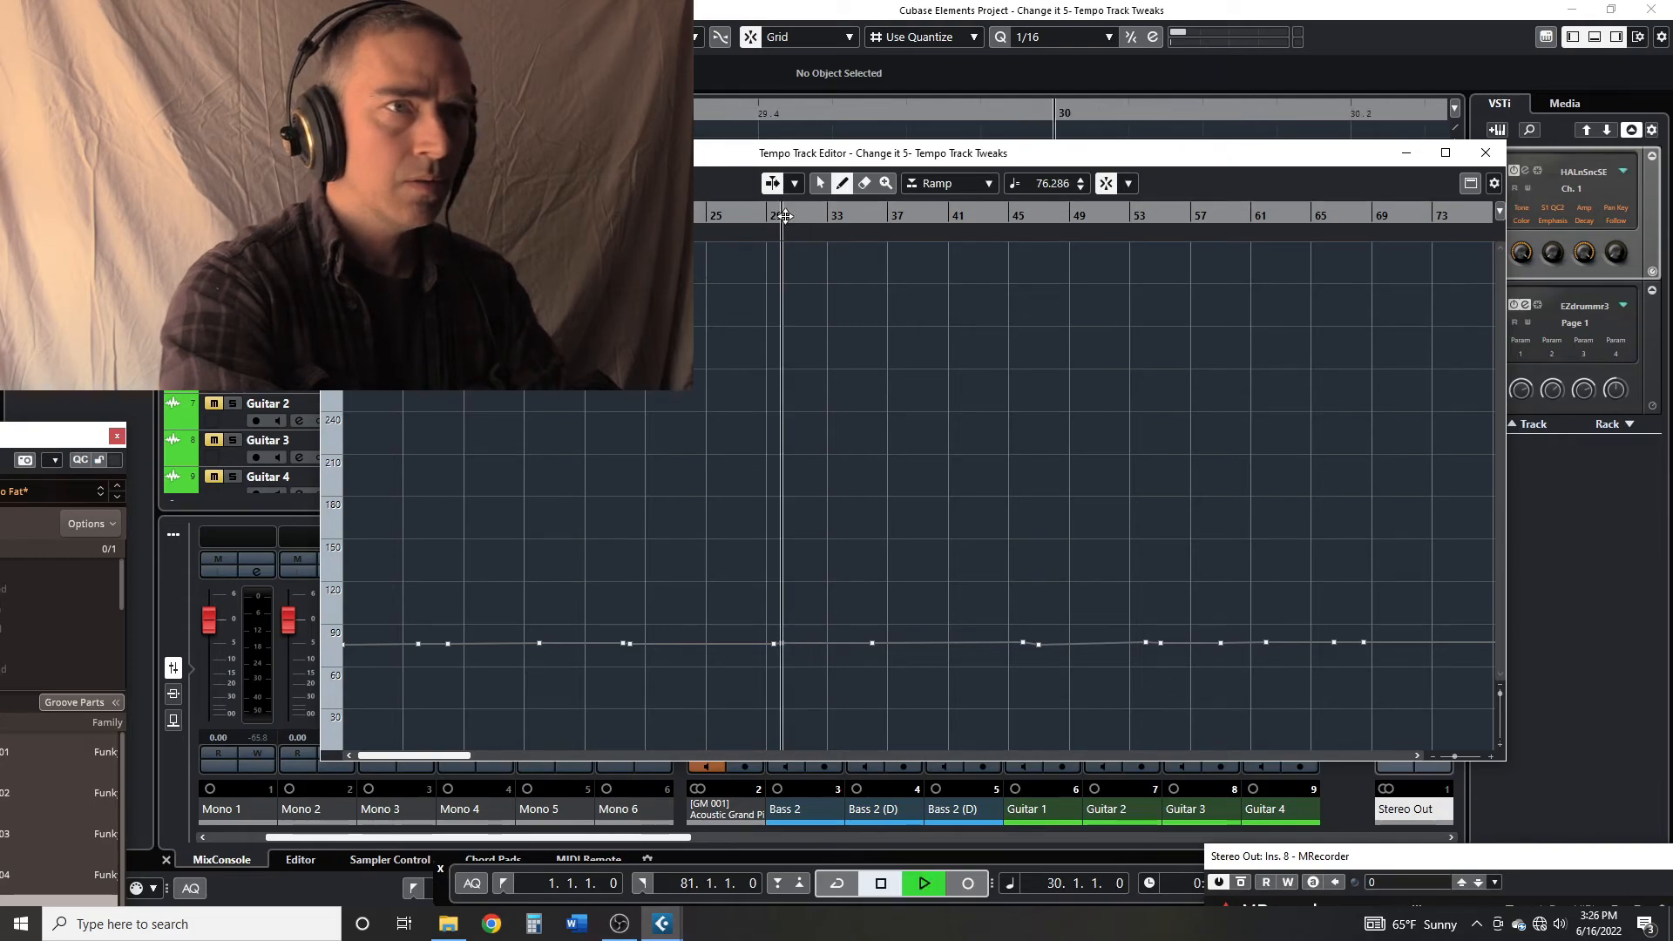
pyautogui.press('space')
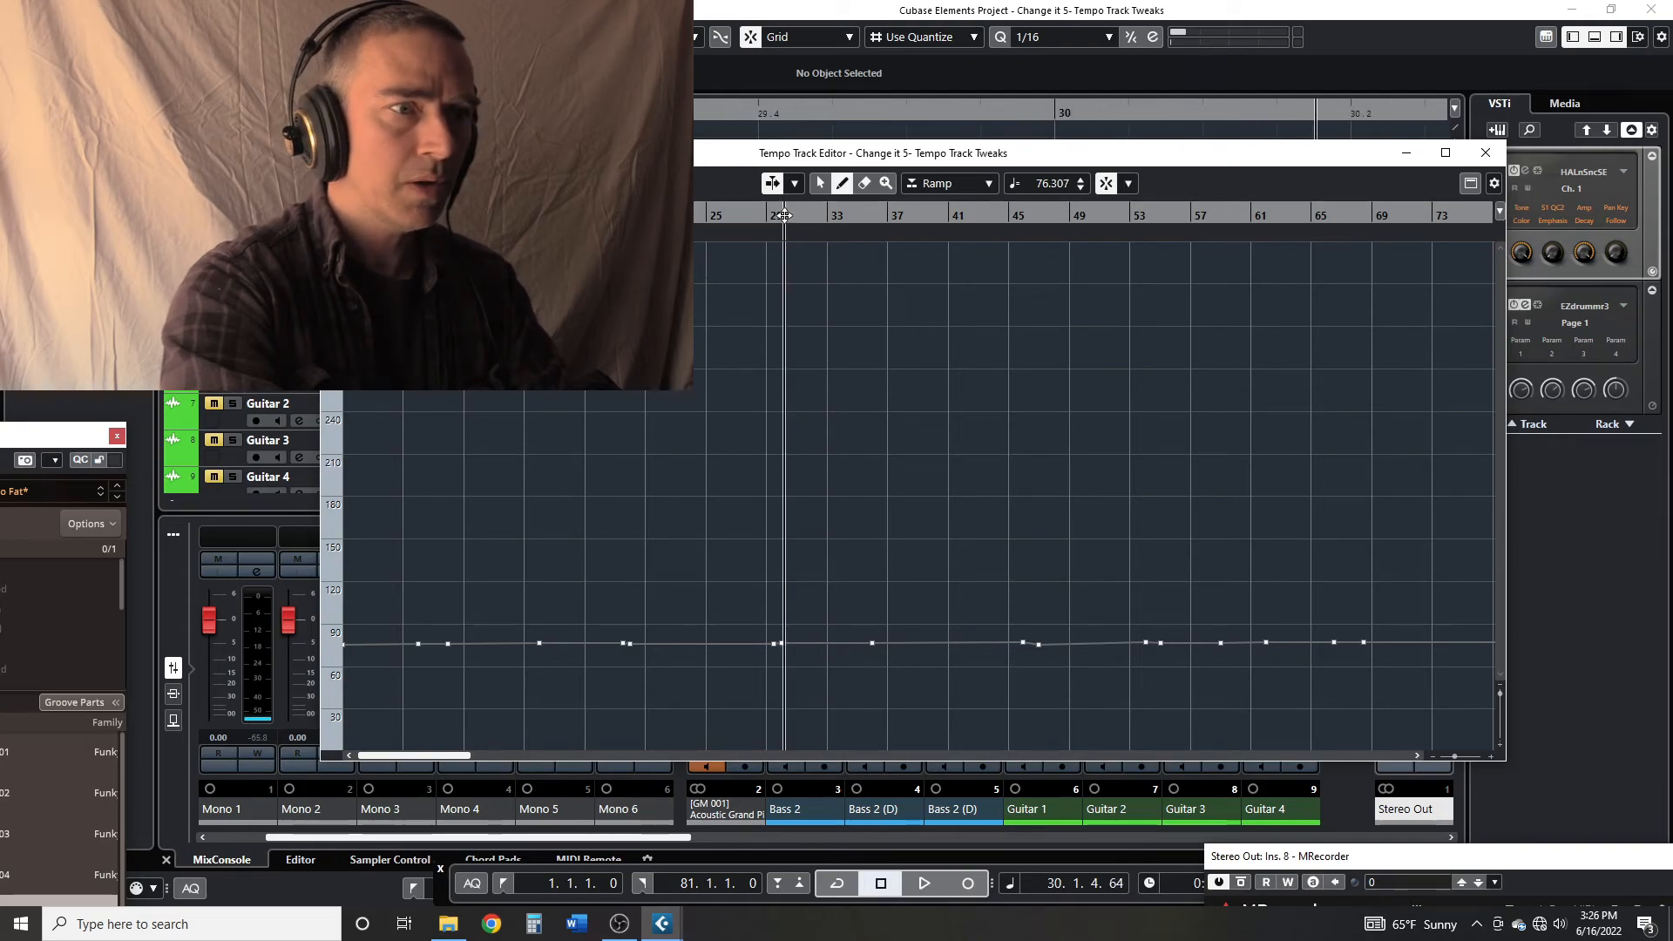
# Locate the tempo points at bars 36 and 46 and play through the tempo drop between bars 46 and 47
pyautogui.click(880, 215)
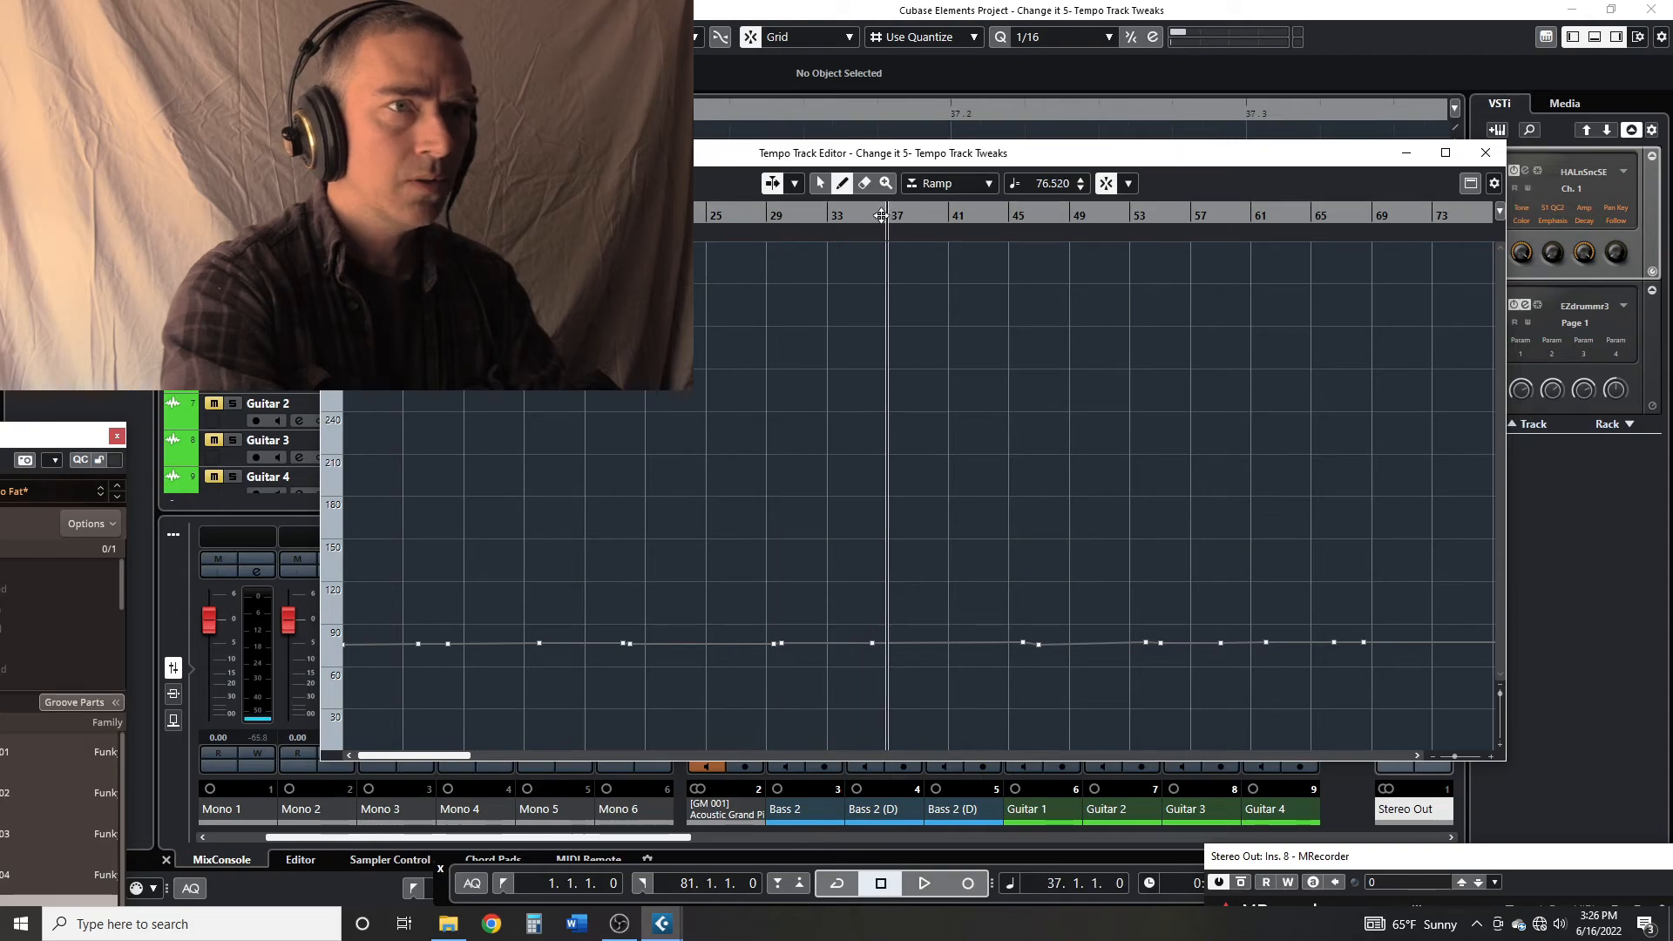
pyautogui.click(875, 215)
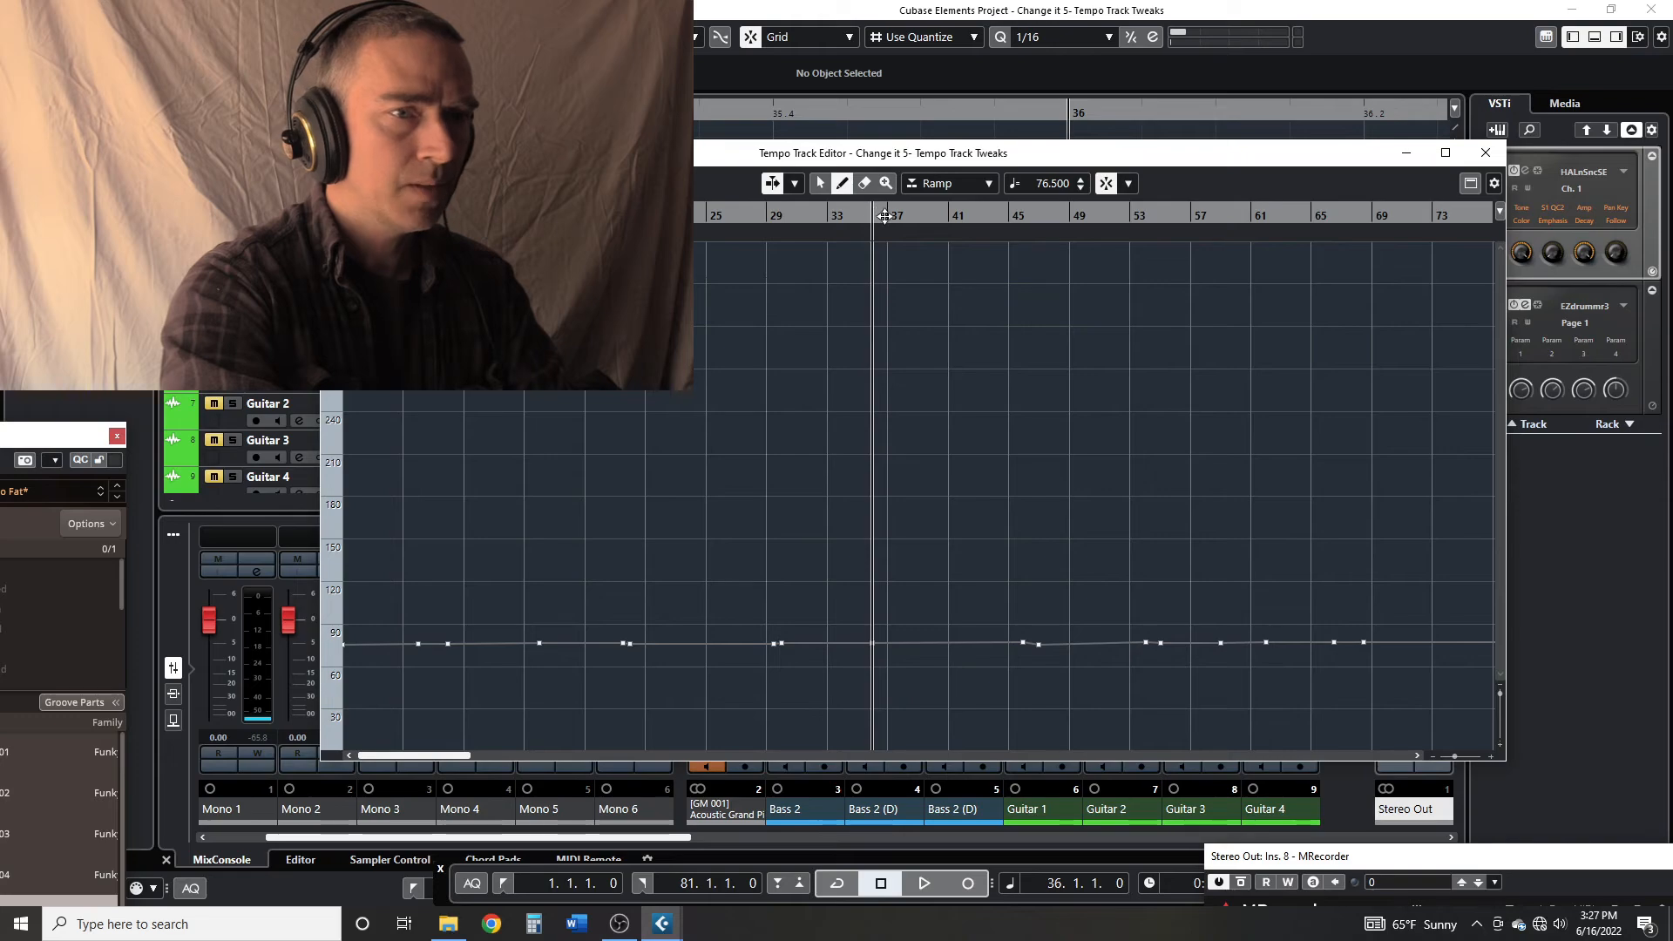
pyautogui.click(1025, 214)
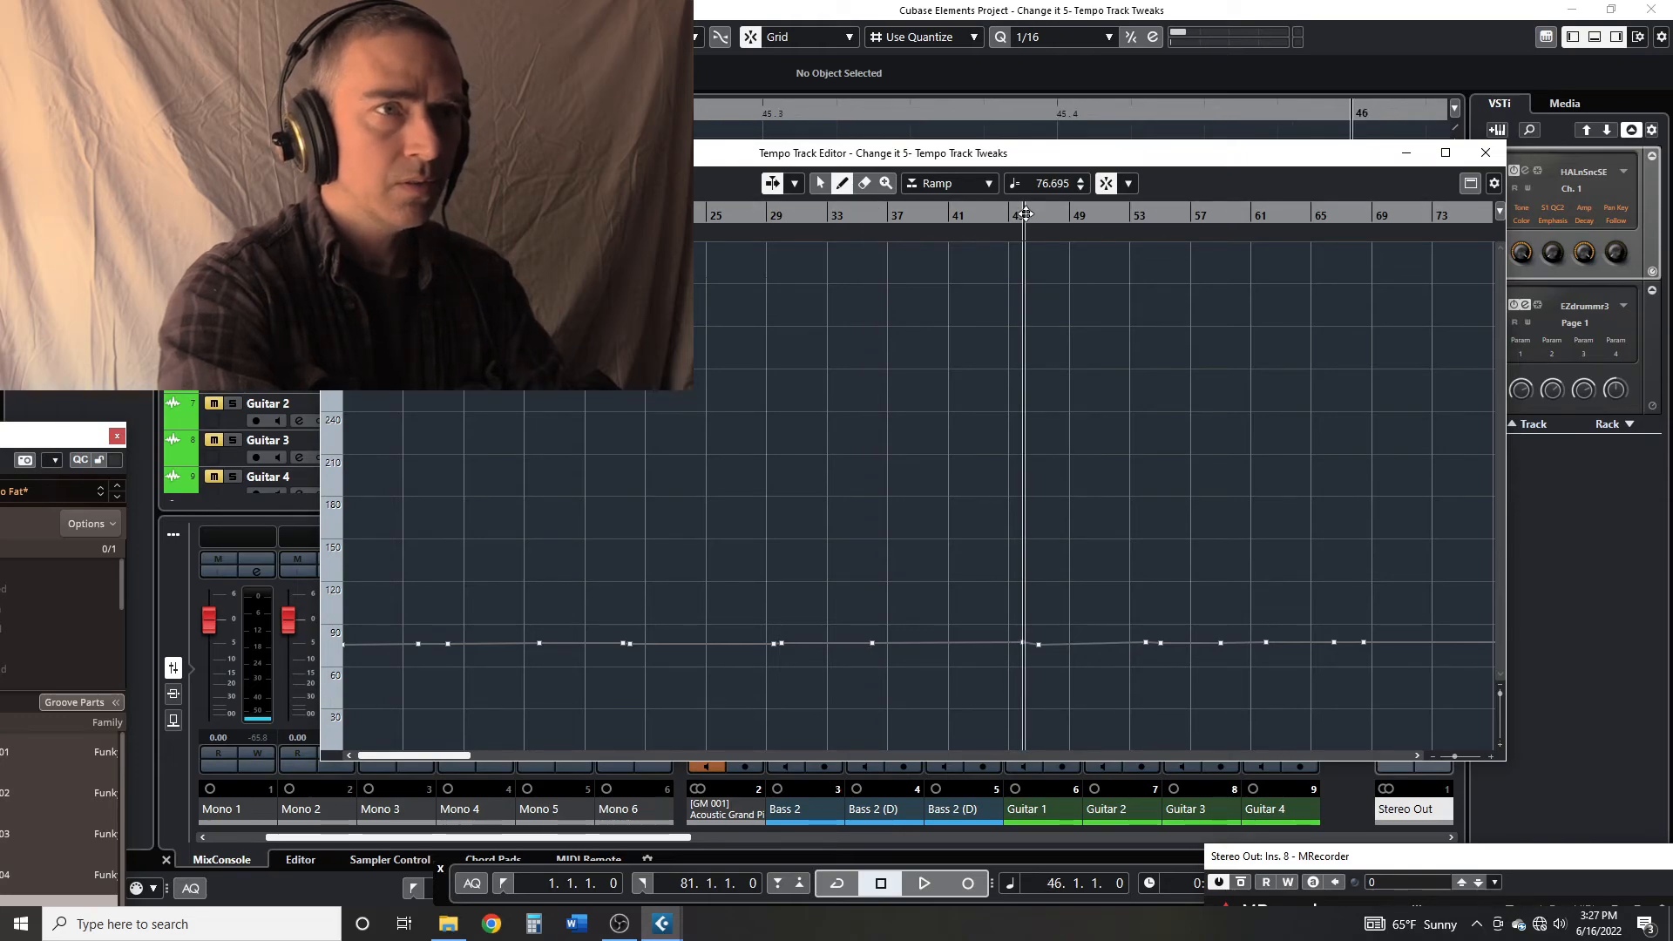
pyautogui.press('space')
pyautogui.click(1016, 215)
pyautogui.press('space')
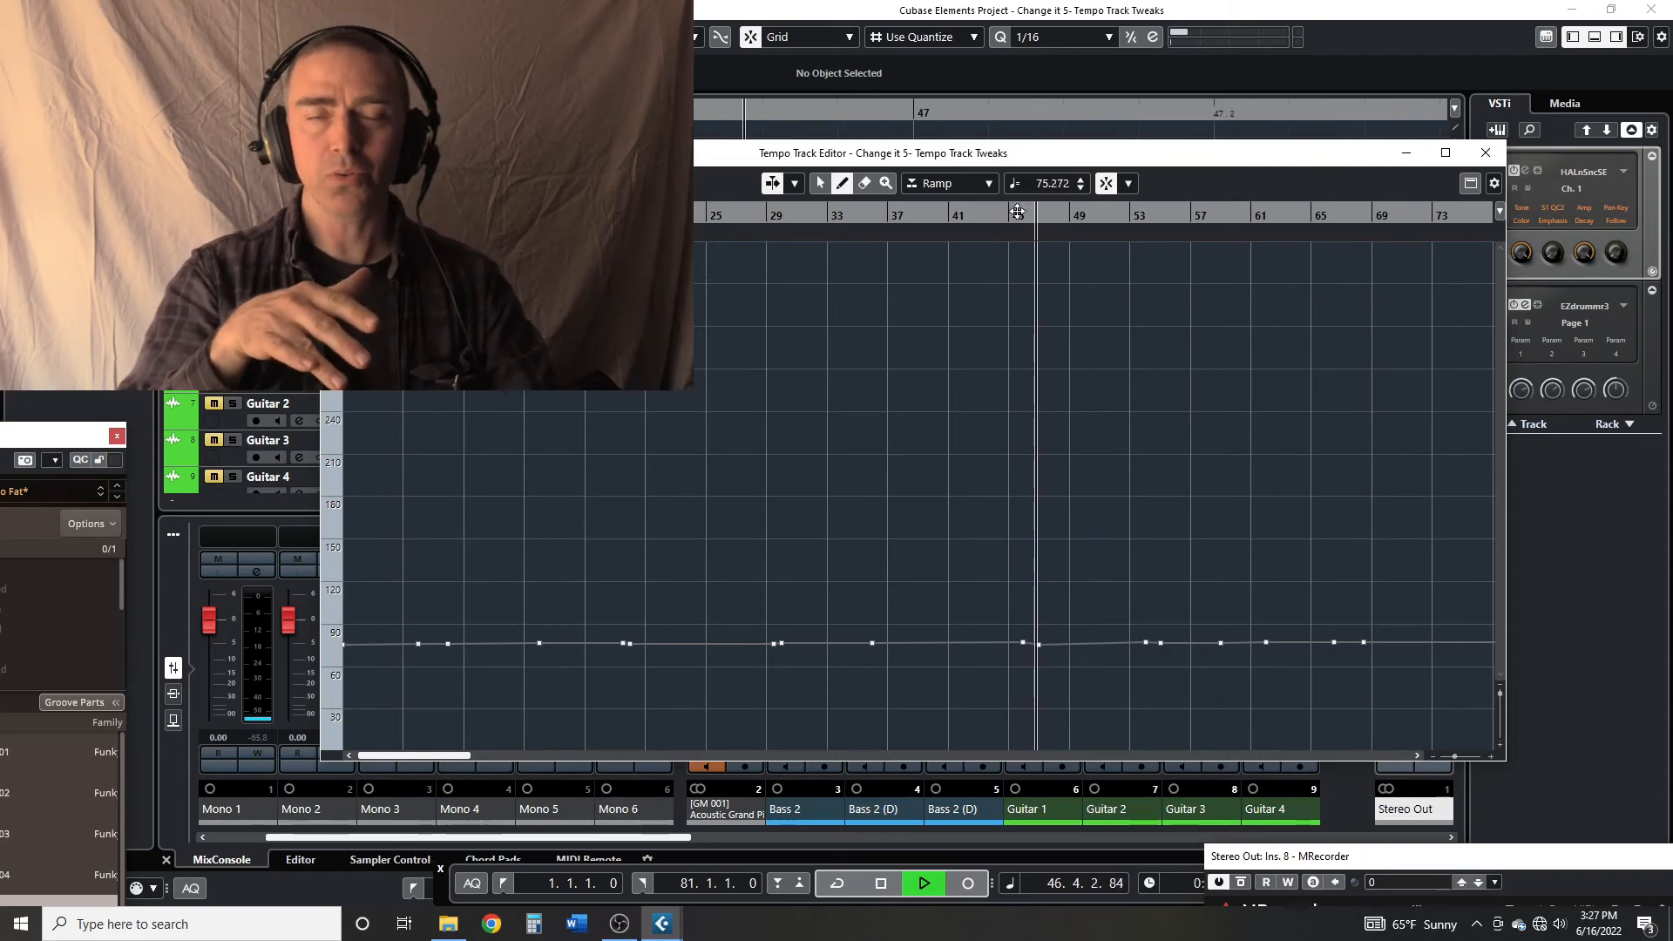
pyautogui.press('space')
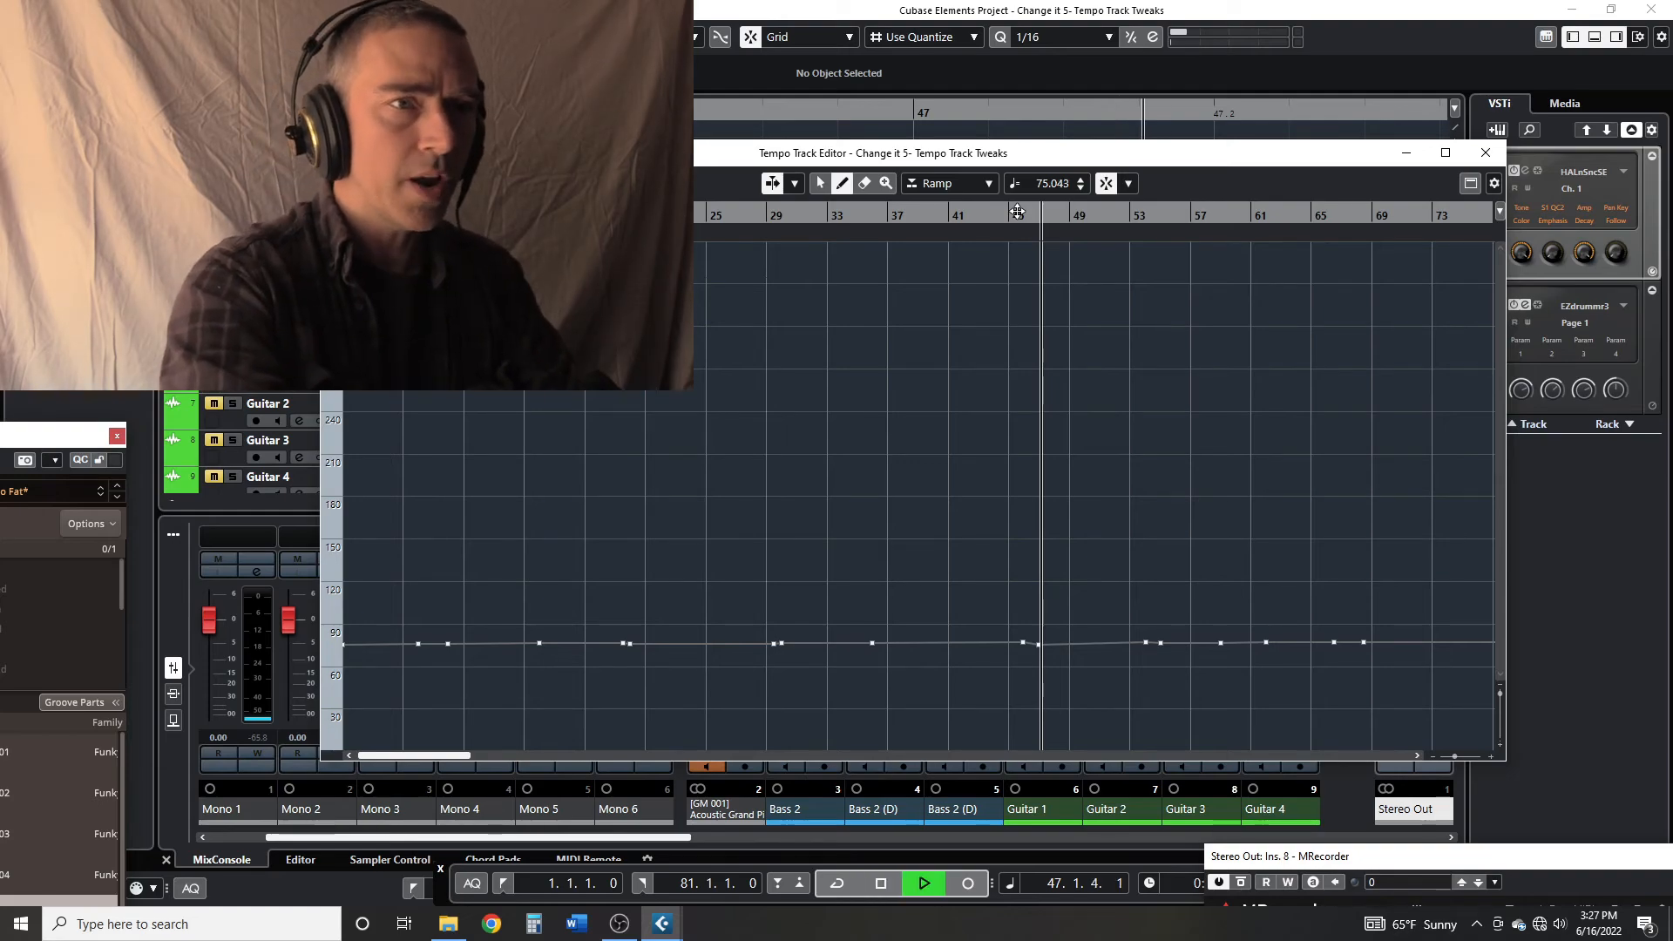
pyautogui.press('space')
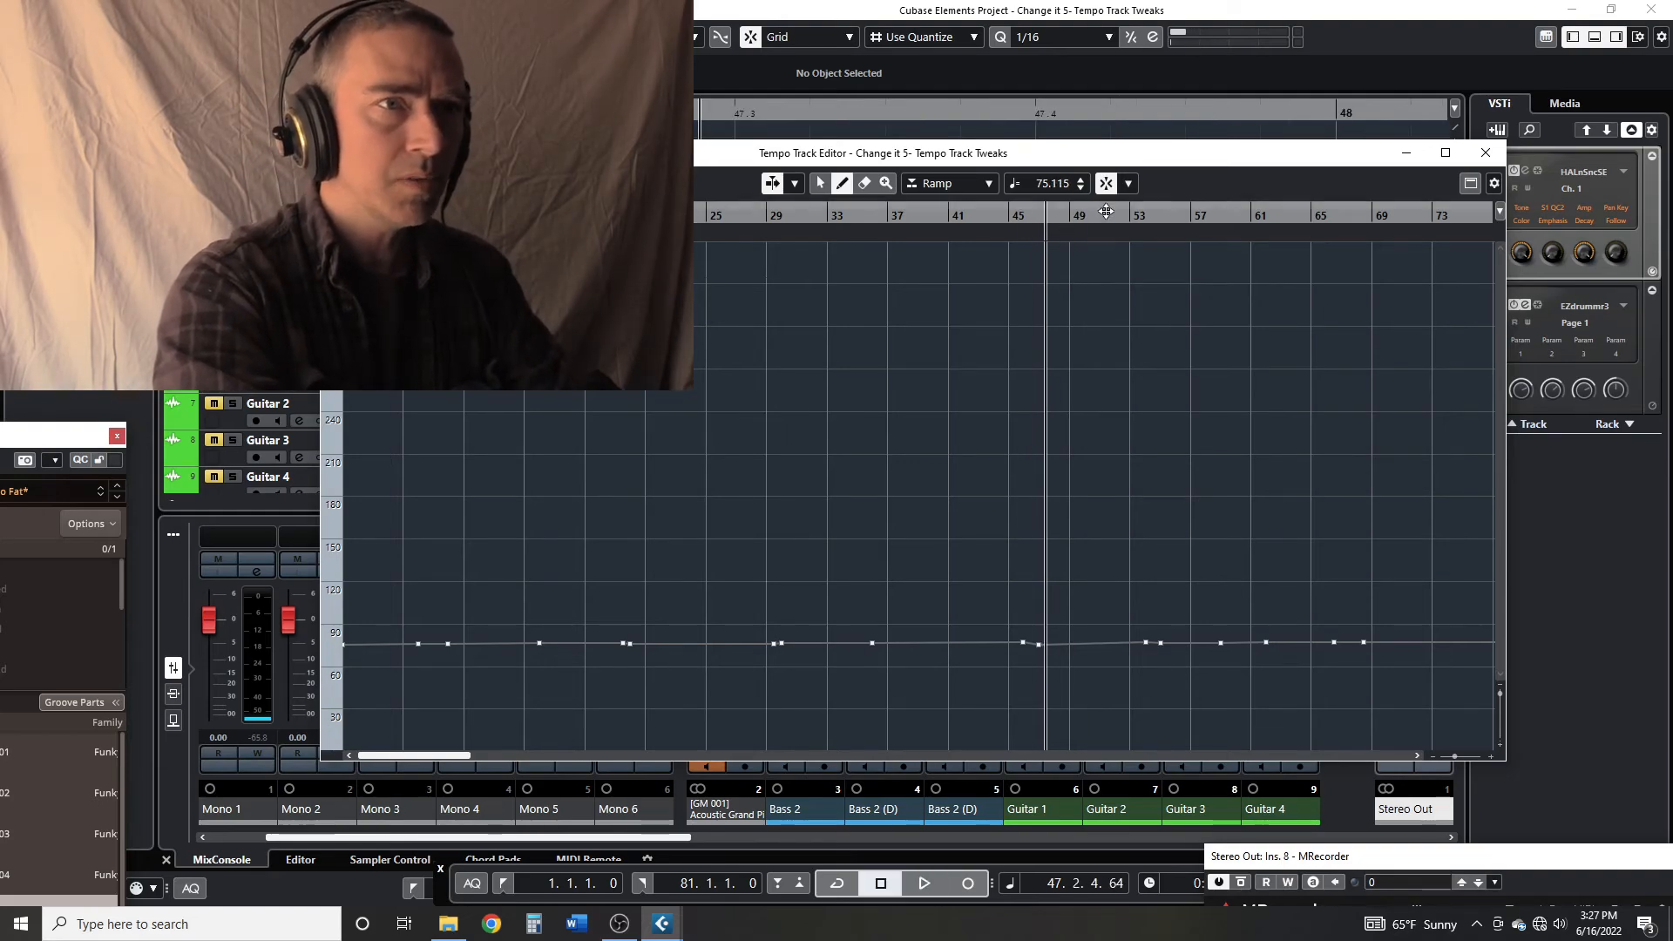
# Return the playhead to bar 3 for comparison, and play from bar 53 through the tempo points at bars 54 and 55
pyautogui.moveTo(1017, 220); pyautogui.dragTo(374, 220)
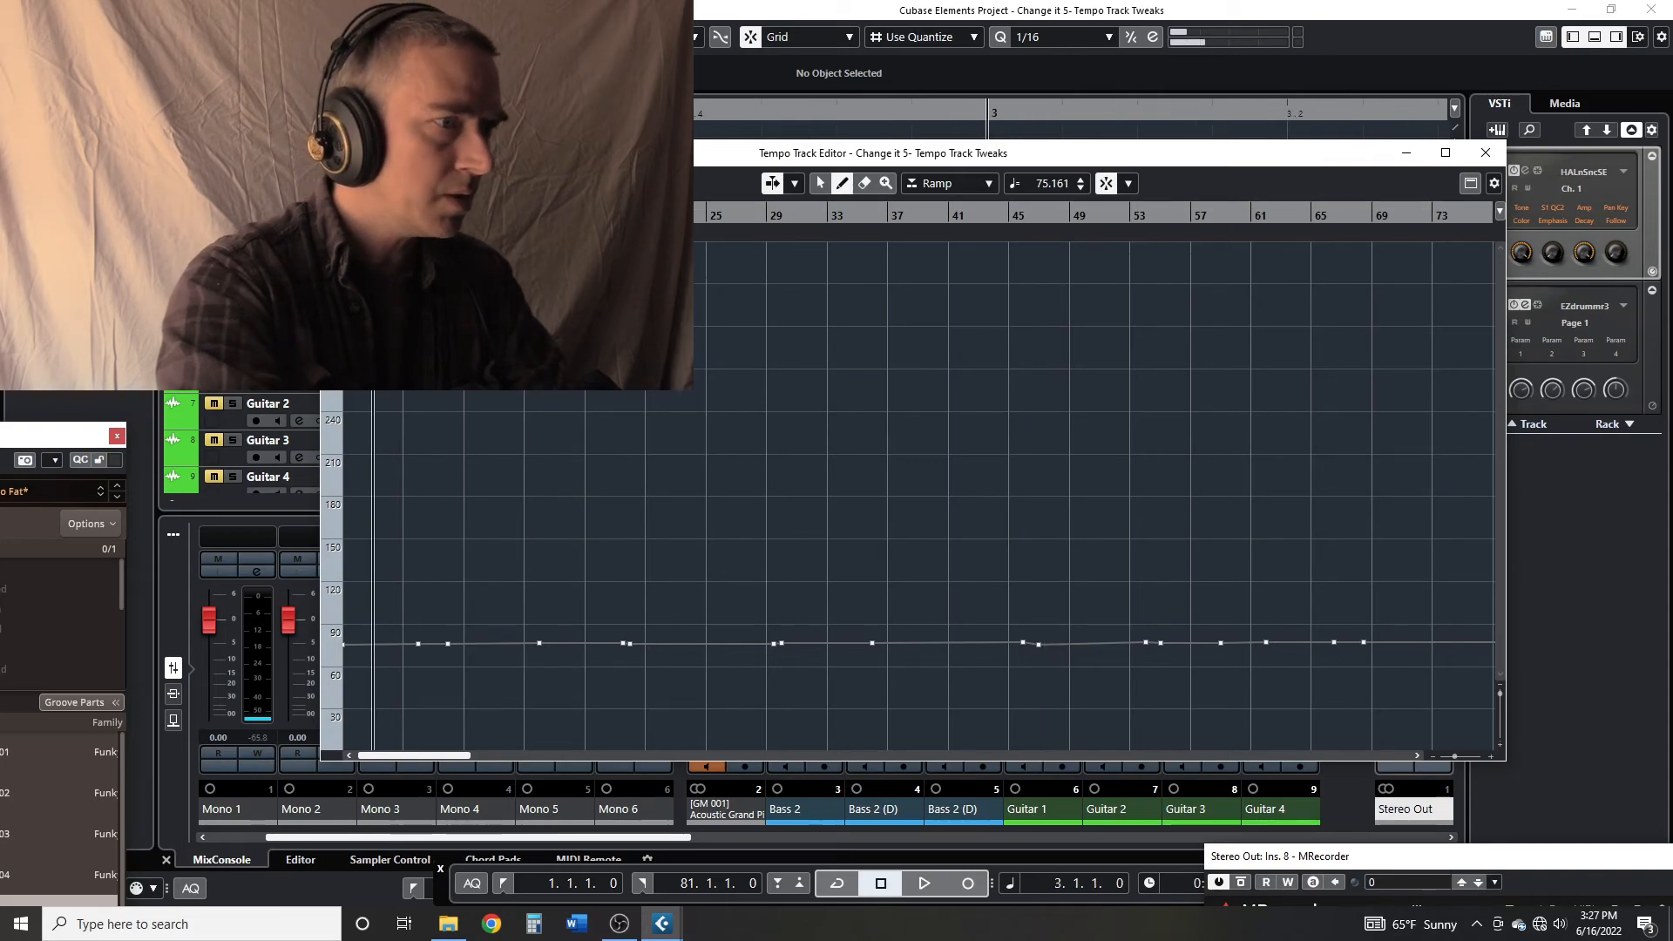
pyautogui.click(1139, 217)
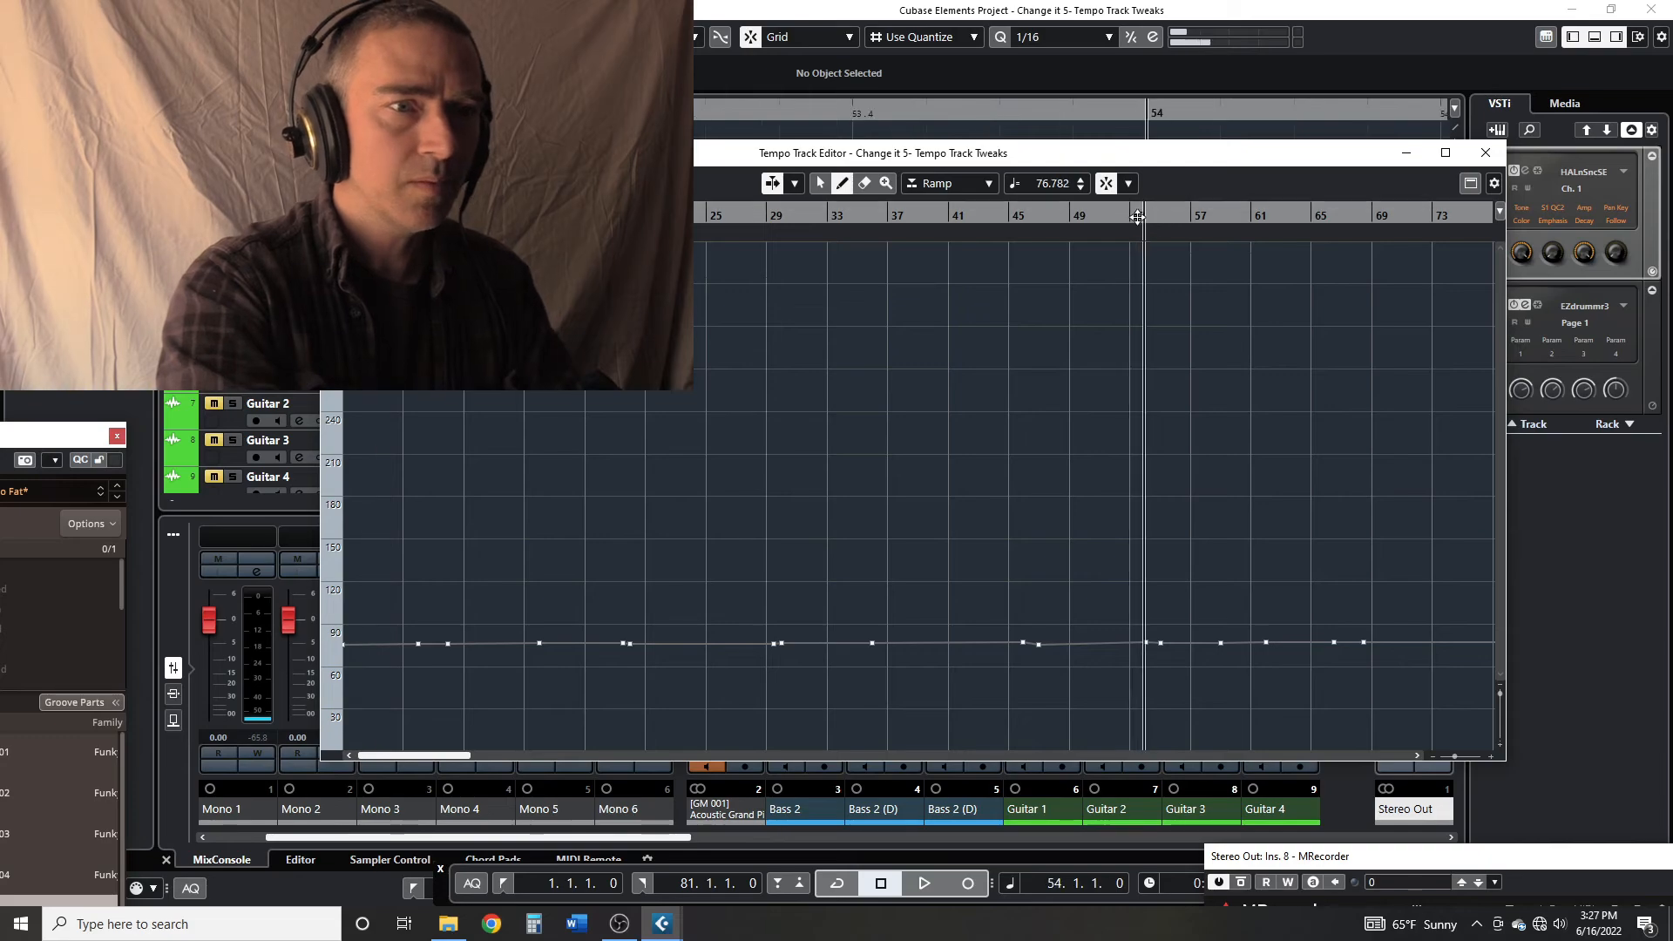
pyautogui.click(1133, 217)
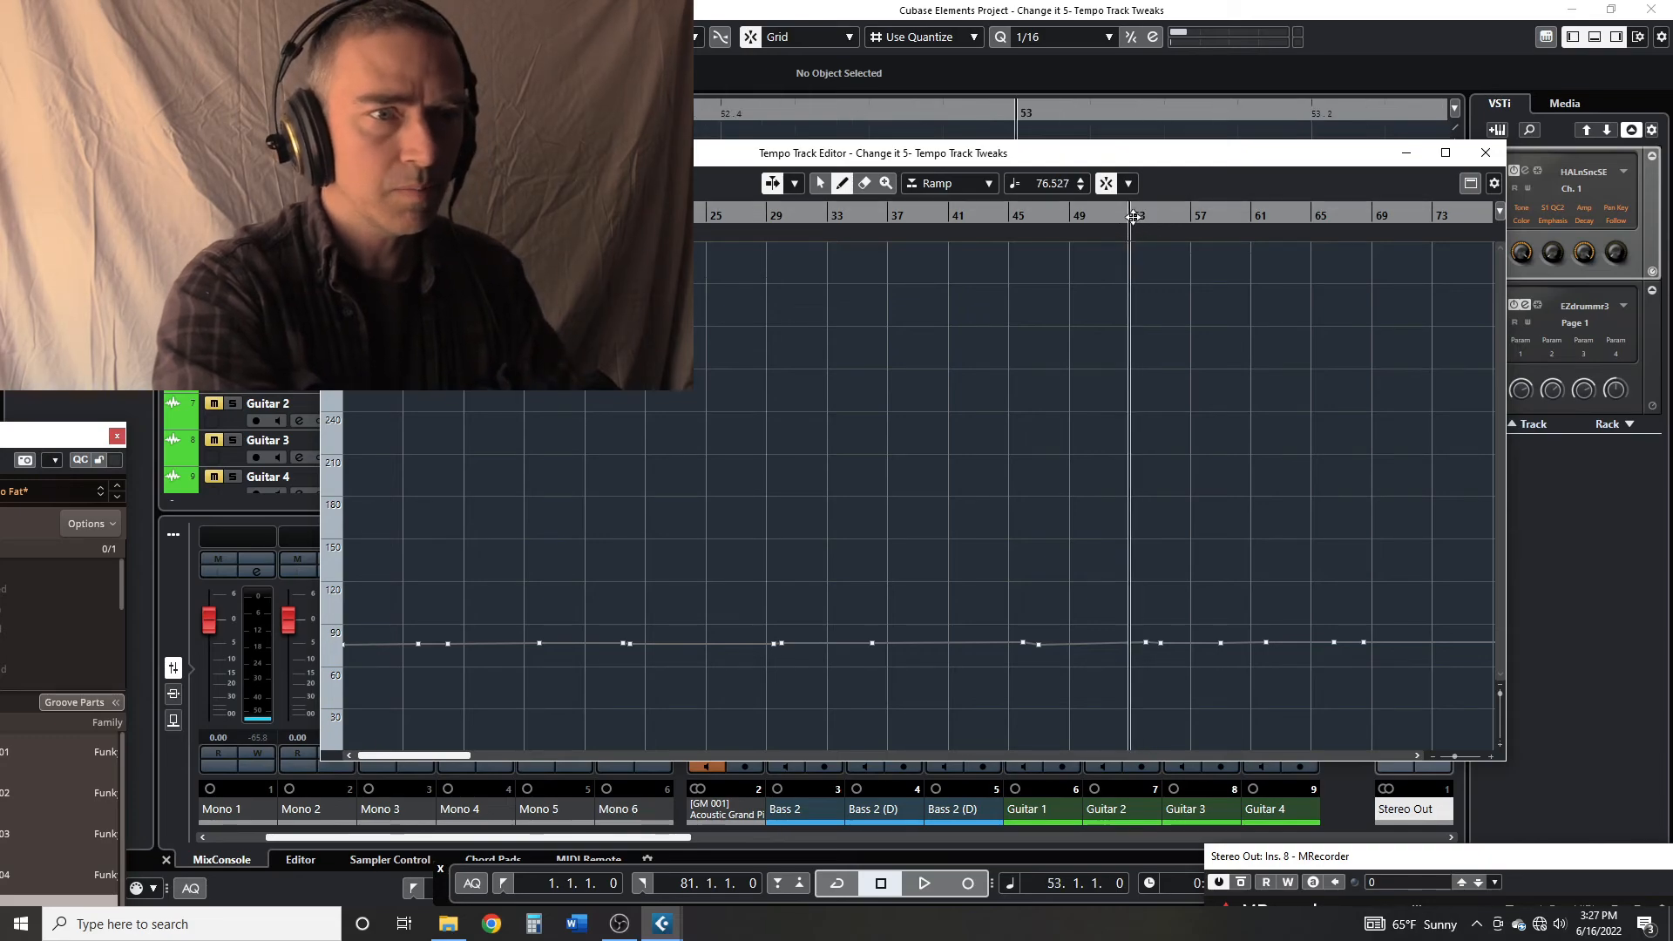
pyautogui.press('space')
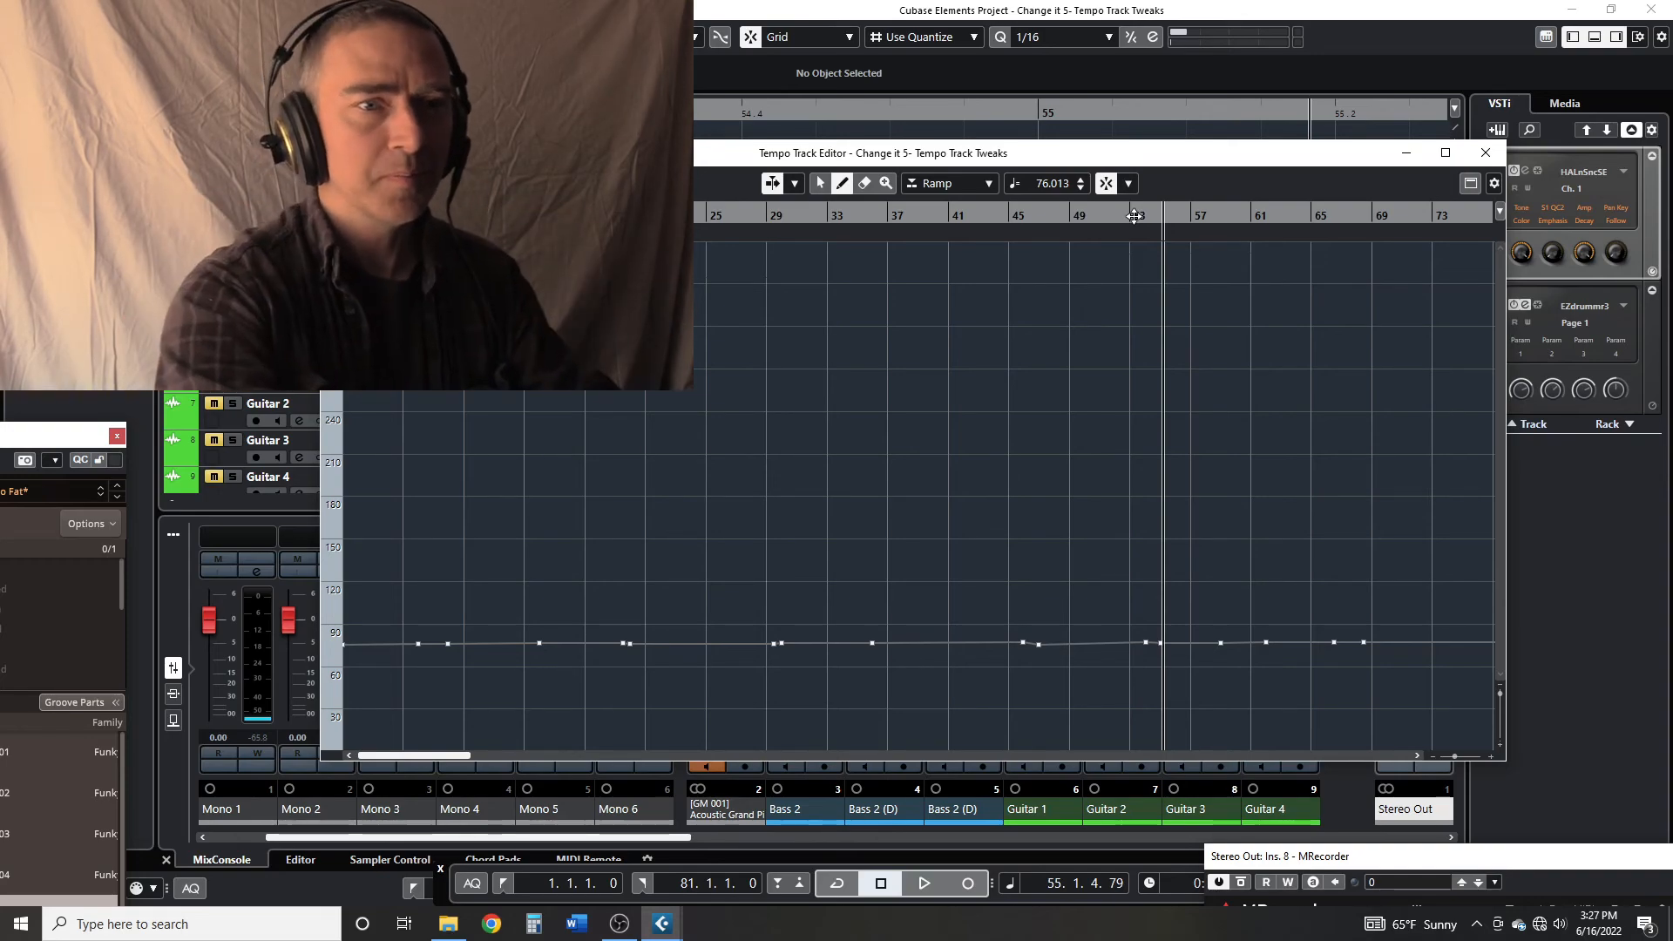
pyautogui.press('space')
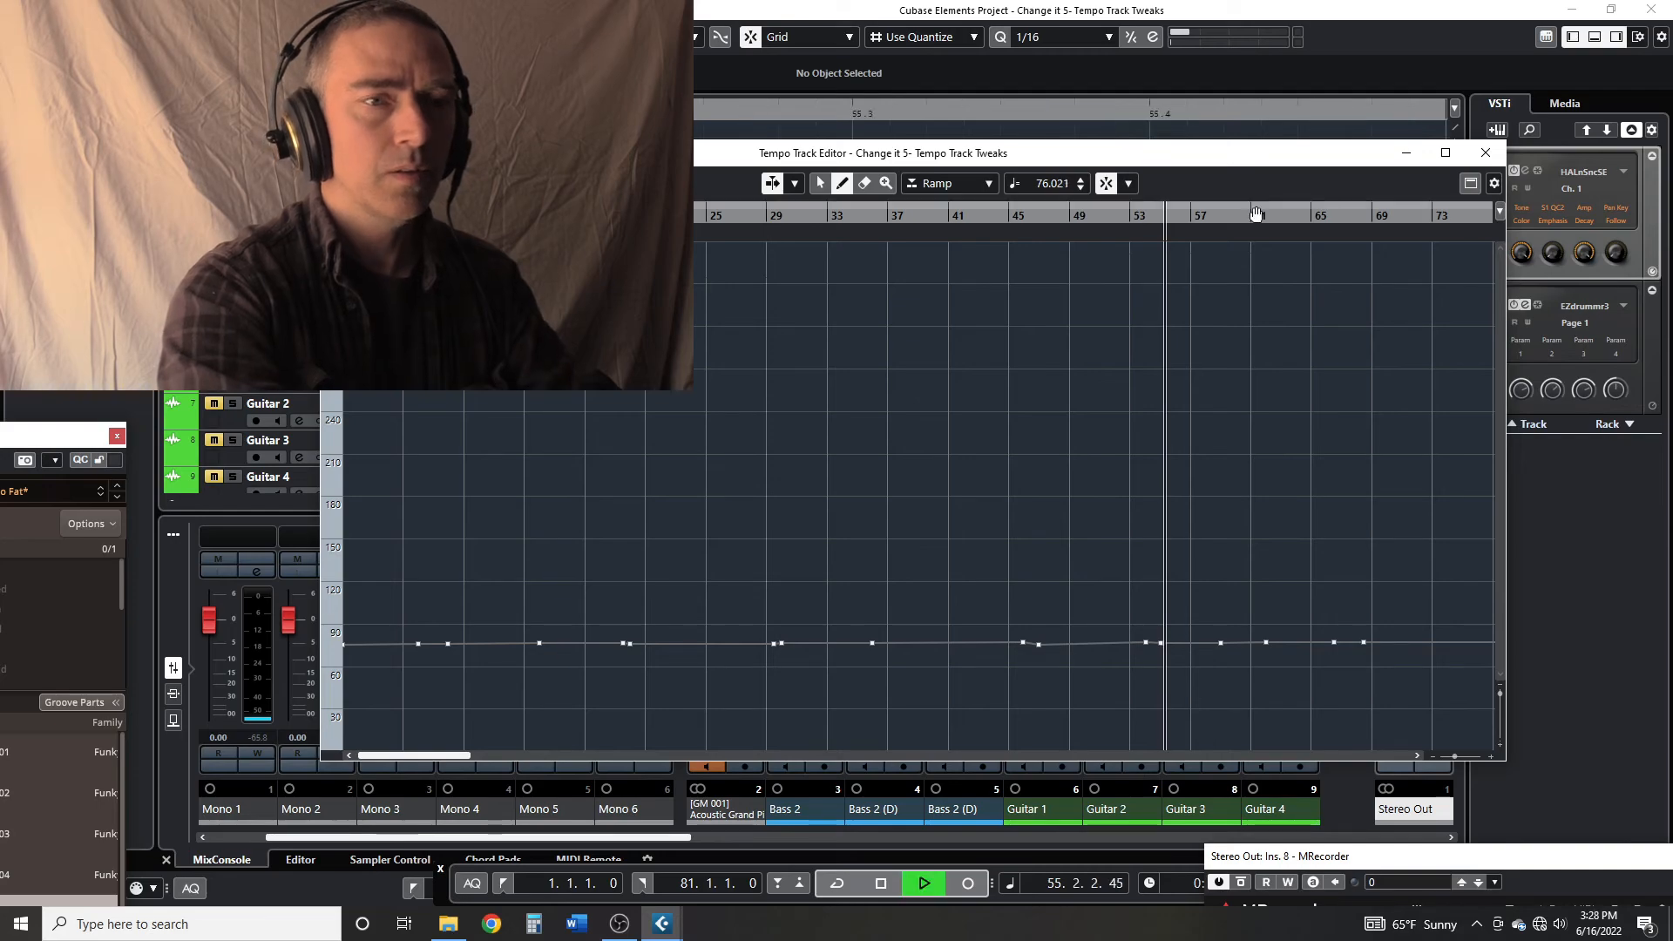
pyautogui.press('space')
# Play from bar 58 through the tempo points up to bar 62
pyautogui.click(1205, 214)
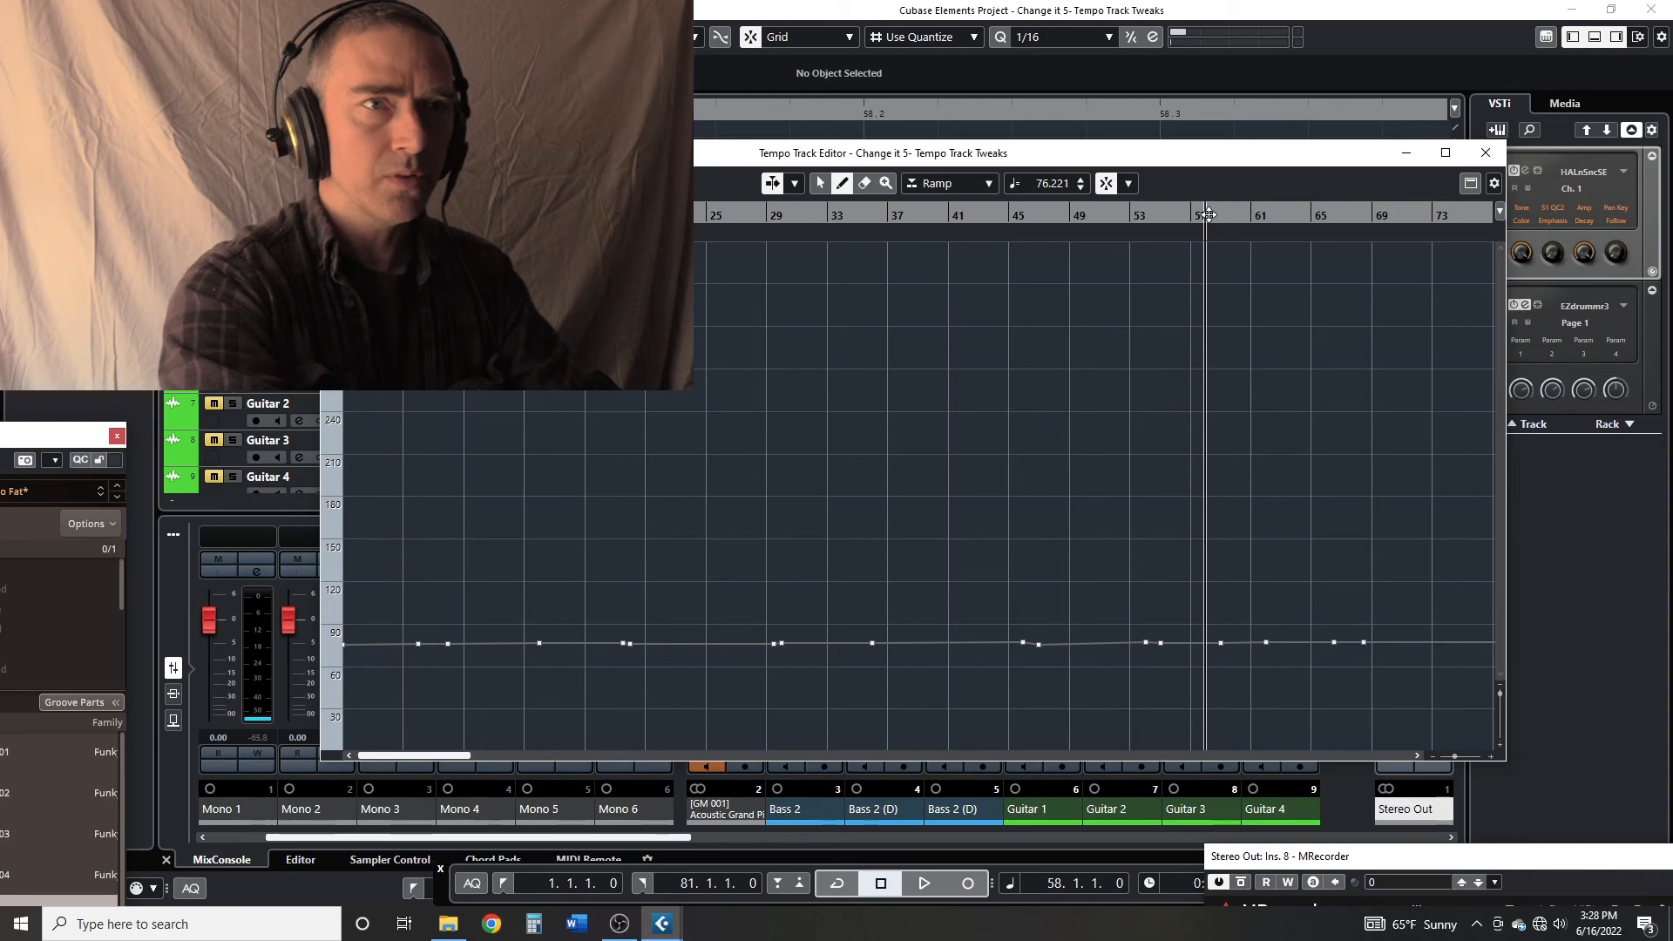
pyautogui.press('space')
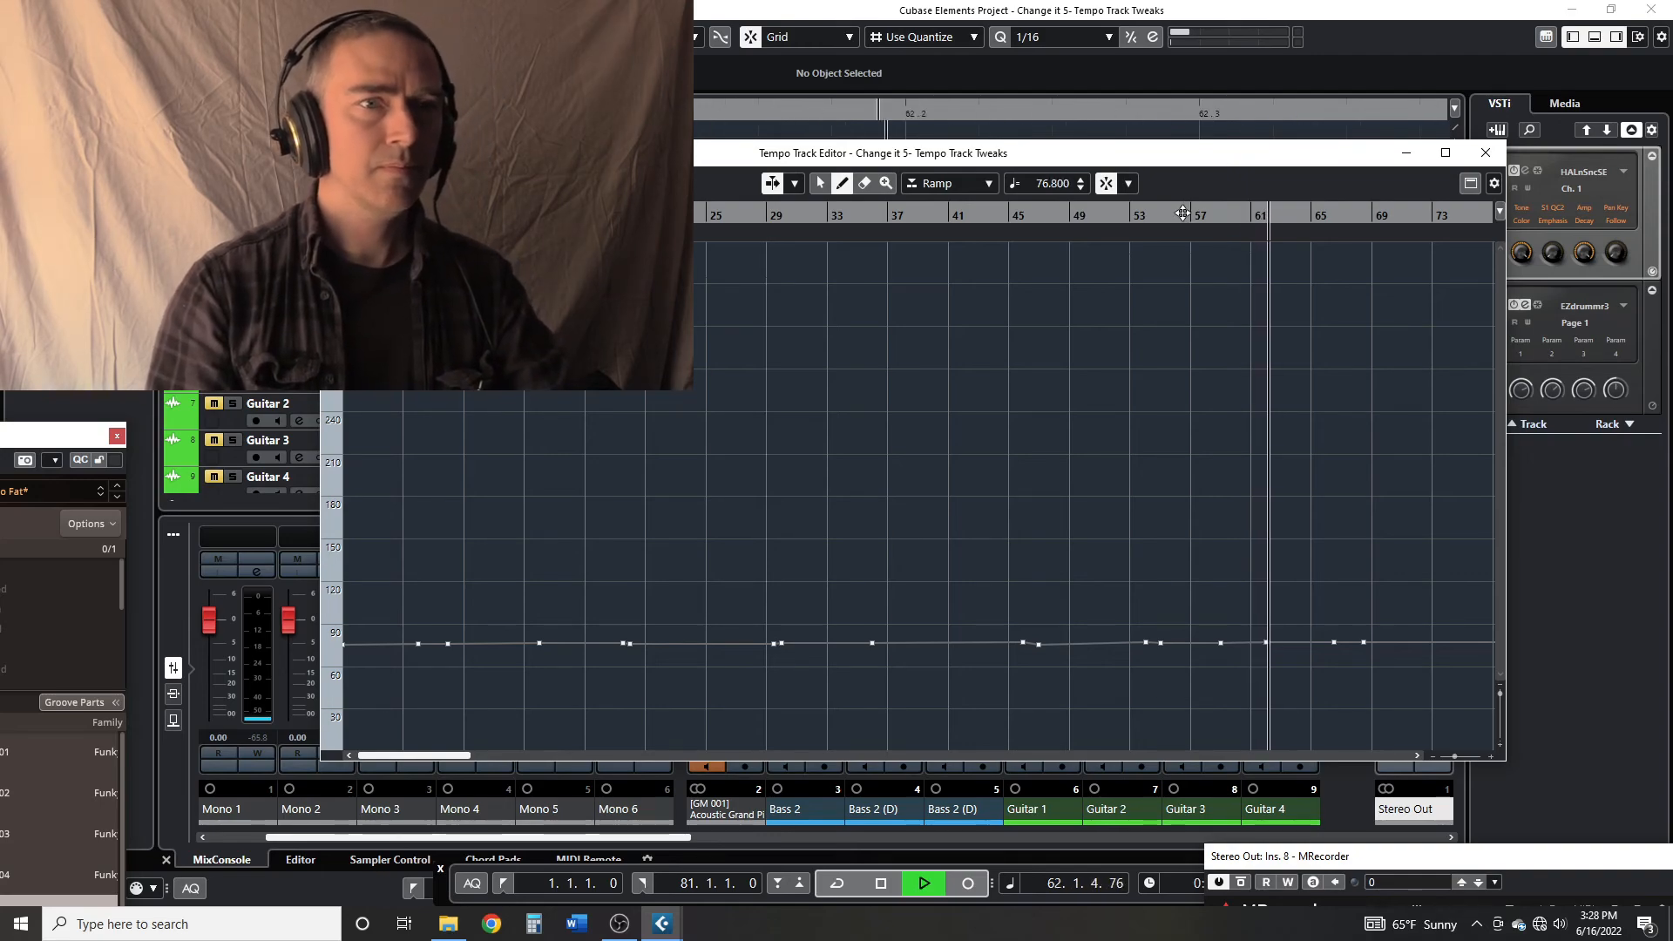
pyautogui.press('space')
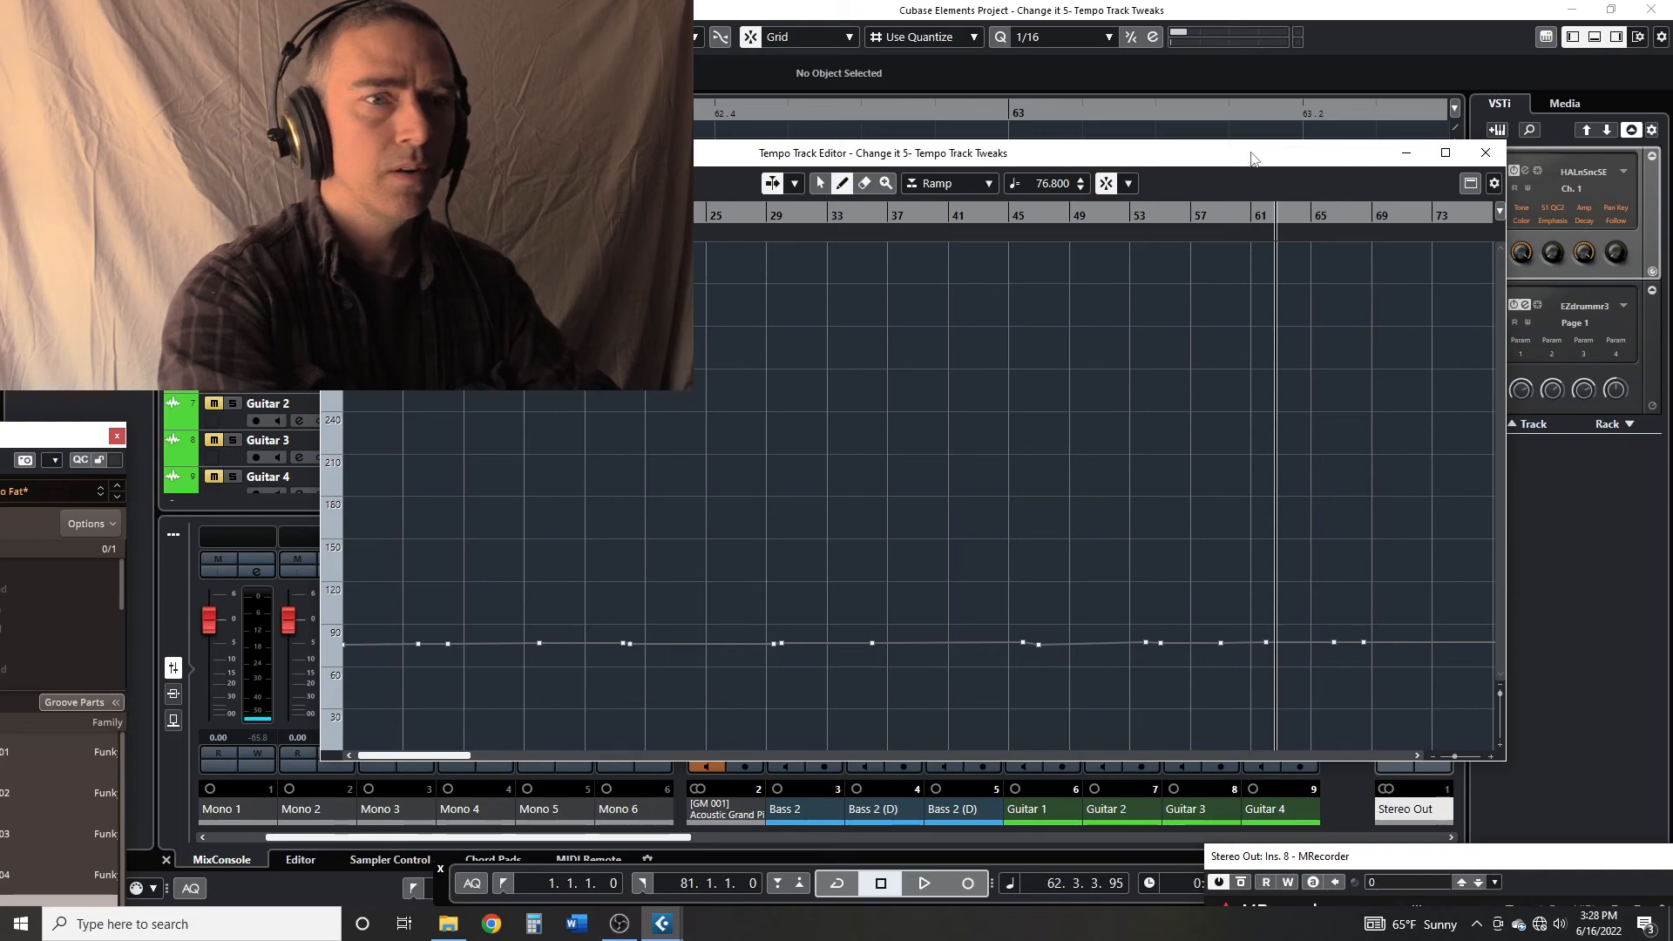
# Shift the Tempo Track Editor slightly and play on from bar 62 past the final tempo points to about bar 70
pyautogui.moveTo(1242, 157); pyautogui.dragTo(1194, 143)
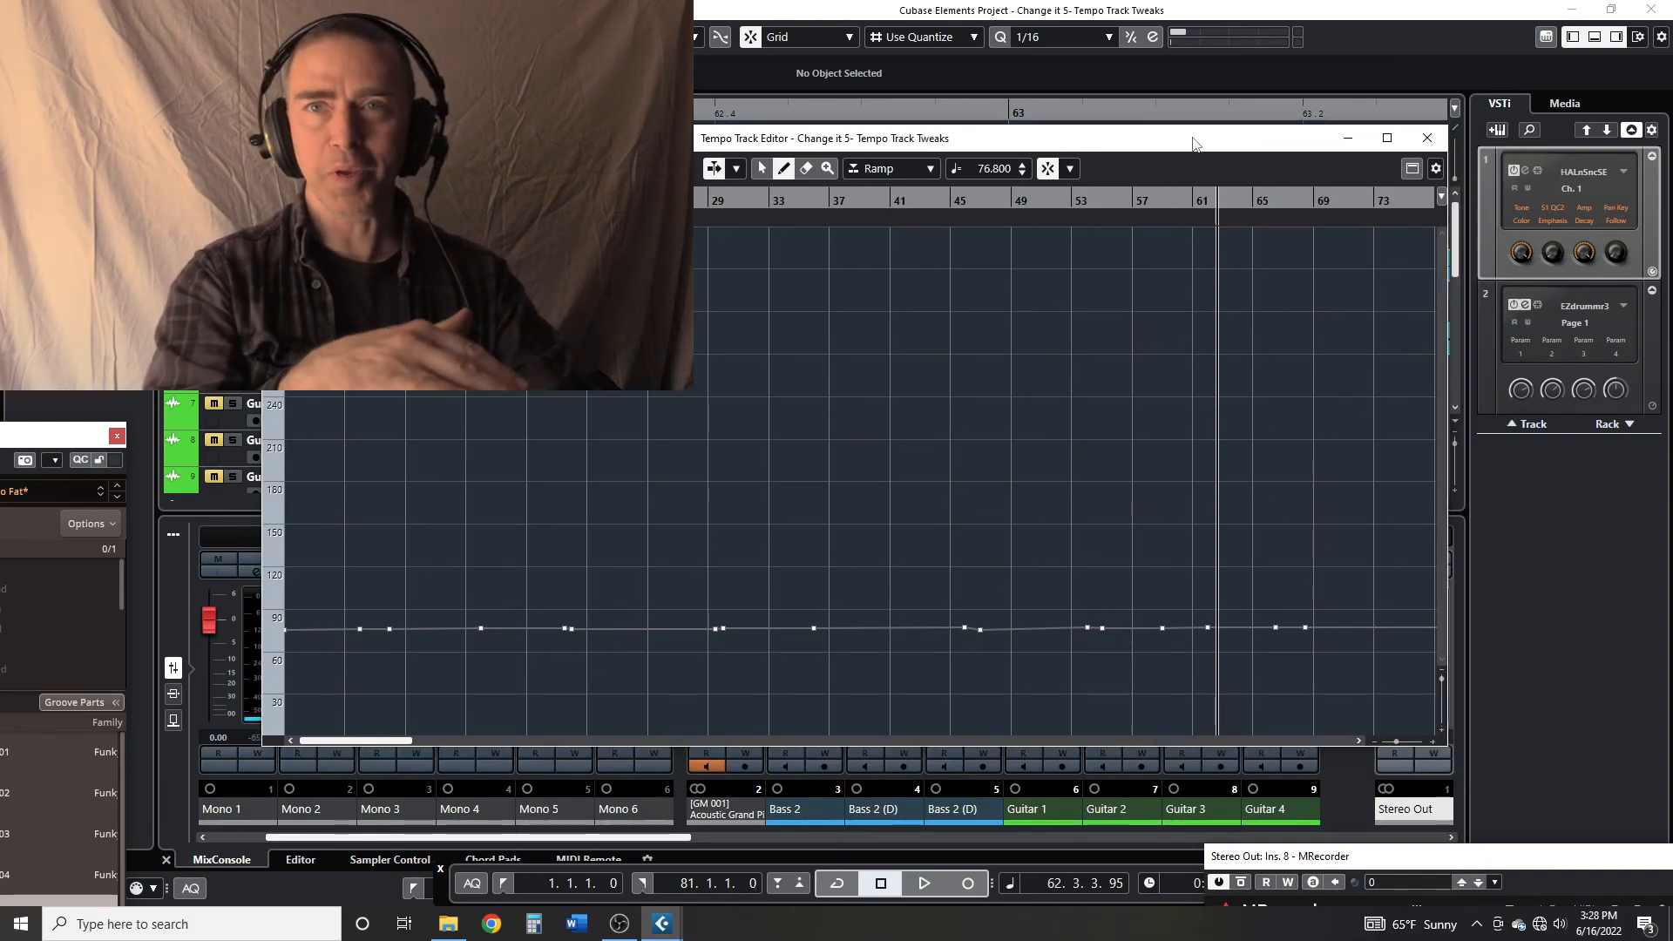
pyautogui.press('space')
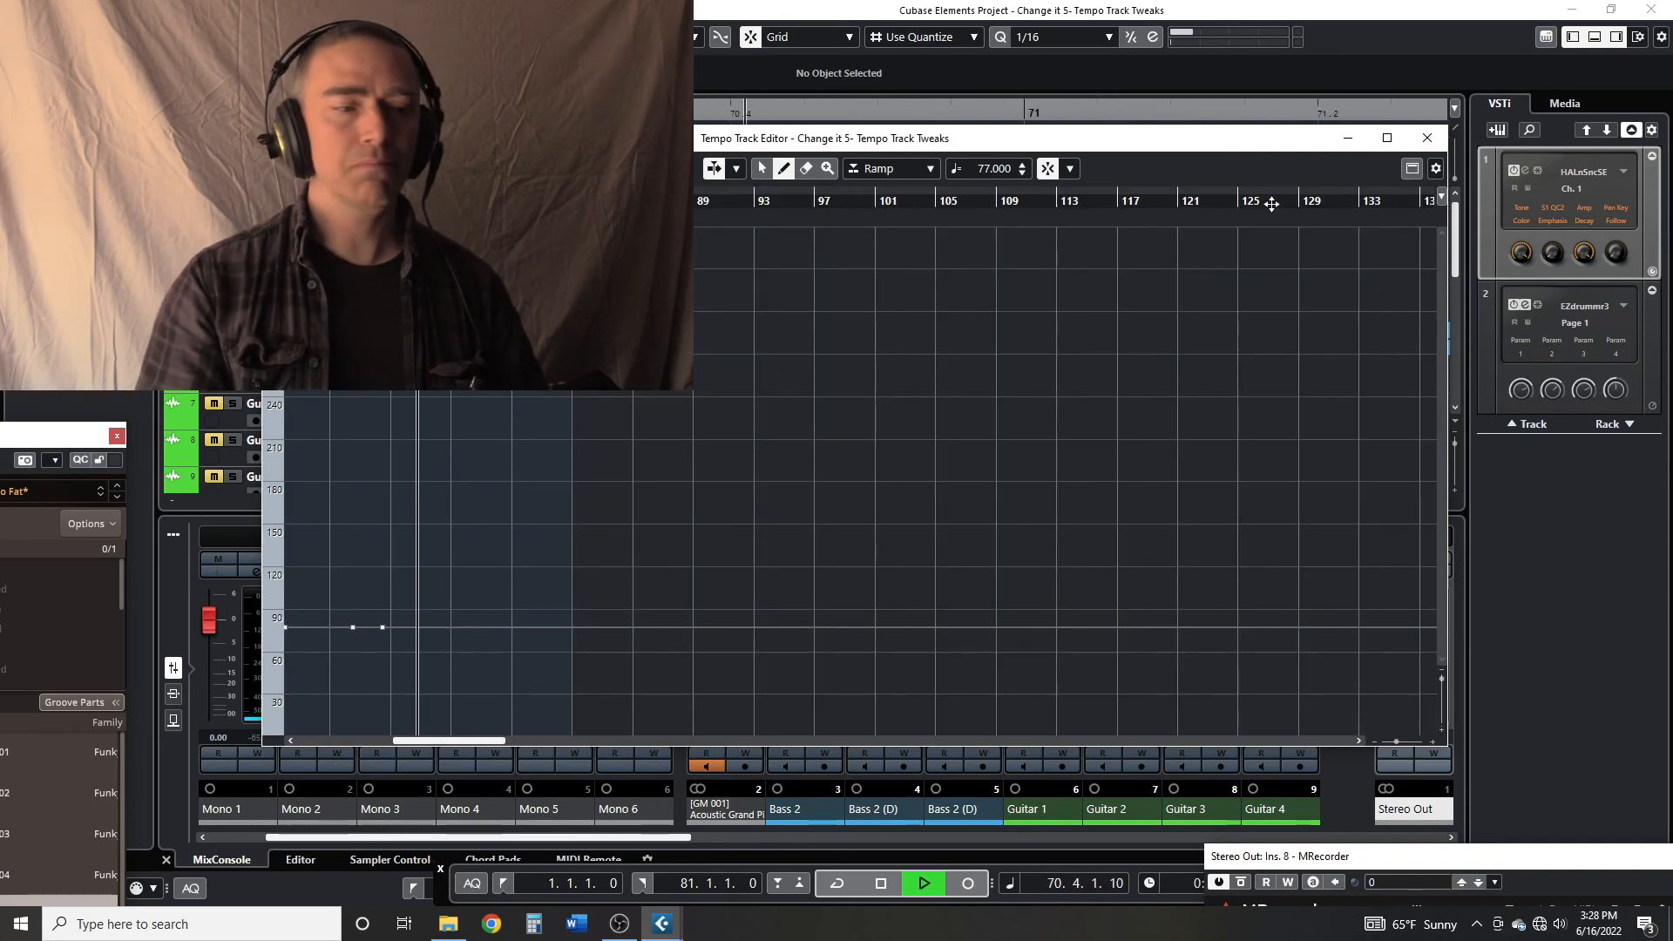
pyautogui.press('space')
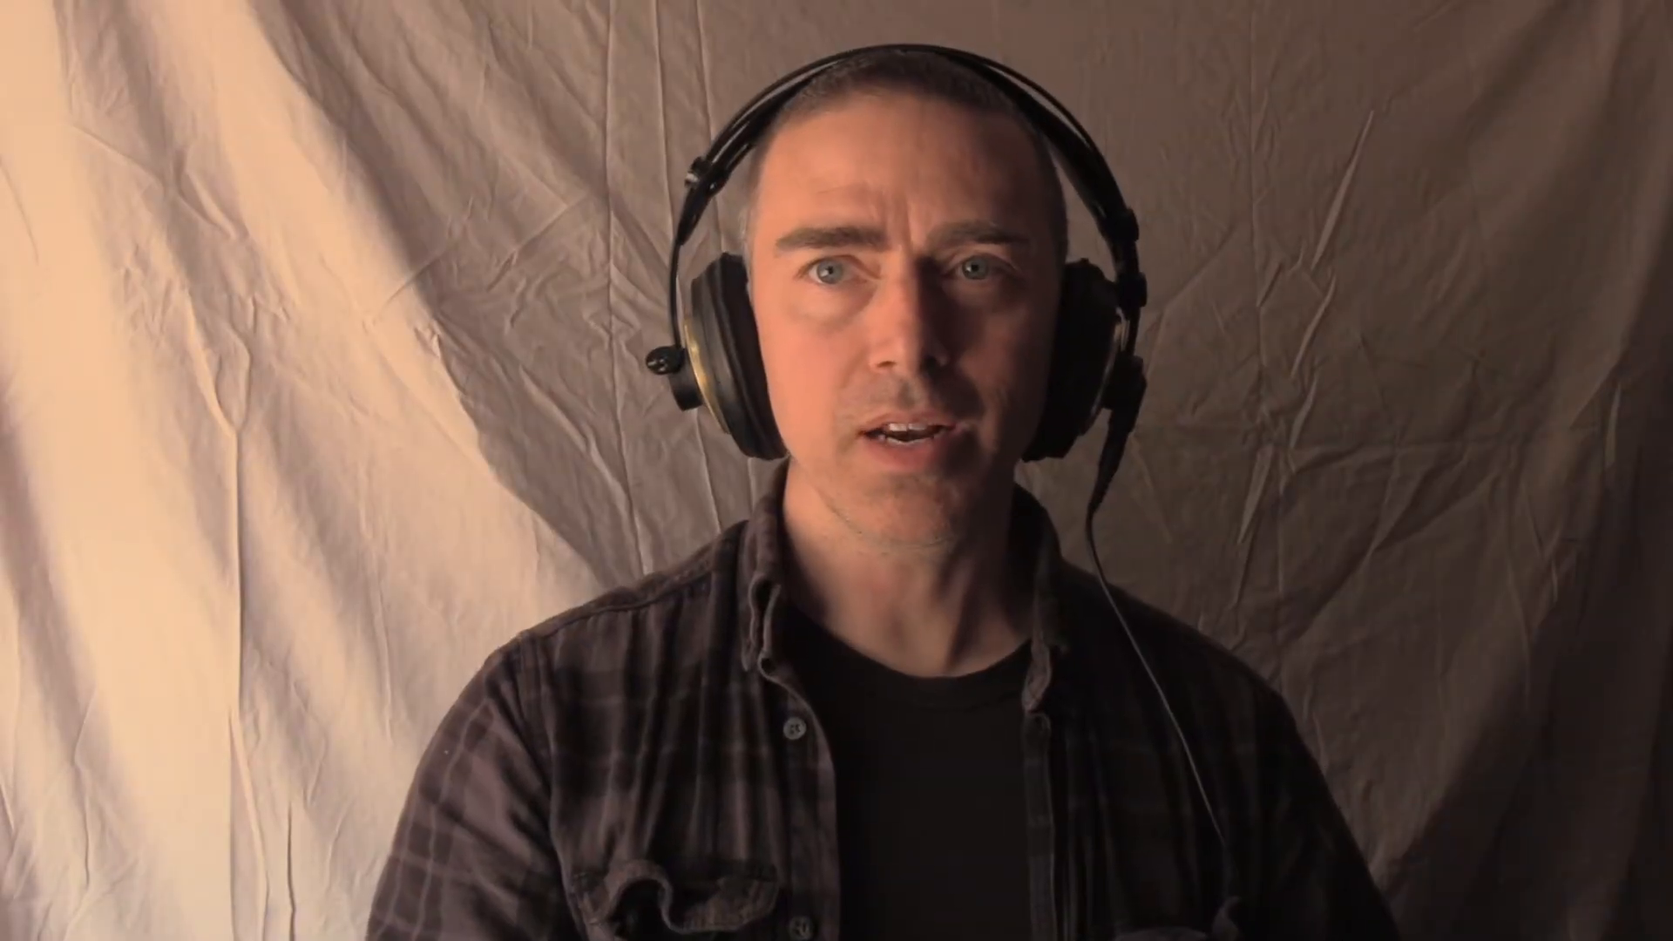